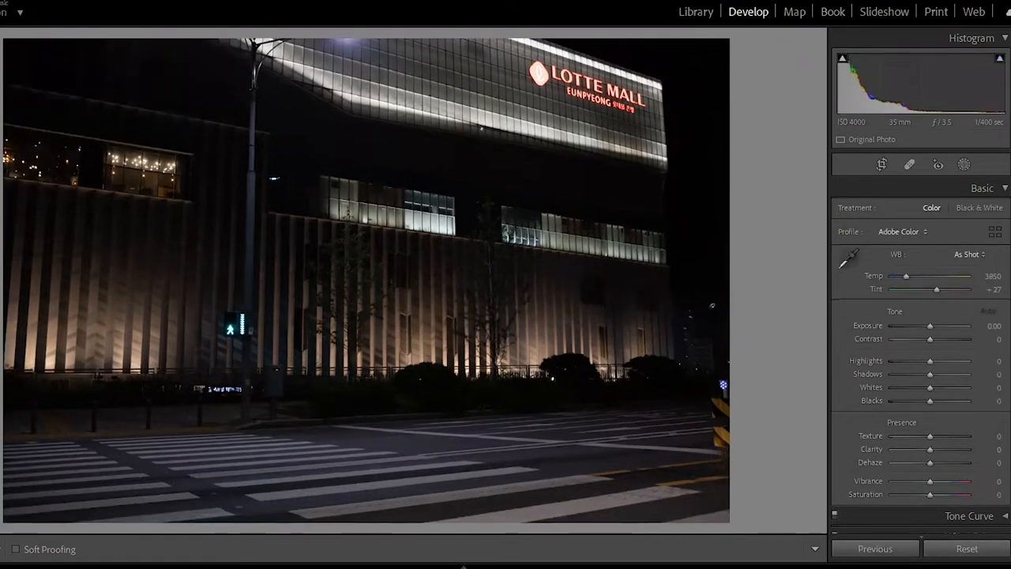
- Step from the LOTTE MALL photo into the walkway burst, briefly flipping back once, through its early frames
key(Right)
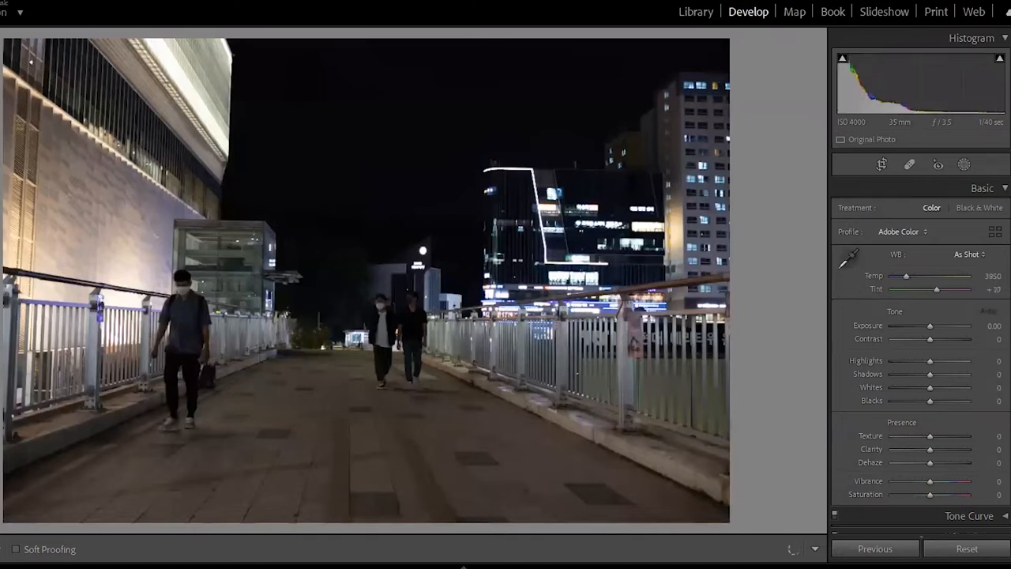
key(Left)
key(Right)
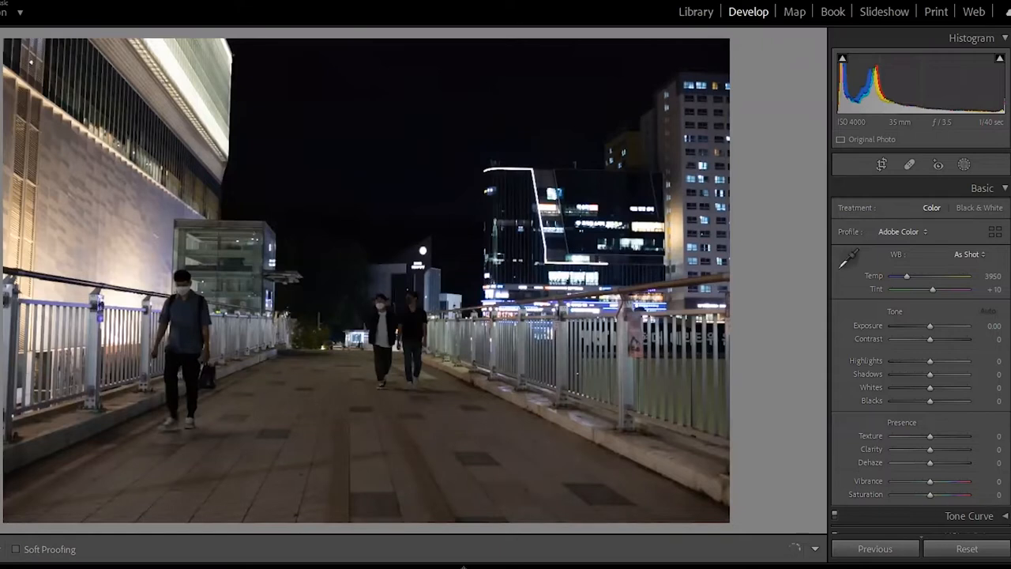
key(Right)
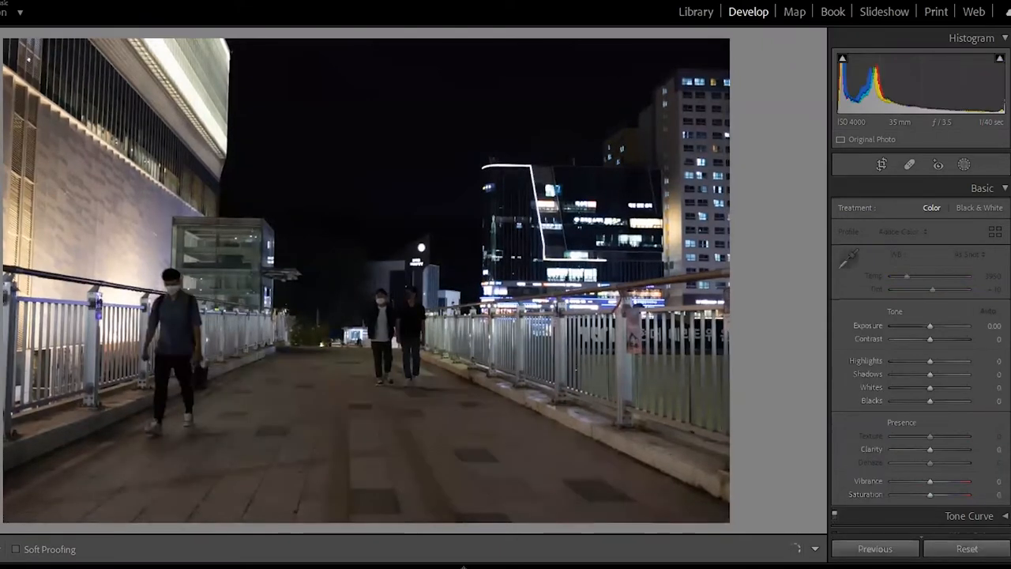
key(Right)
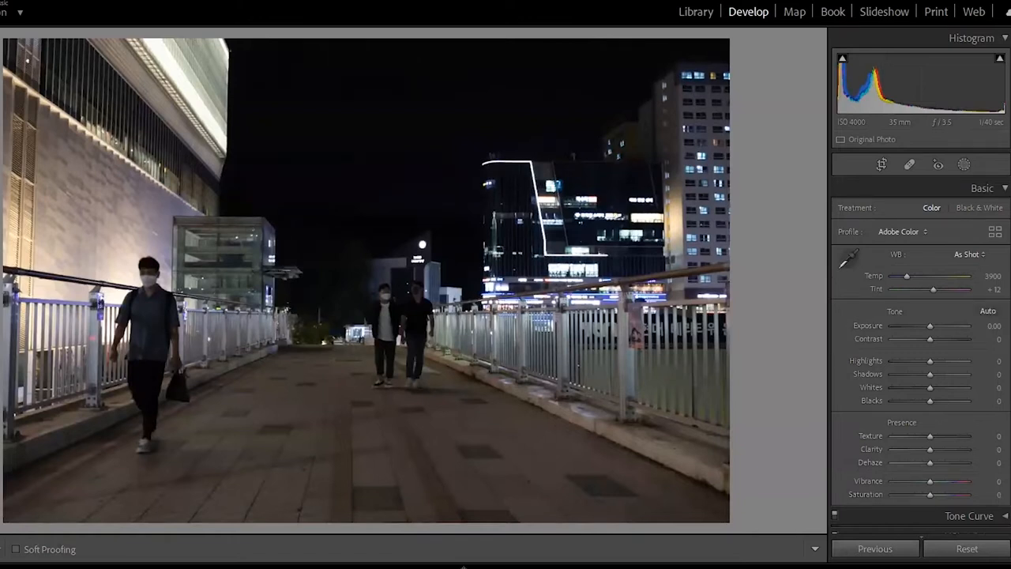
key(Right)
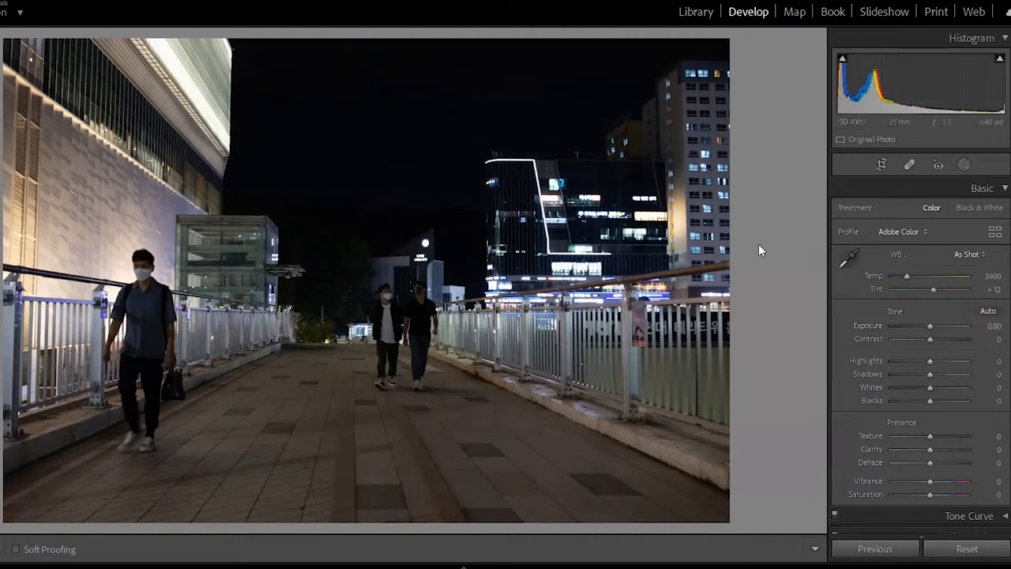
key(Right)
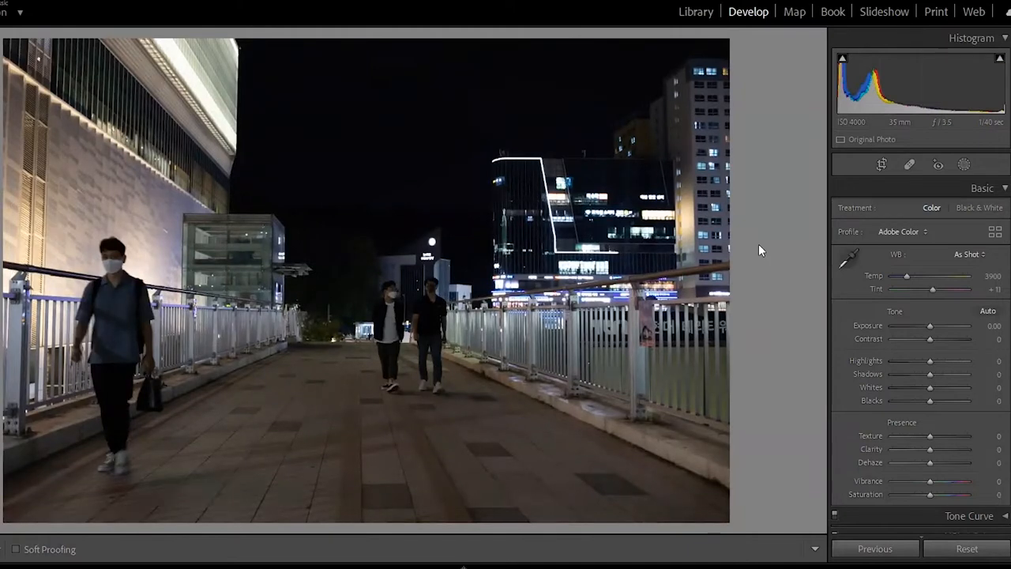
key(Right)
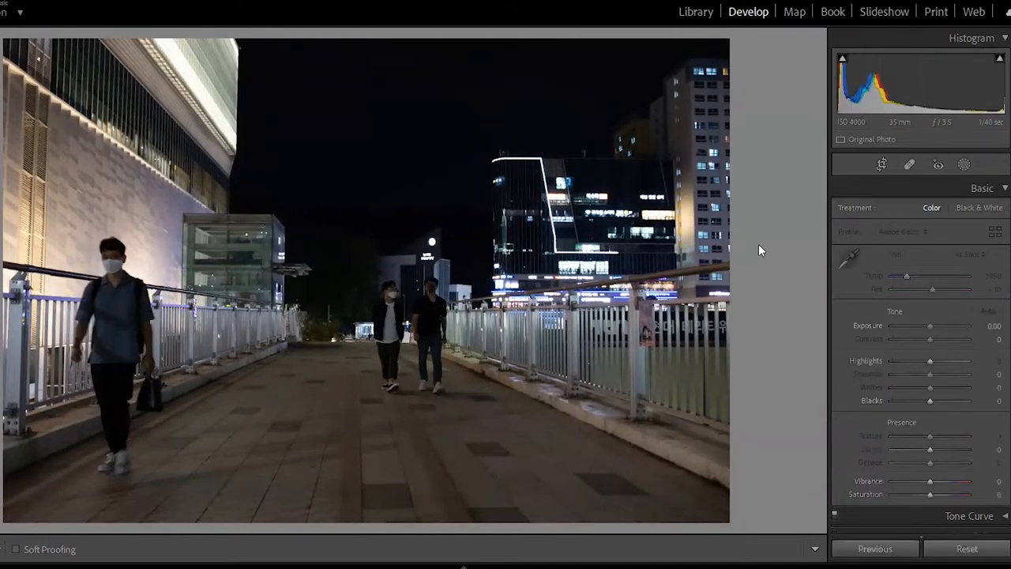
key(Right)
- Flip through the remaining near-identical walkway burst frames until the stairway photo appears
key(Right)
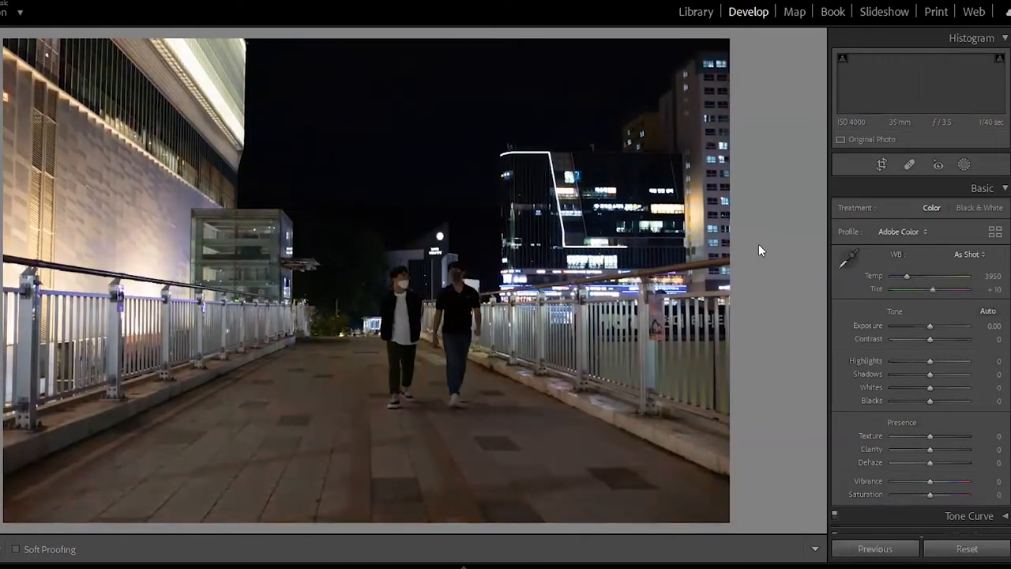
key(Right)
key(Right)
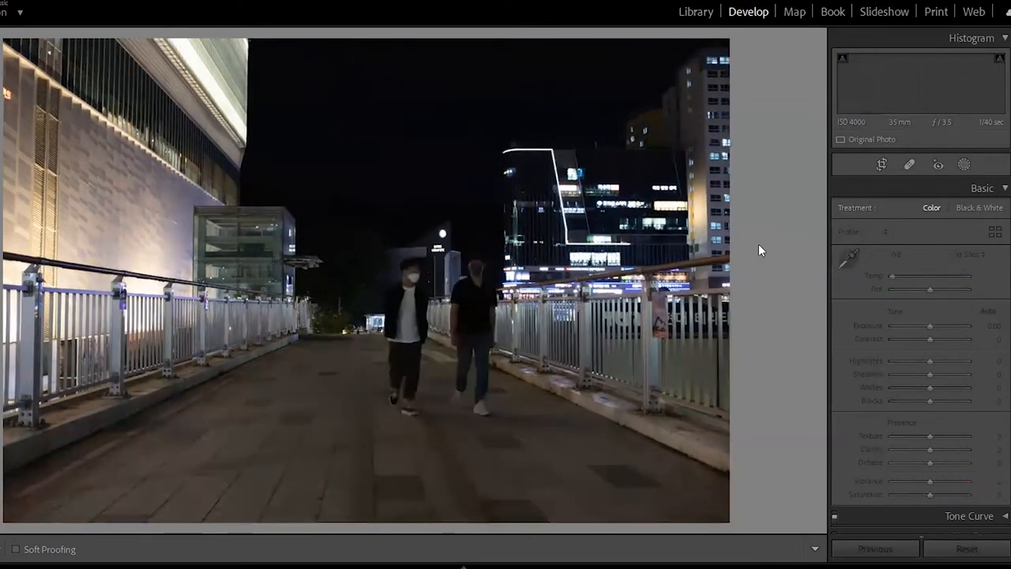
key(Right)
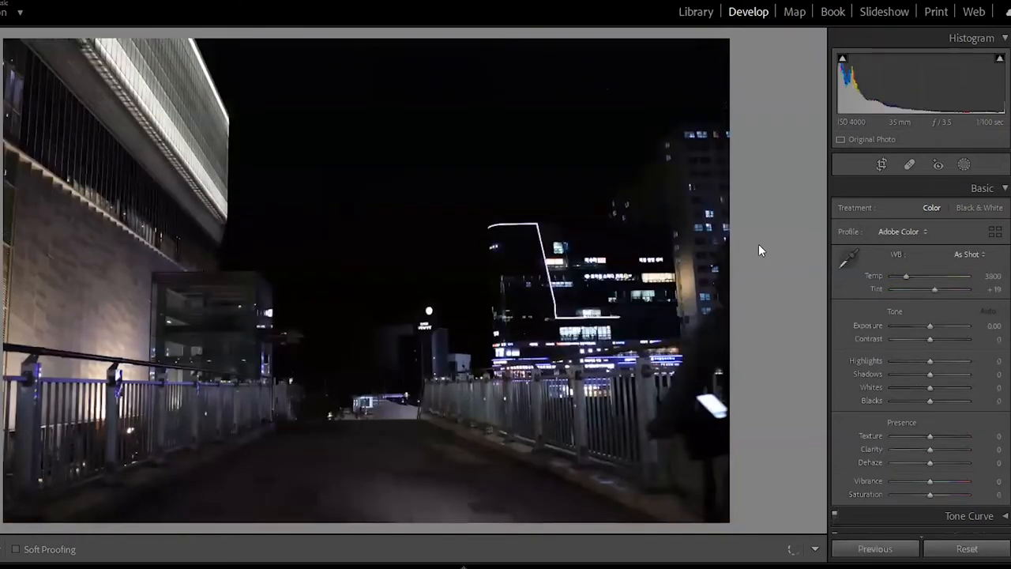
key(Right)
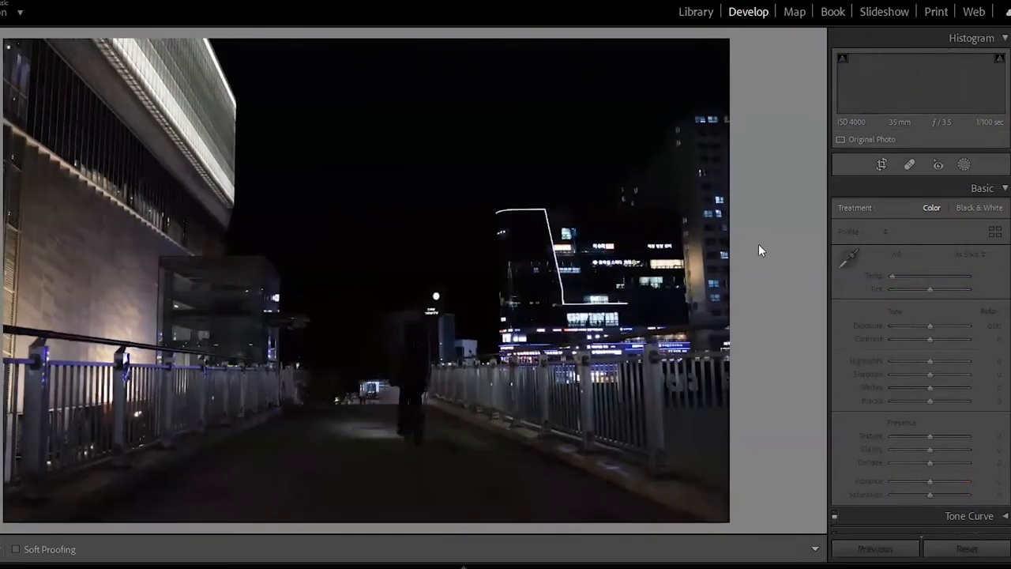
key(Right)
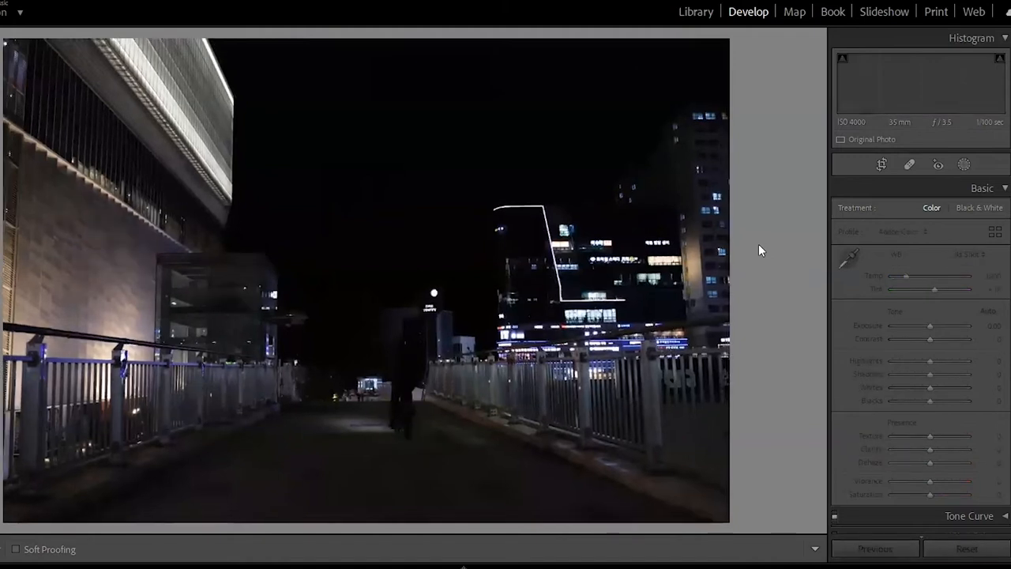
key(Right)
key(Right)
key(Right)
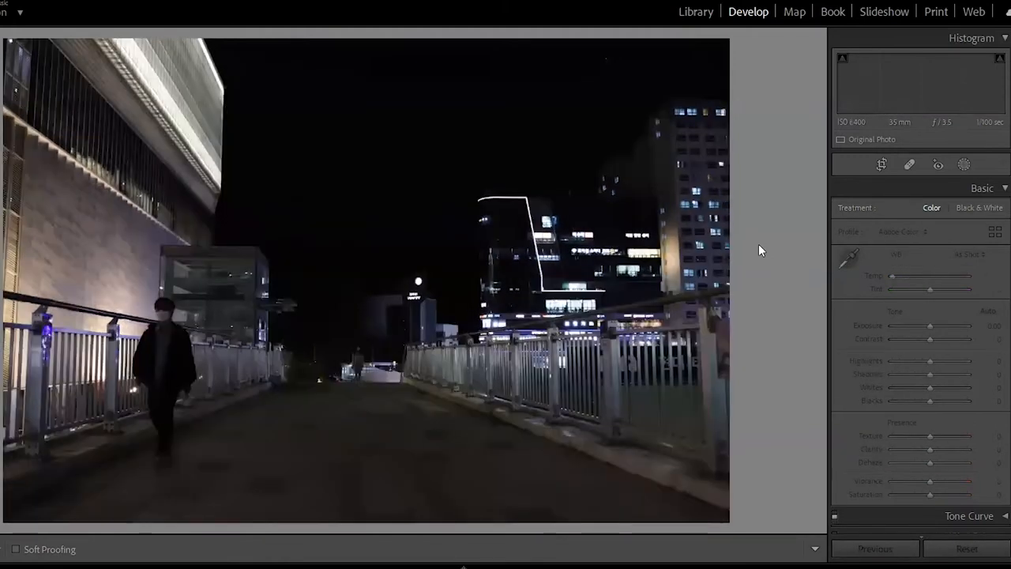
key(Right)
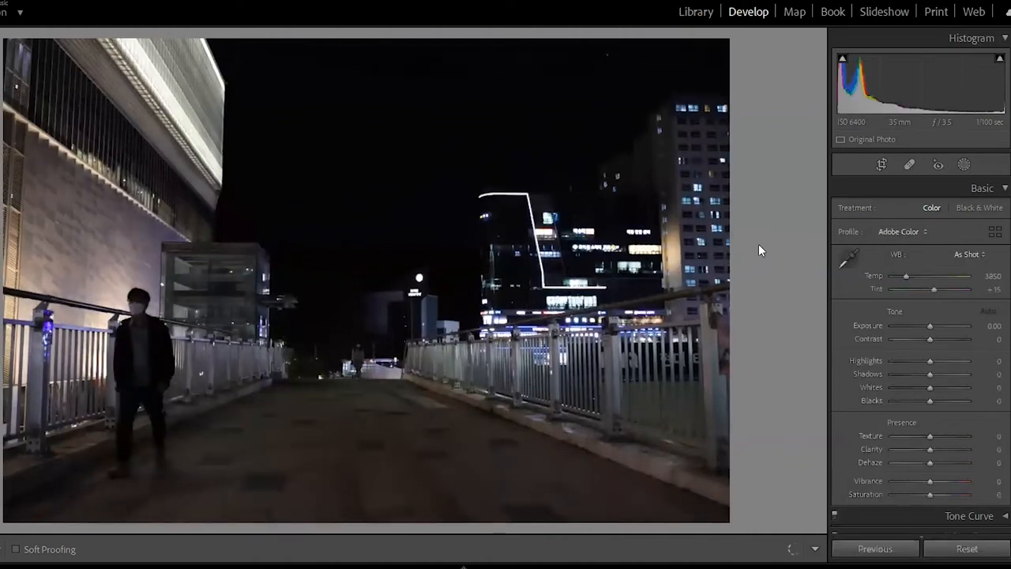
key(Right)
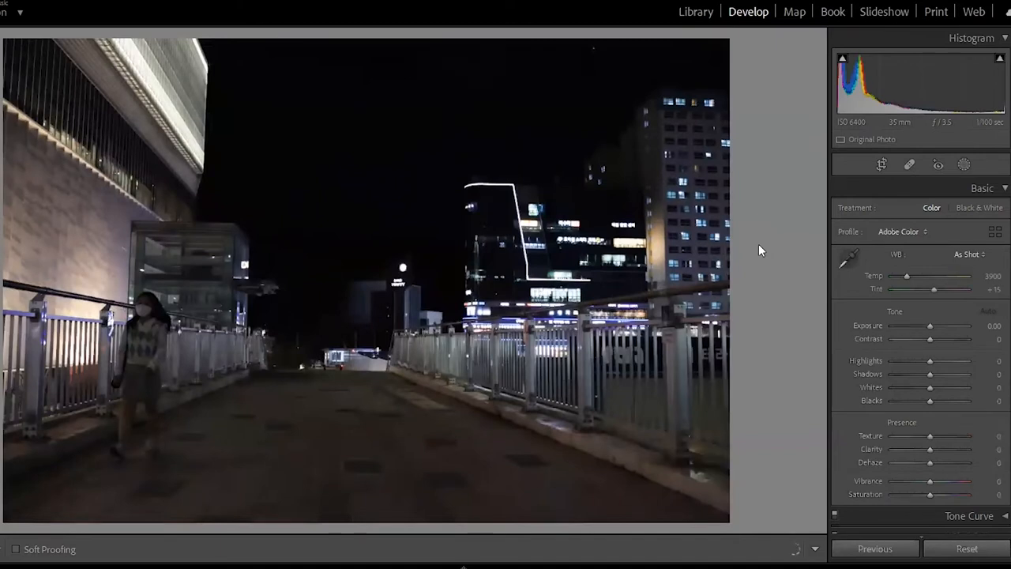
key(Right)
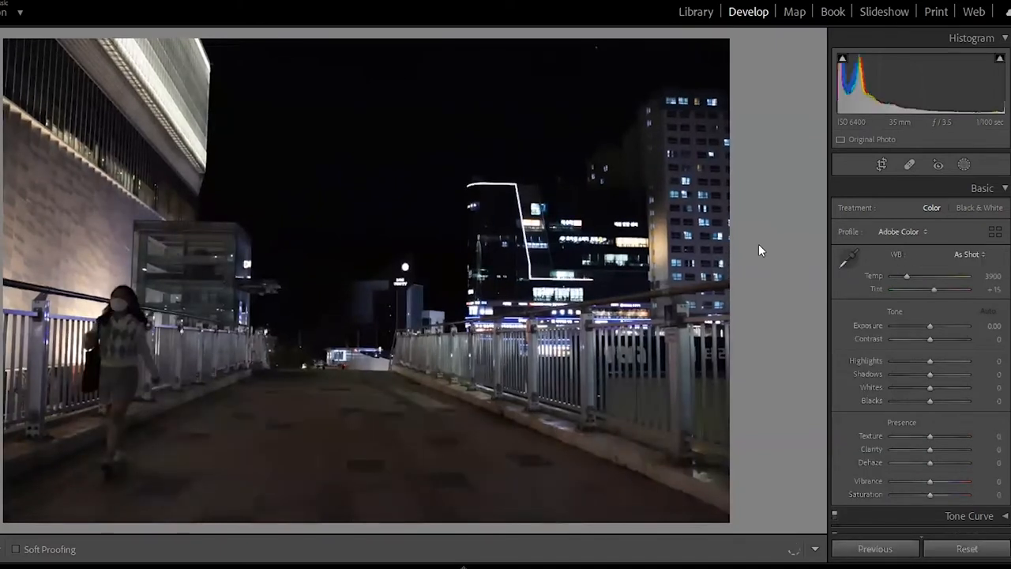
key(Right)
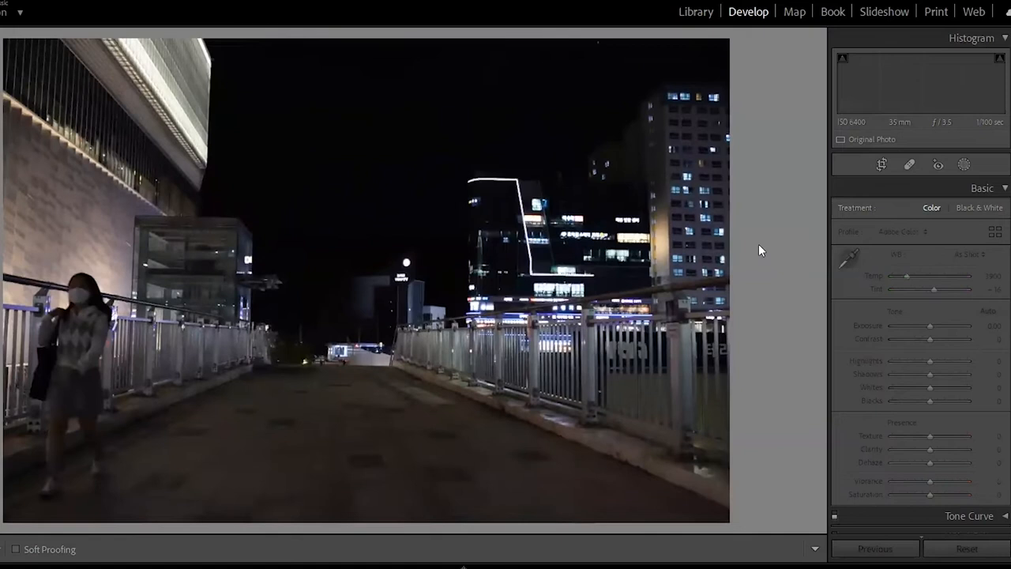
key(Right)
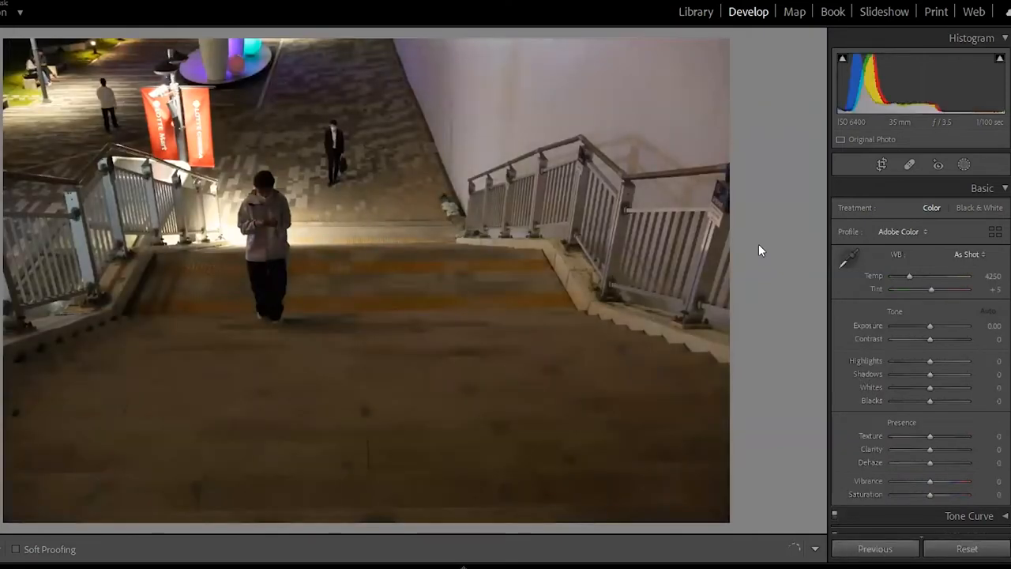
- Step through the stairway burst frames, including the one with two walkers
key(Right)
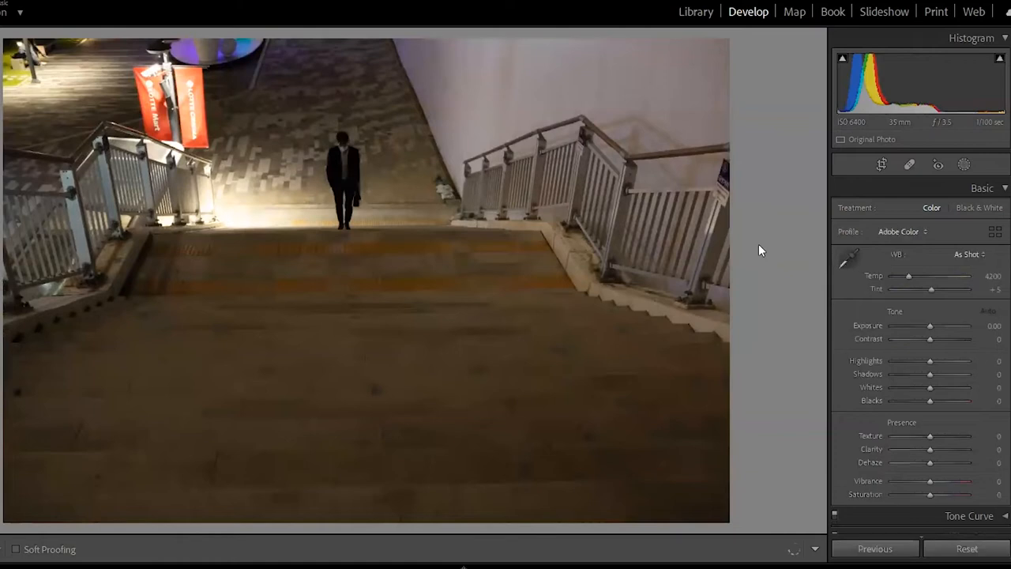
key(Right)
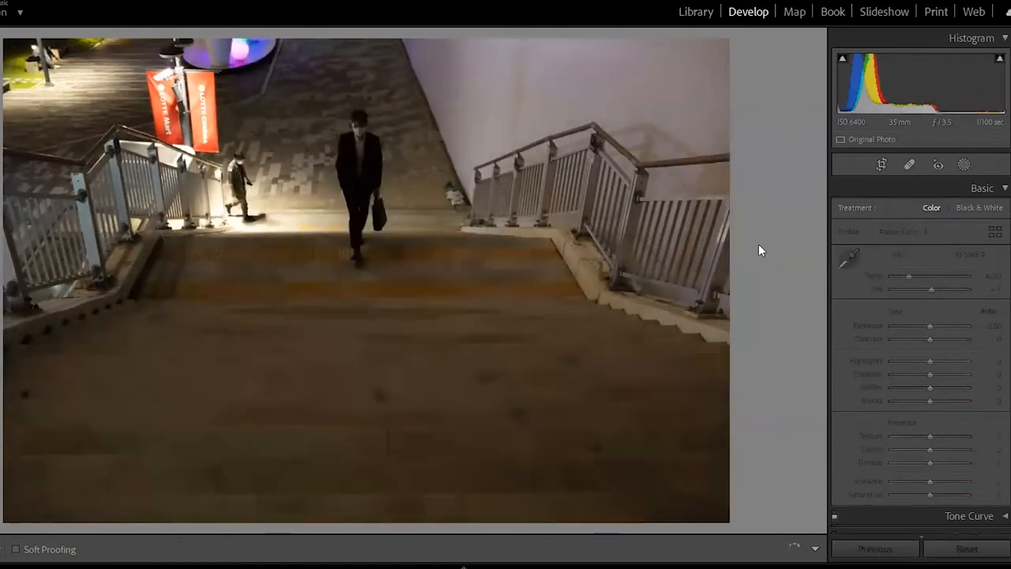
key(Right)
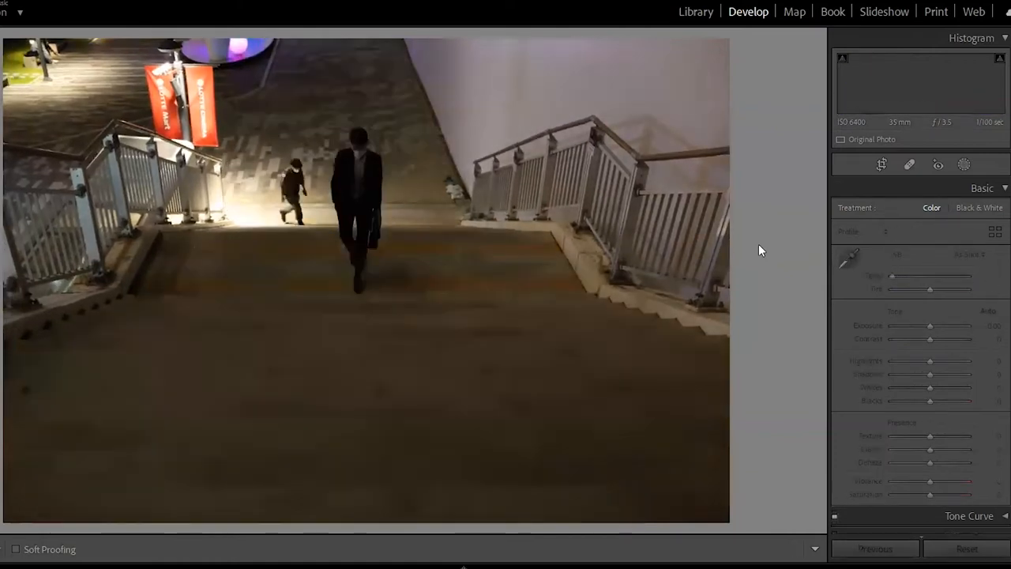
key(Right)
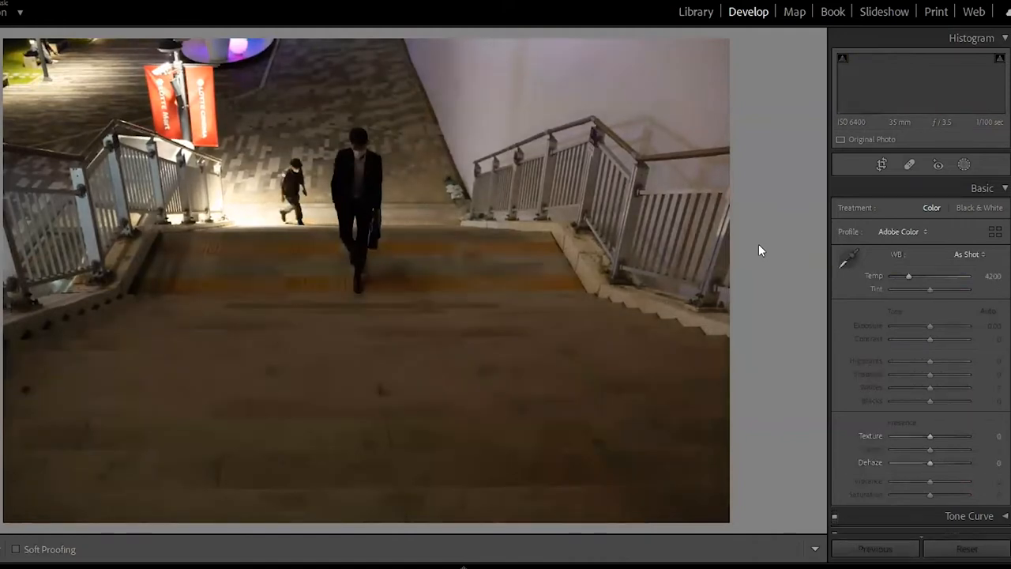
key(Right)
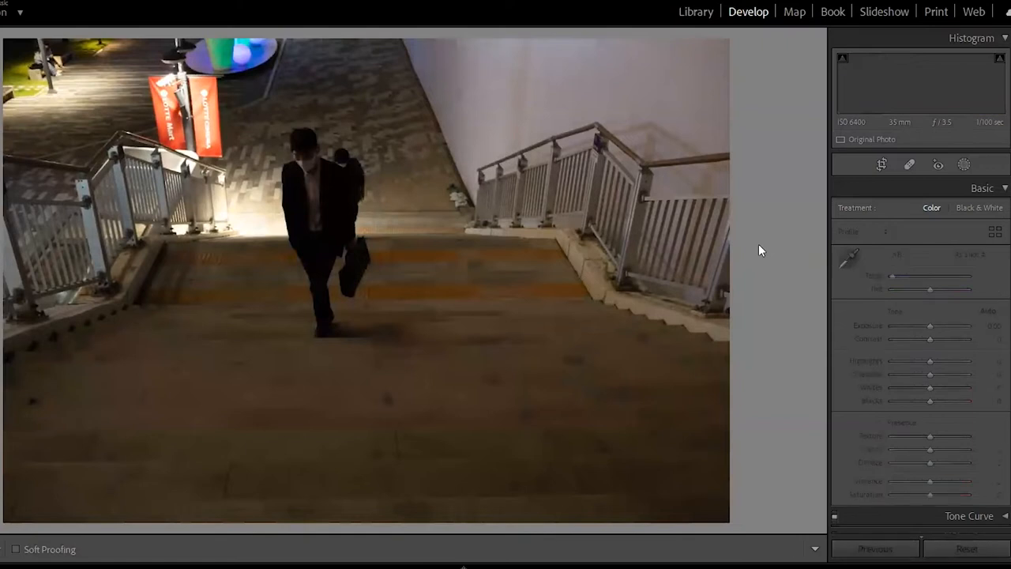
key(Right)
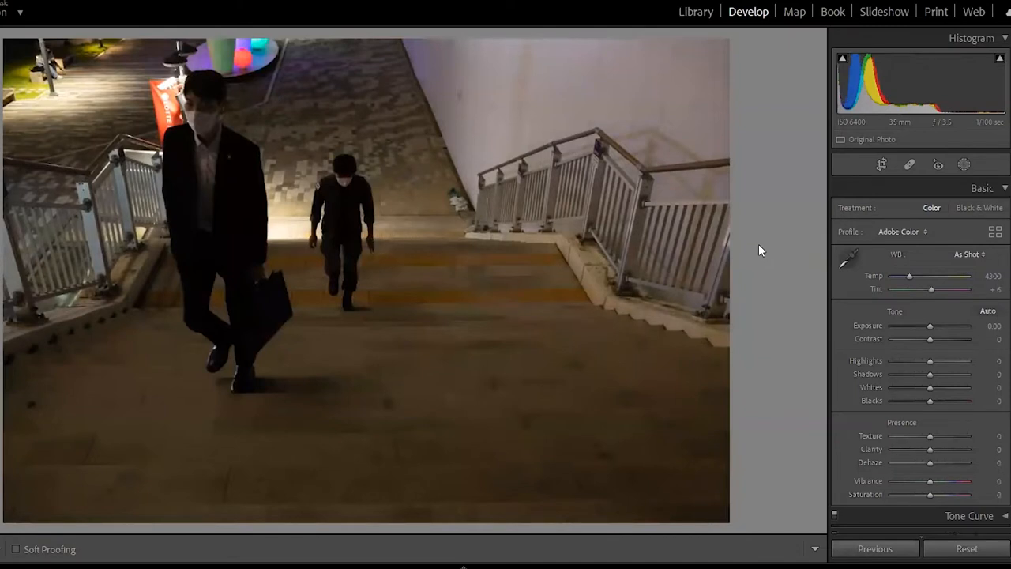
key(Right)
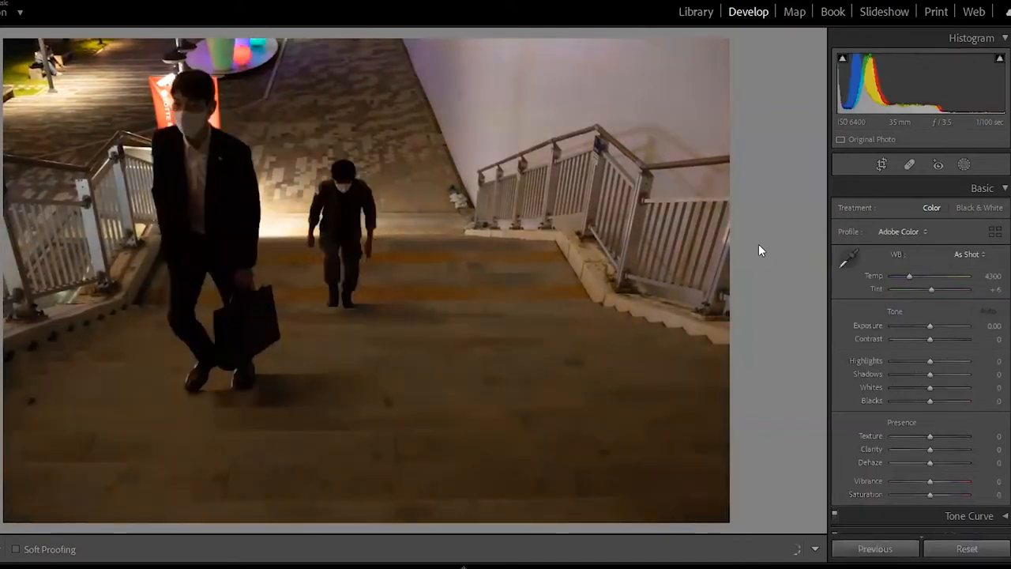
- Review the two-person street photos and advance to the crosswalk photo with the white car
key(Right)
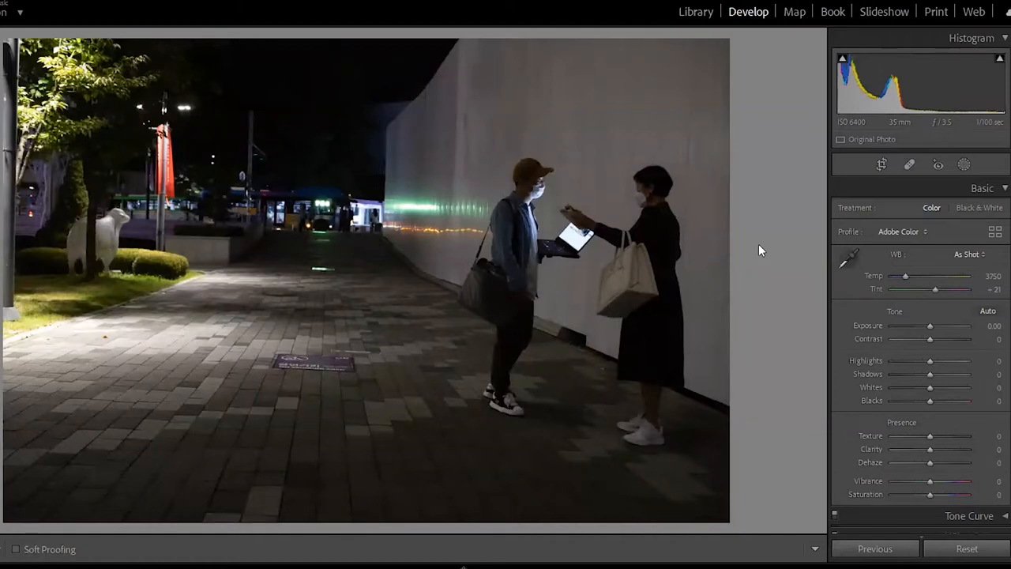
key(Right)
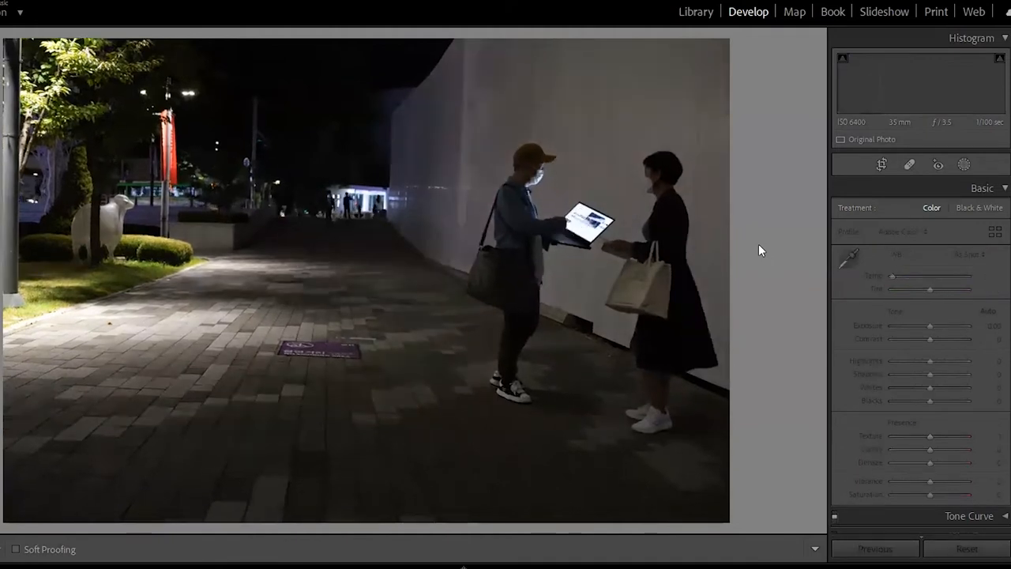
key(Right)
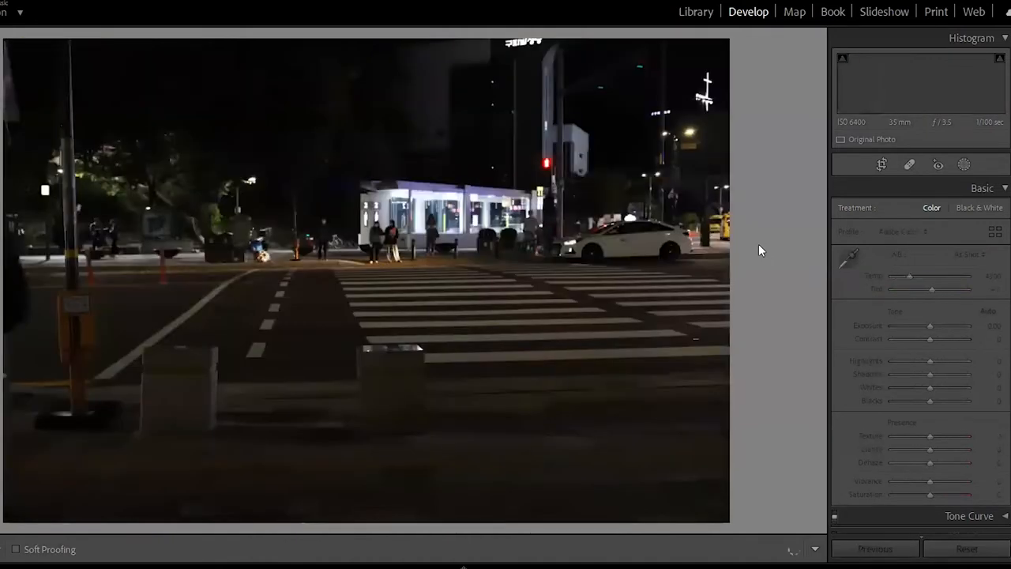
- Step through the crosswalk burst to the Starbucks crosswalk shot, inspect the masked woman up close, and reach the terrace restaurant photo
key(Right)
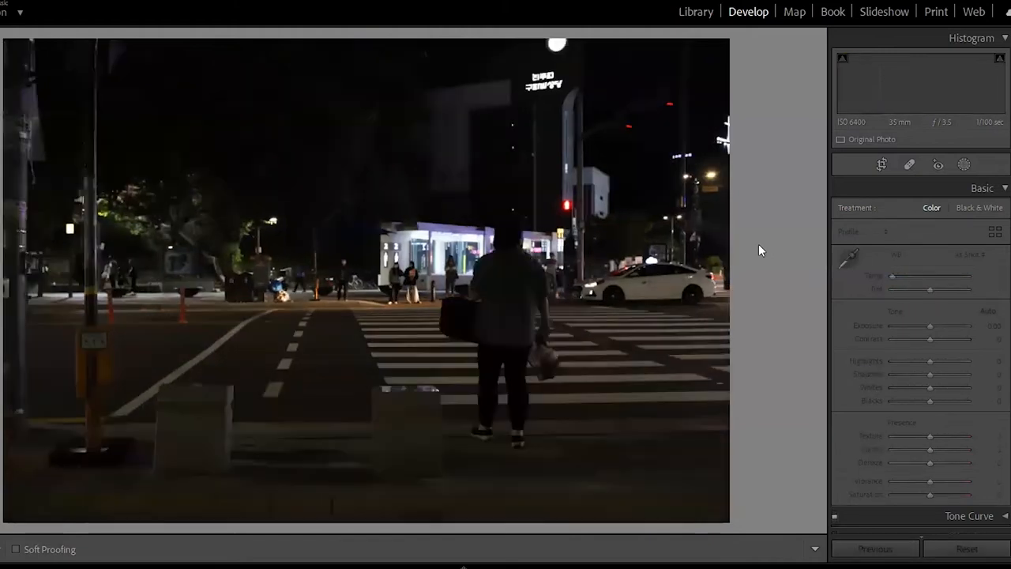
key(Right)
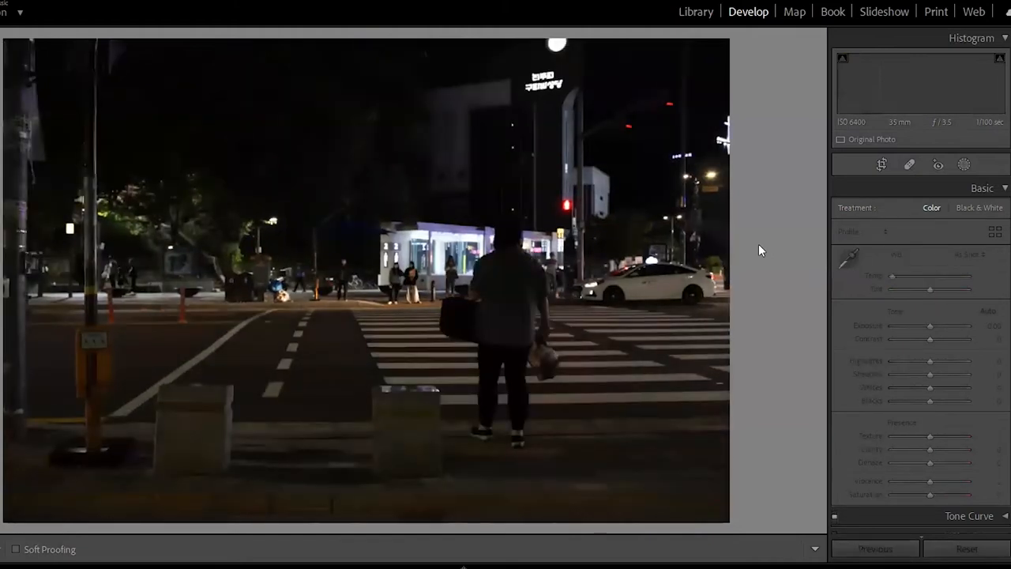
key(Right)
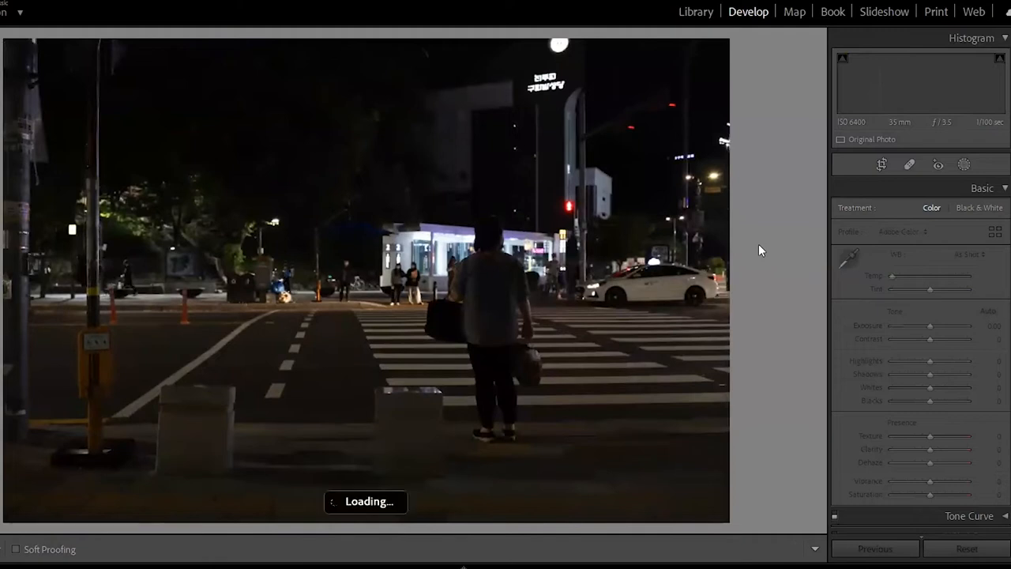
key(Right)
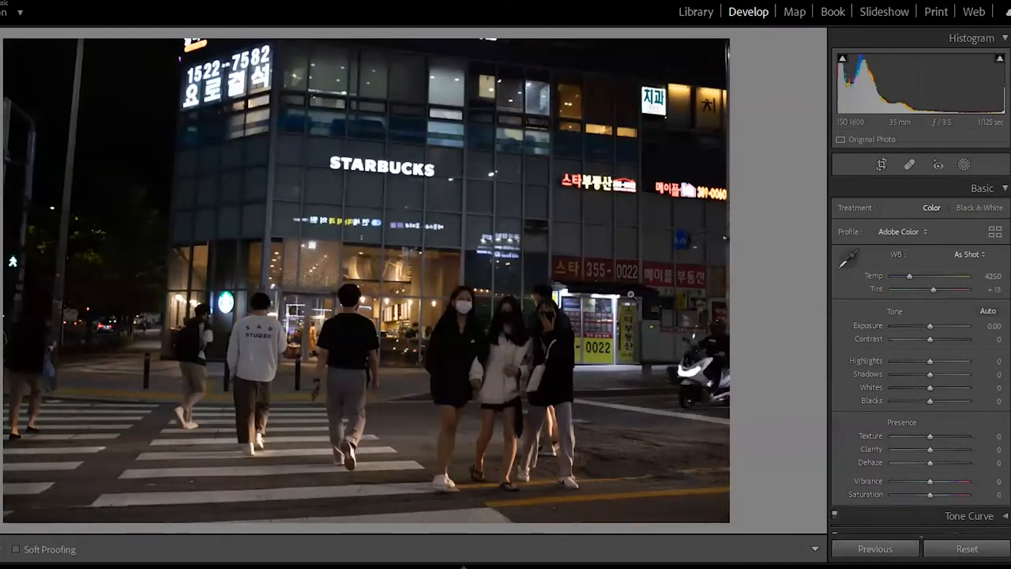
click(480, 312)
key(Right)
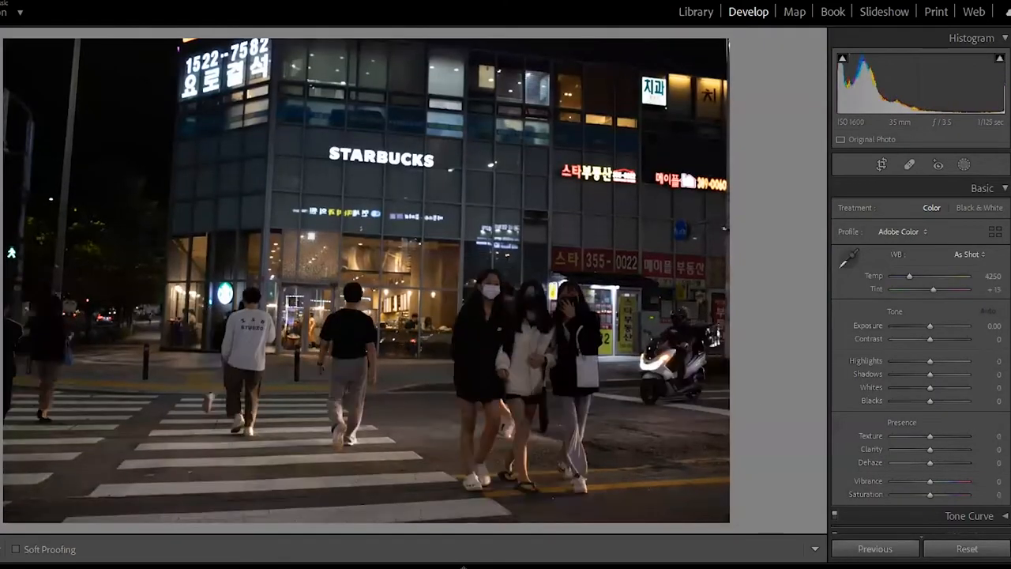
key(Right)
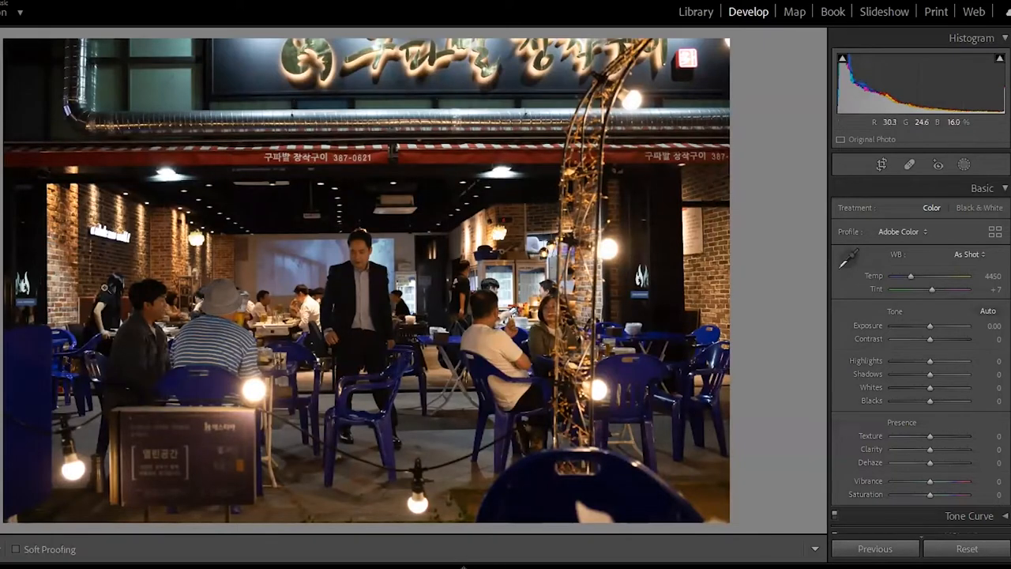
- Inspect the striped-shirt diner, the diners near the projector screen and the back fridges at 1:1, returning to fit view each time
click(216, 335)
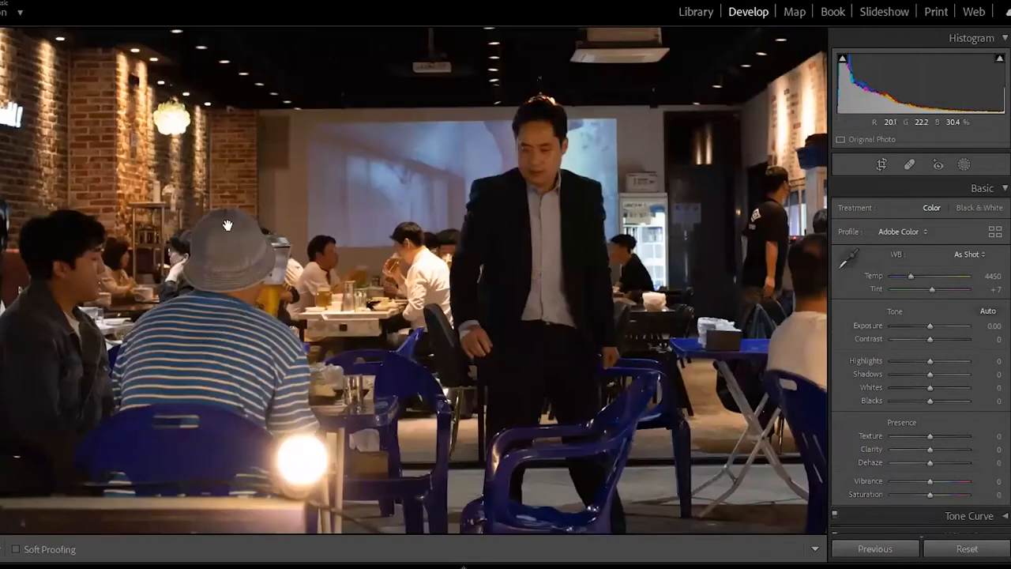
click(489, 299)
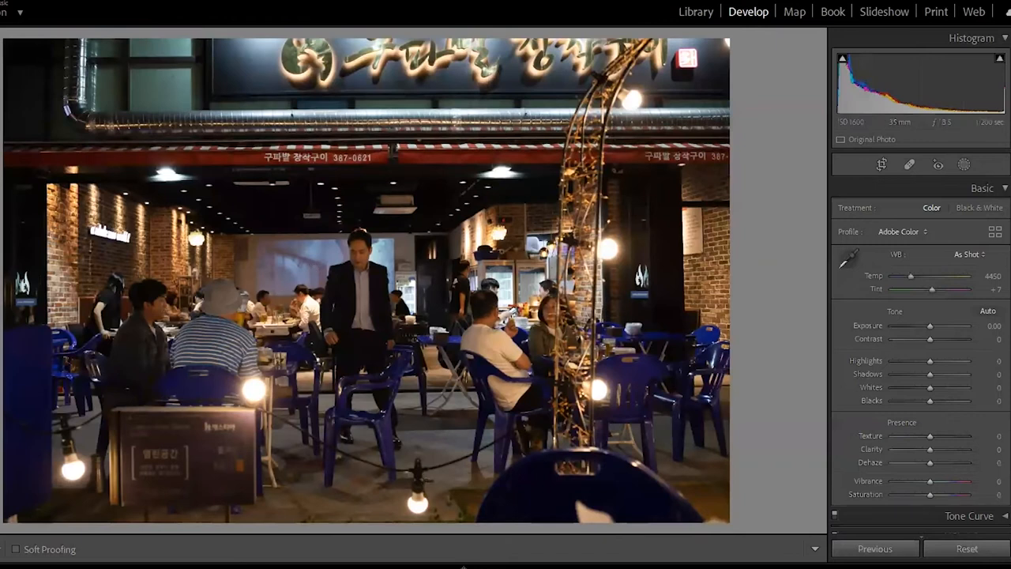
click(285, 294)
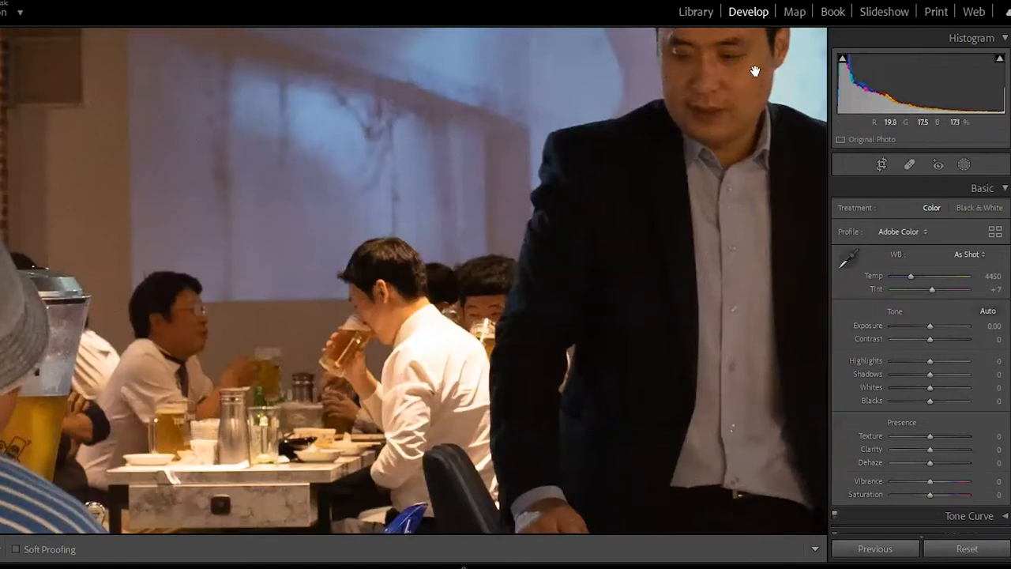
click(284, 280)
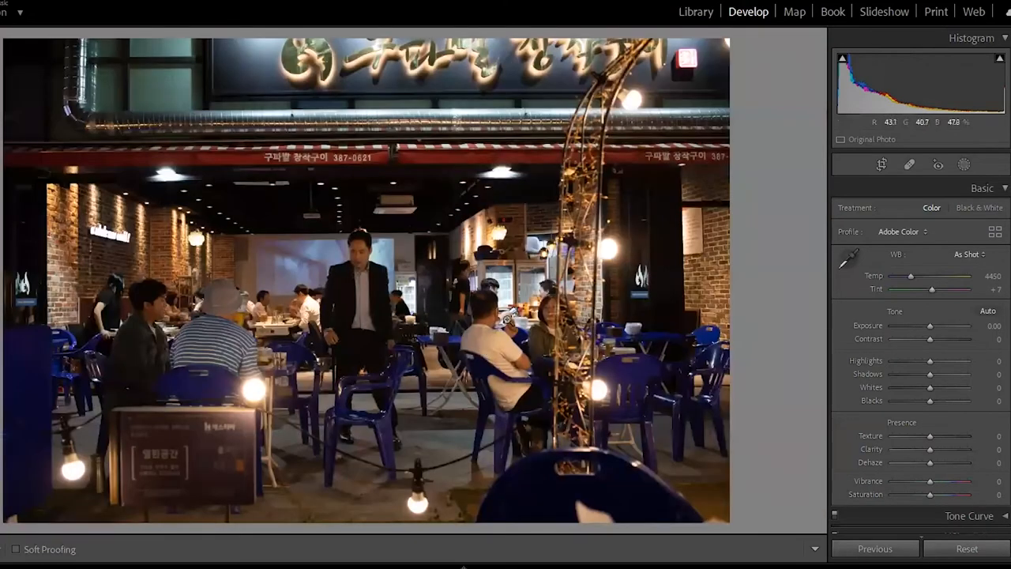
click(527, 278)
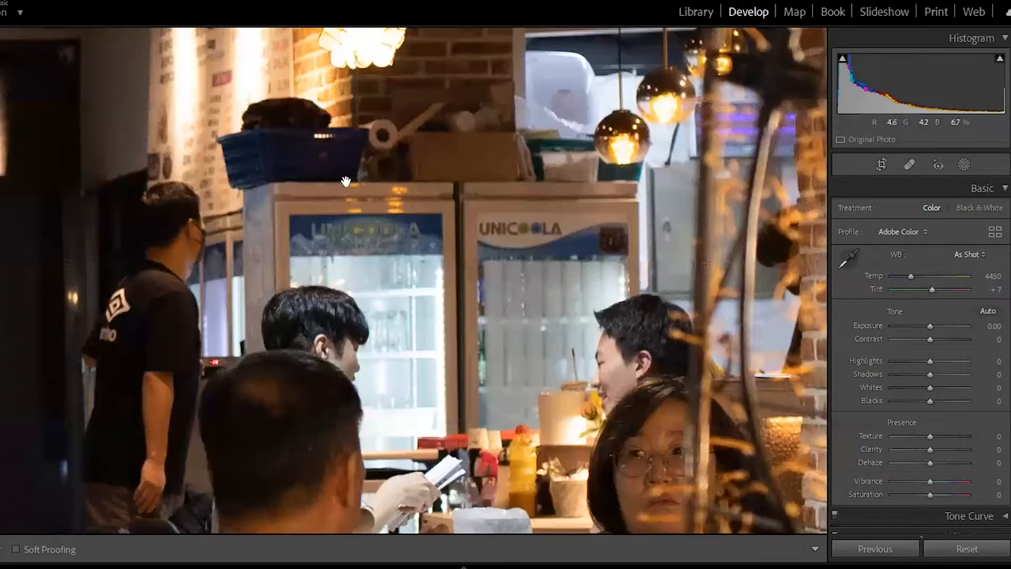
click(505, 276)
- Examine the man in the hat up close, then advance through similar terrace shots to the one with a face on the back screen
click(228, 299)
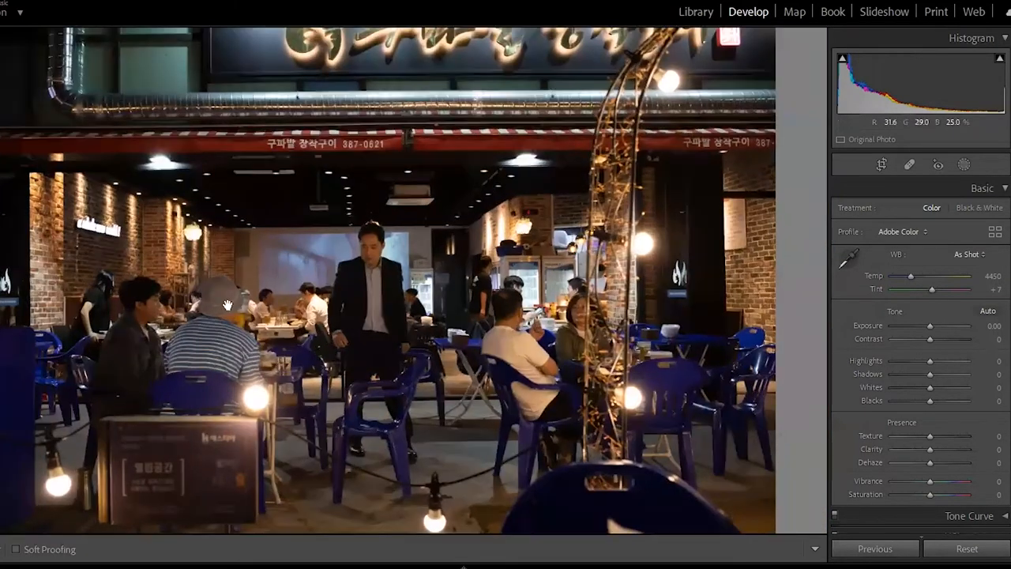
click(228, 298)
drag(398, 192, 555, 190)
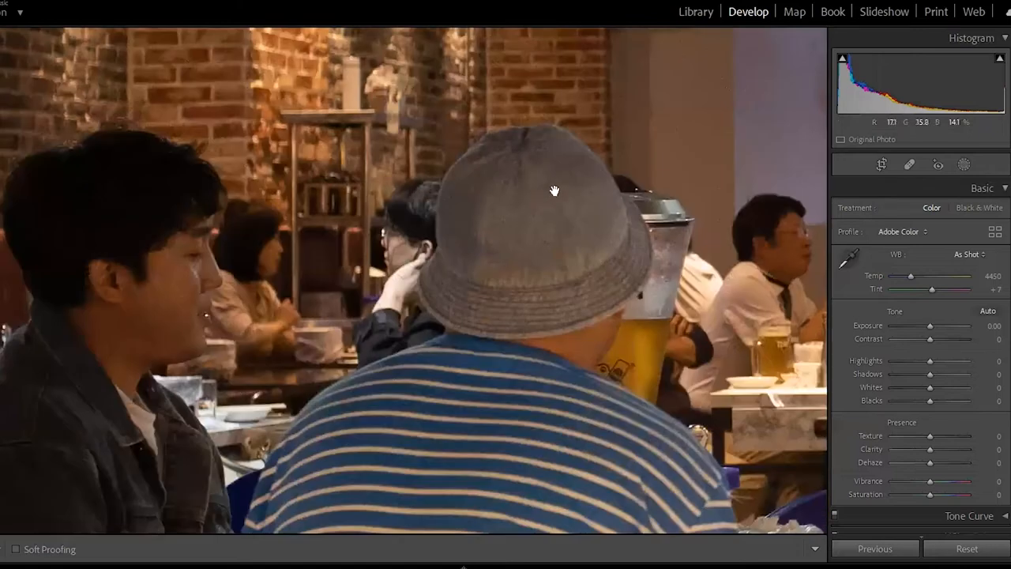
click(570, 198)
click(730, 330)
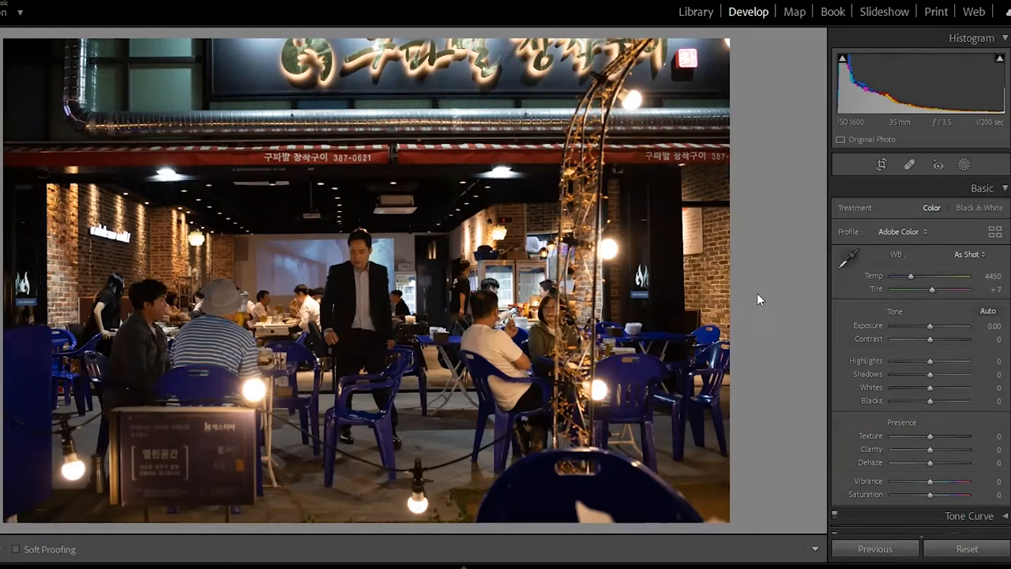
key(Right)
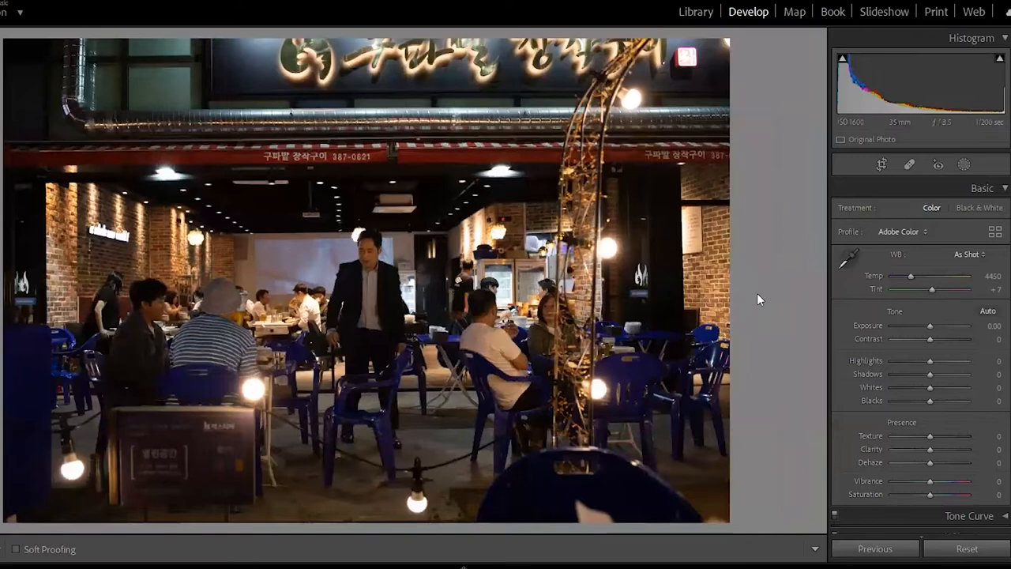
key(Right)
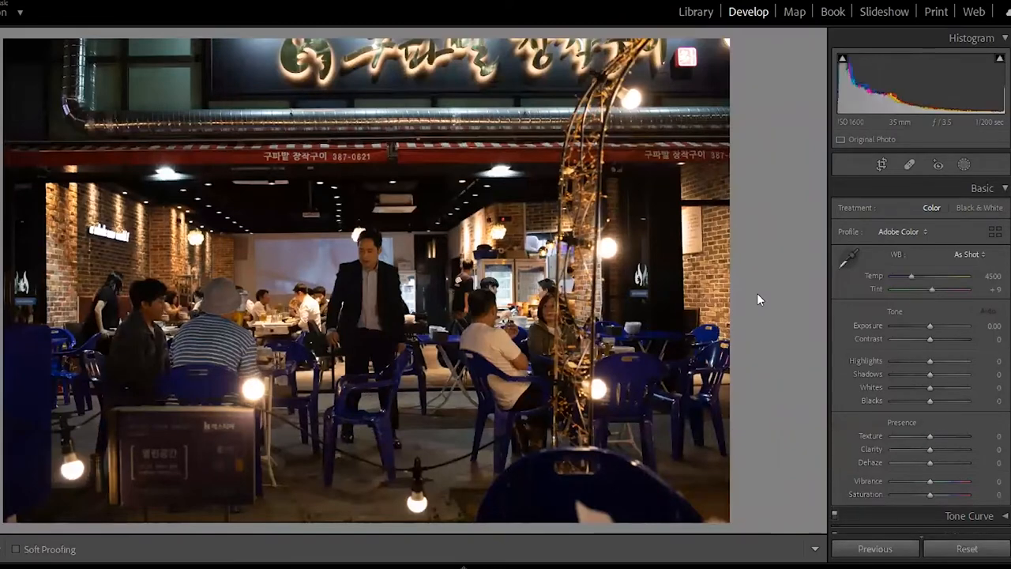
key(Right)
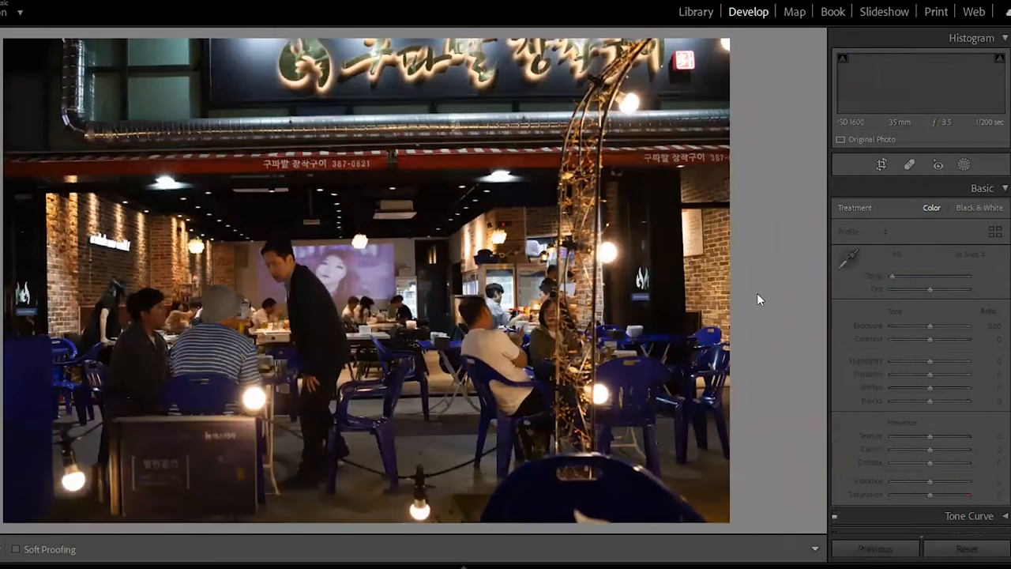
- Advance through the last terrace shots (man seated, dancers on screen) to the purple-lit bar interior photo
key(Right)
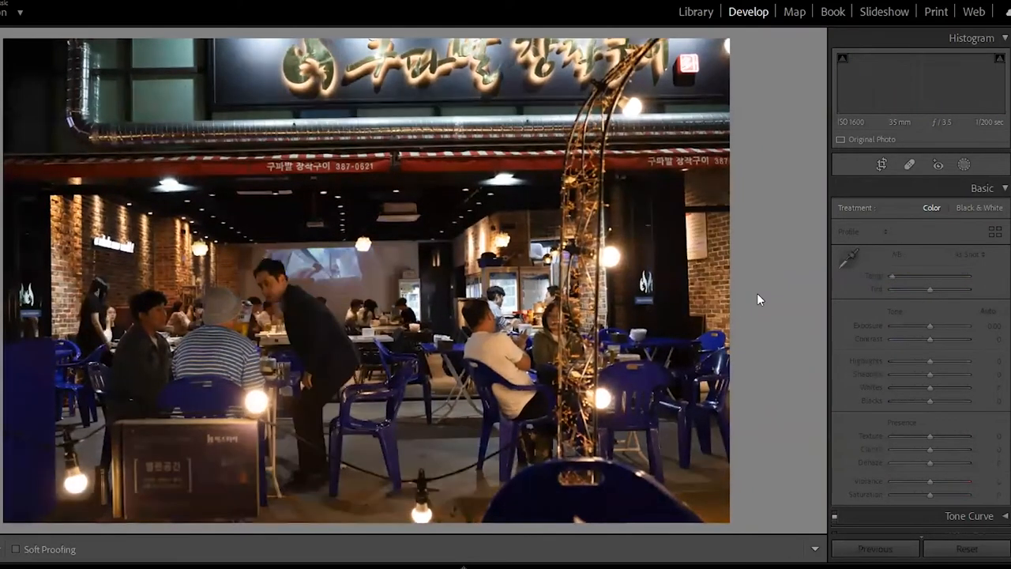
key(Right)
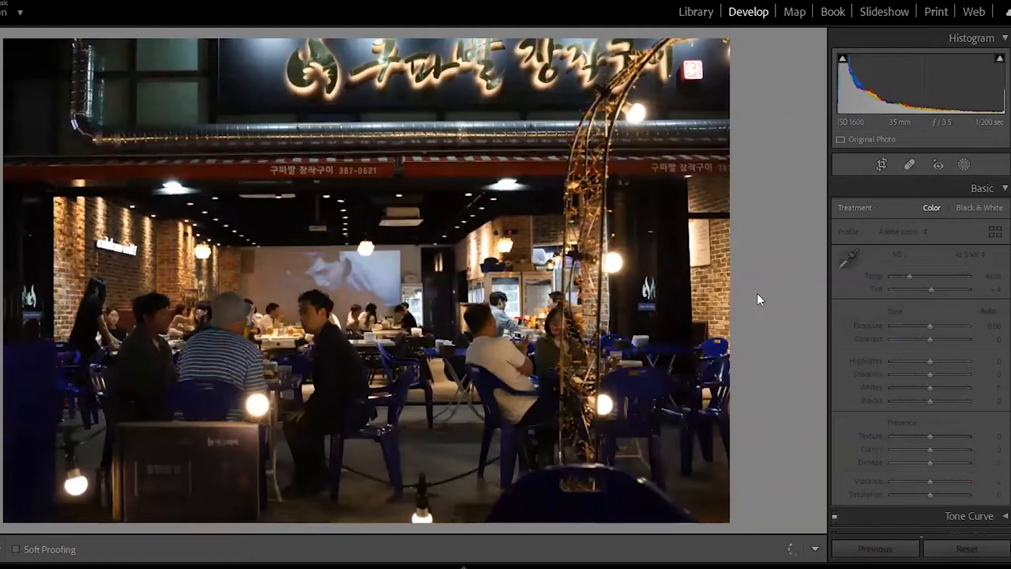
key(Right)
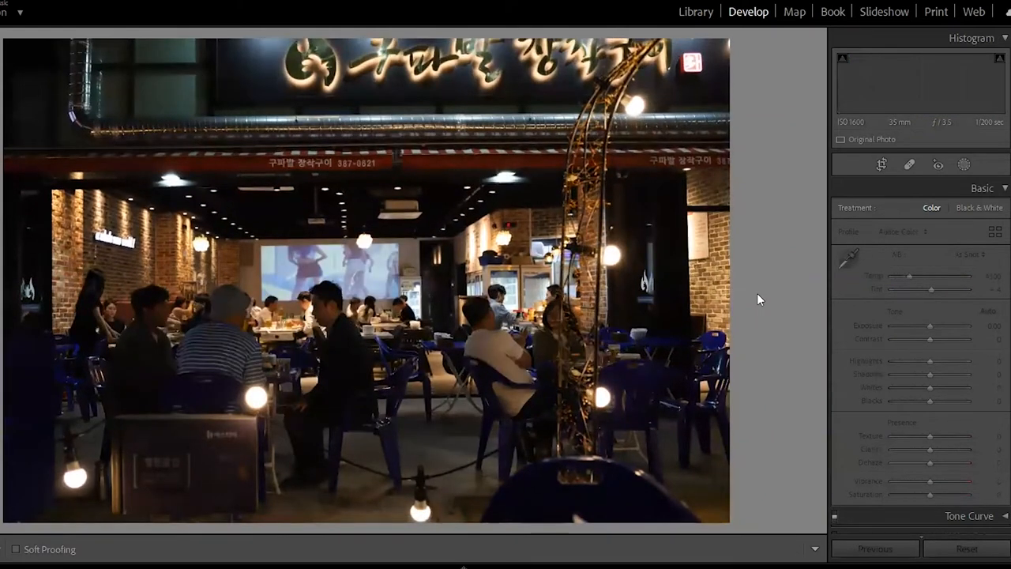
key(Right)
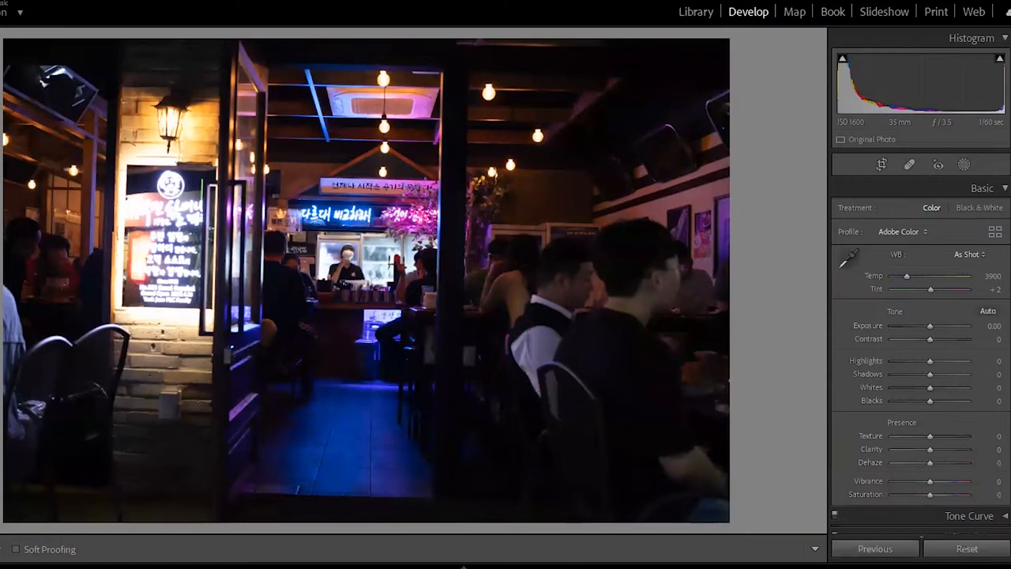
- Inspect the neon sign up close, then advance through the near-identical bar shots to the outdoor seating photo
click(306, 213)
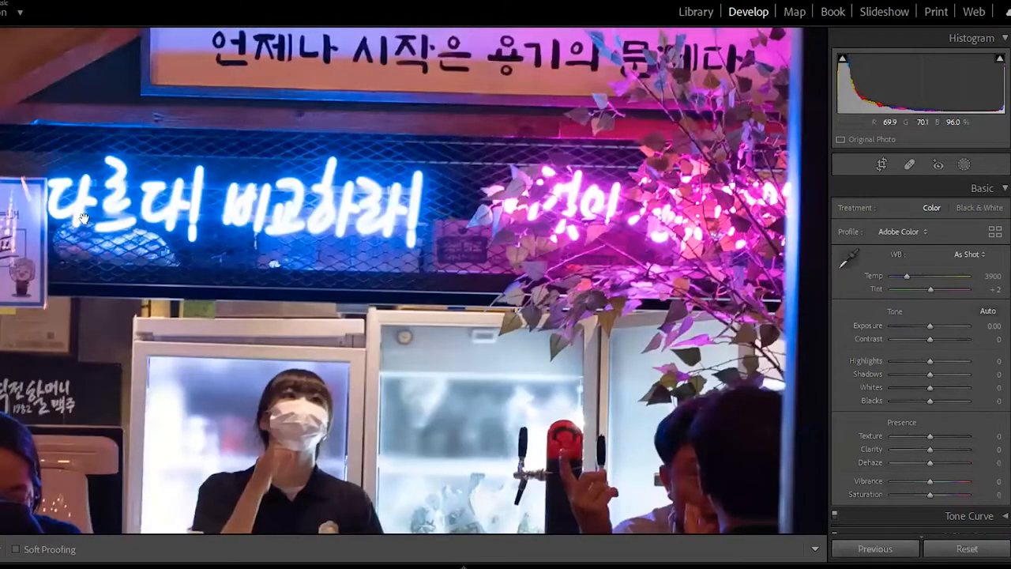
key(ctrl+minus)
click(362, 232)
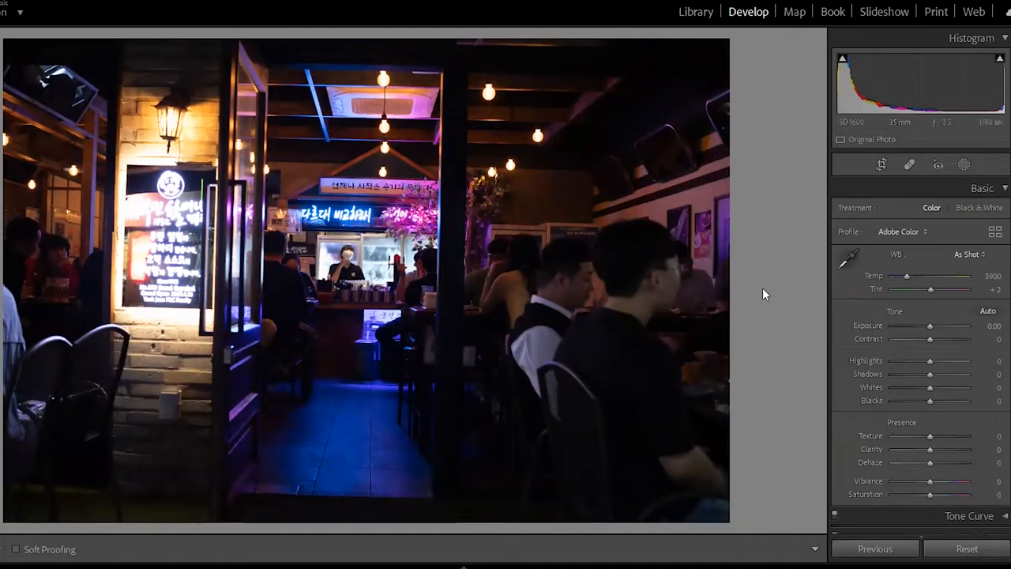
key(Right)
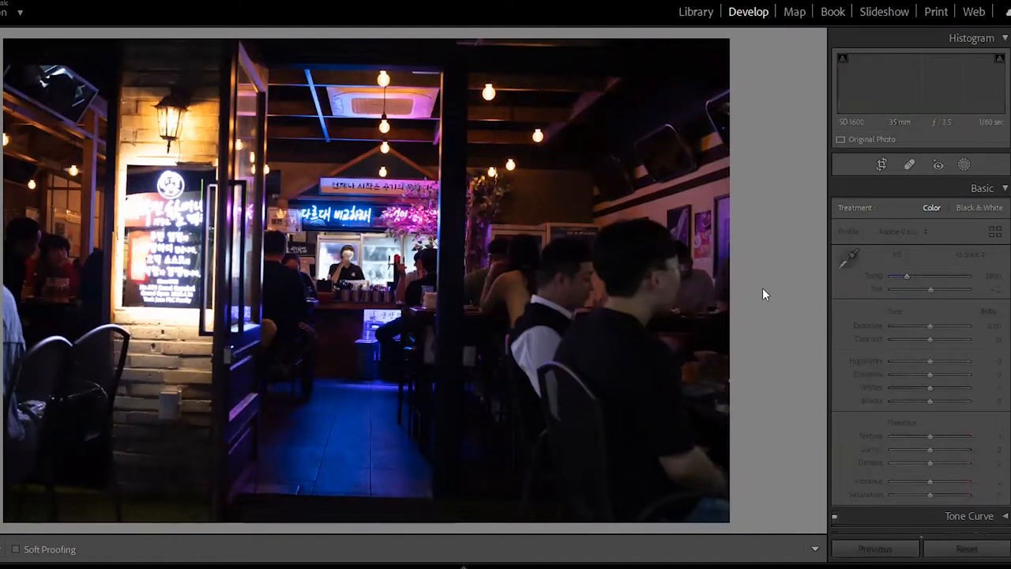
key(Right)
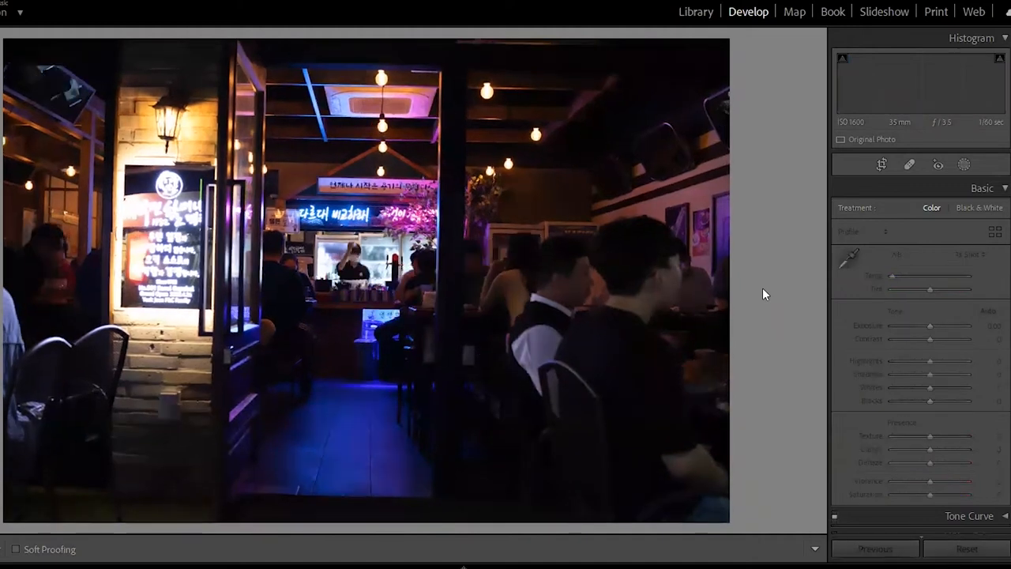
key(Right)
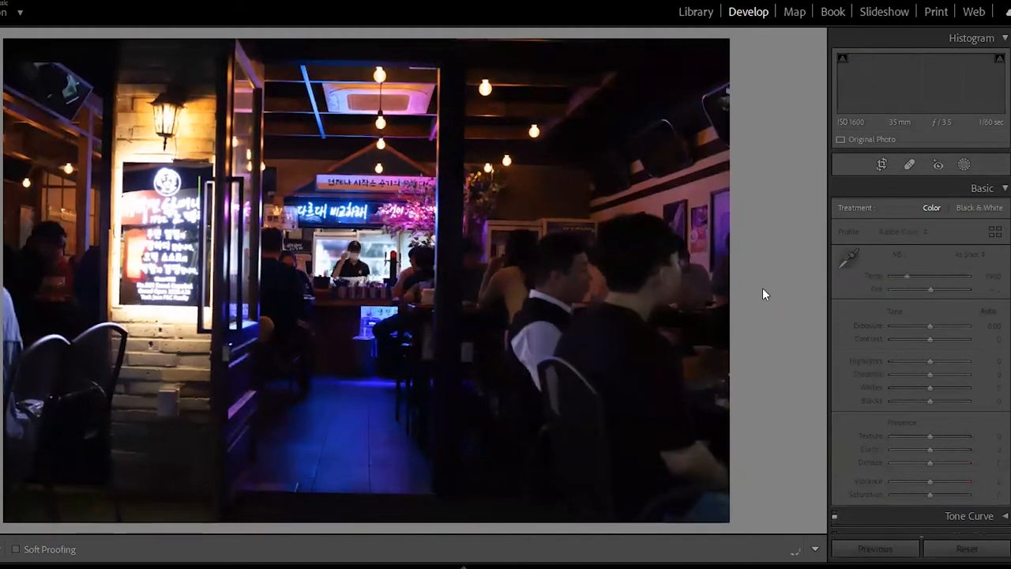
key(Right)
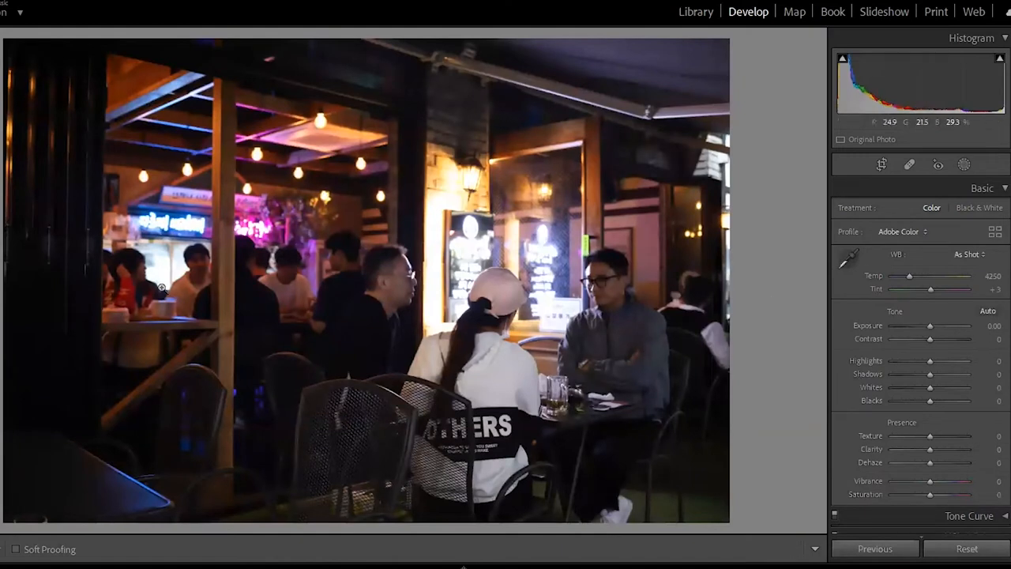
- Check the left part of the patio photo at 1:1, then move on to the red-chairs restaurant photo
click(166, 281)
click(397, 204)
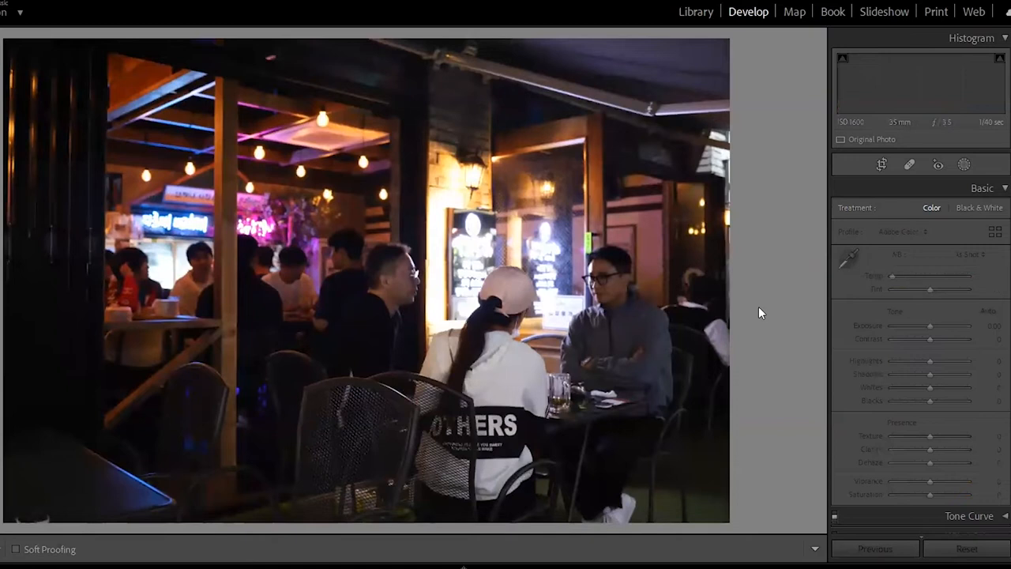
key(Right)
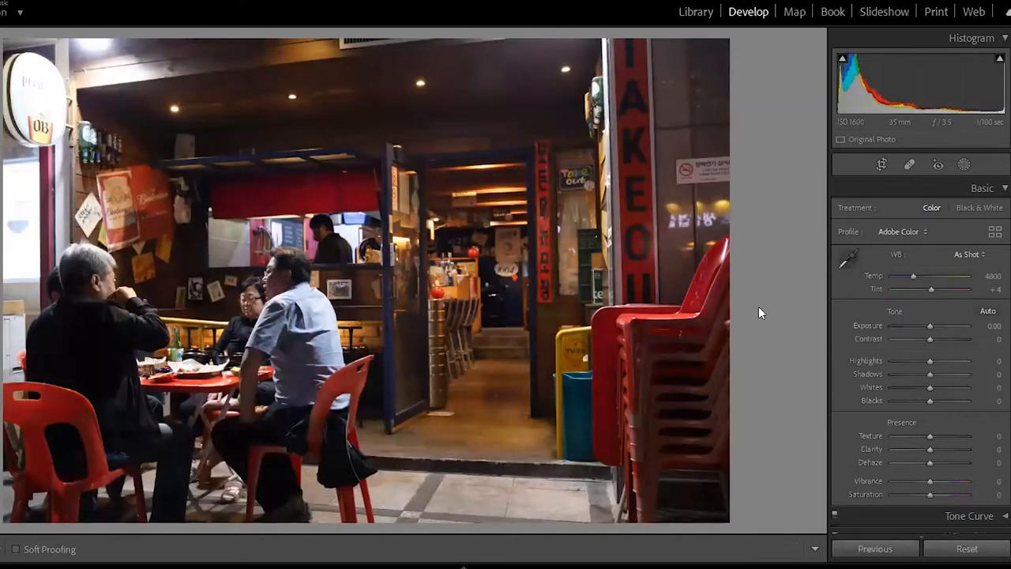
- Step through the red-chairs shots into the restaurant interior photo, flipping back once to compare
key(Right)
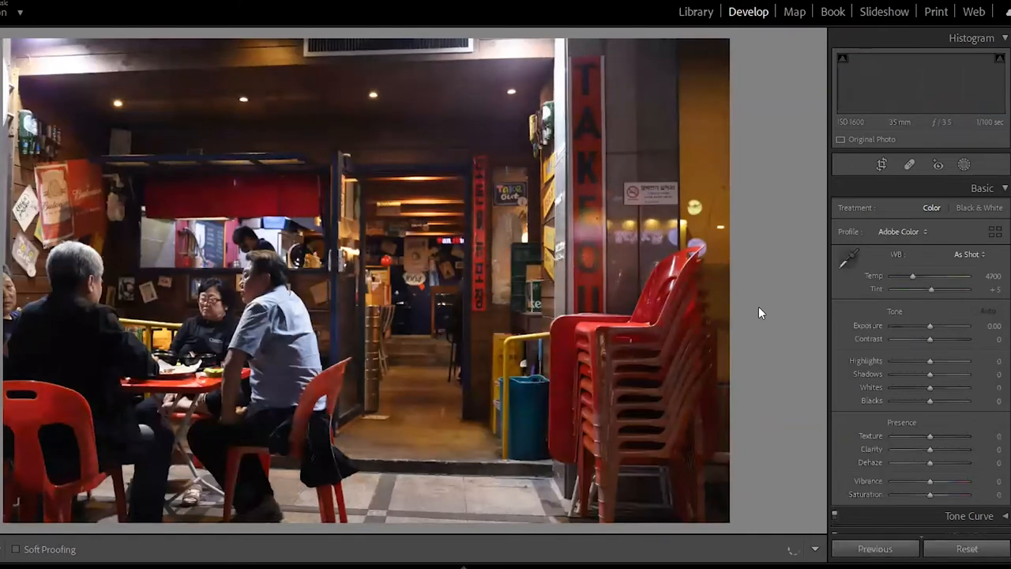
key(Right)
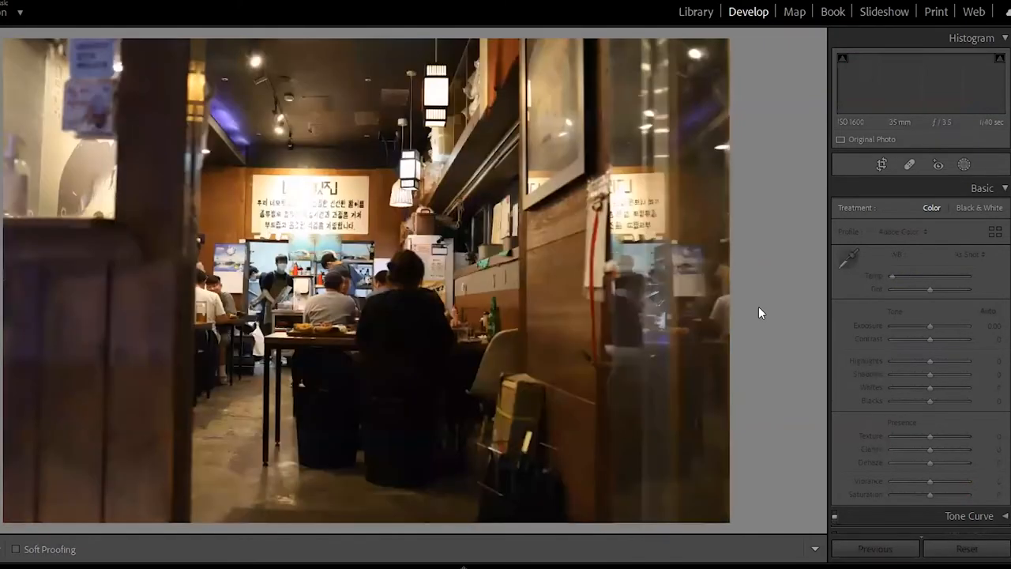
key(Left)
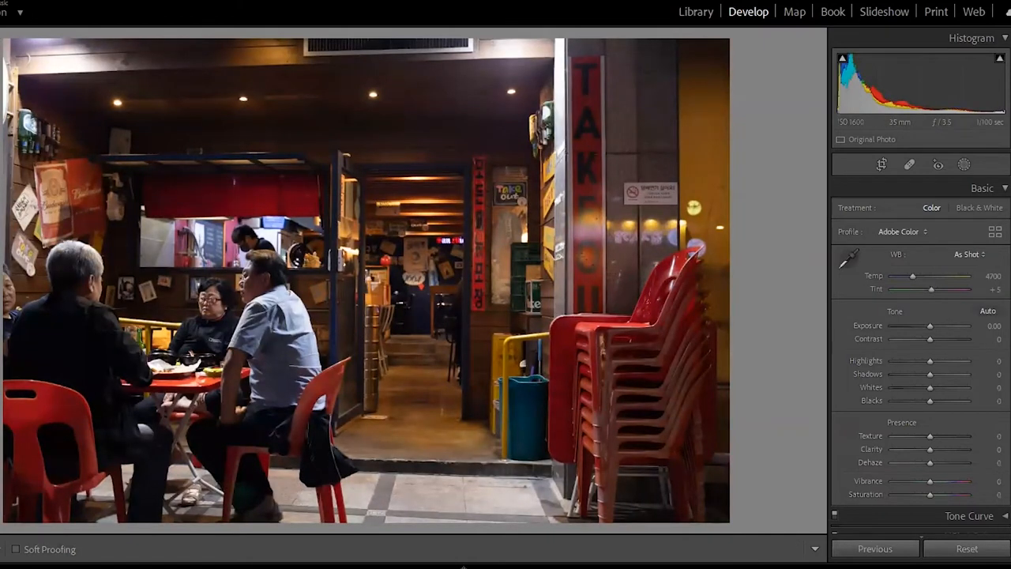
key(Right)
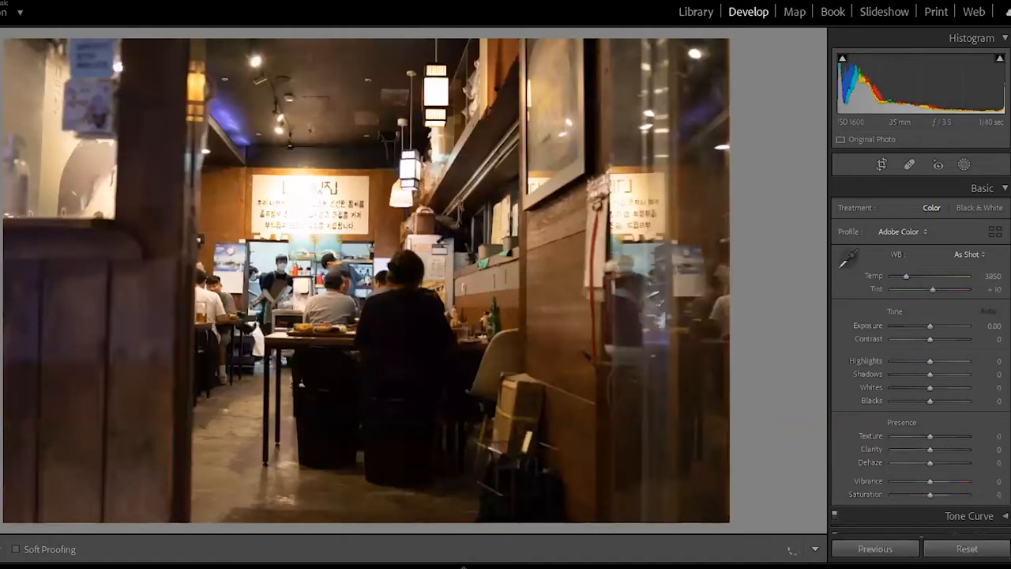
key(Right)
- Advance through further restaurant shots to the blue-tables street-dining photo
key(Right)
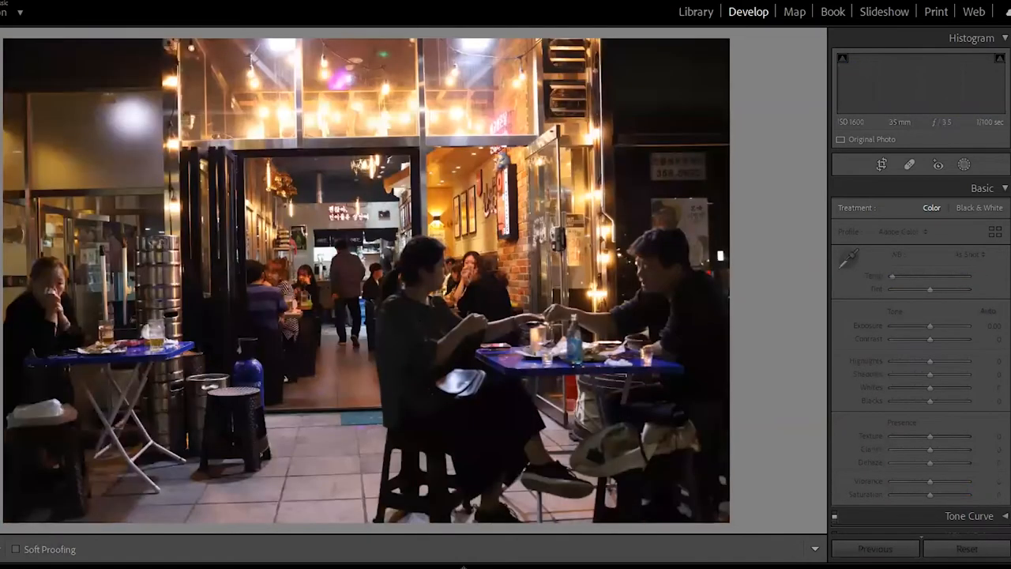
key(Right)
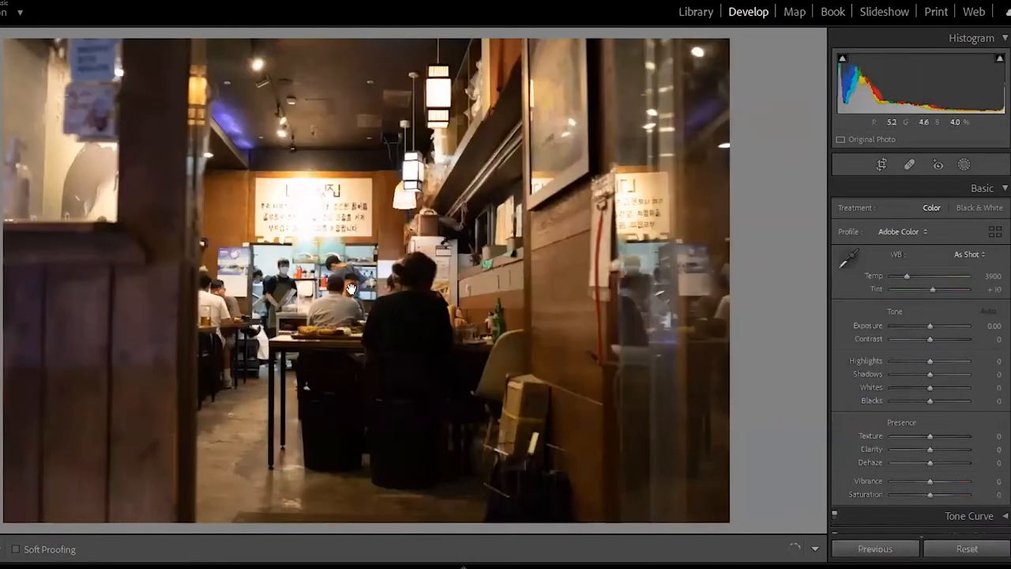
key(Right)
key(Right)
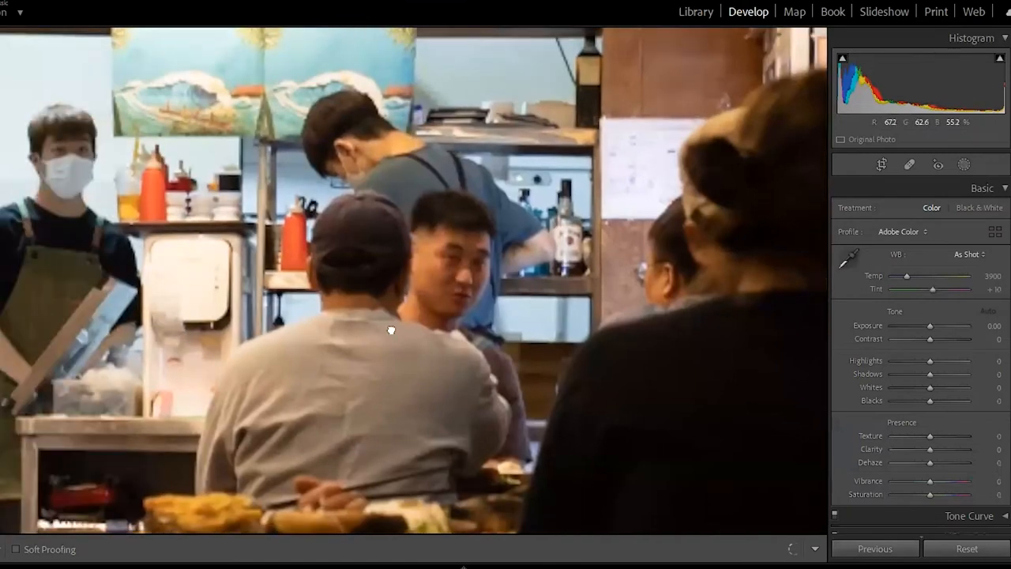
key(Right)
key(Right)
key(Right)
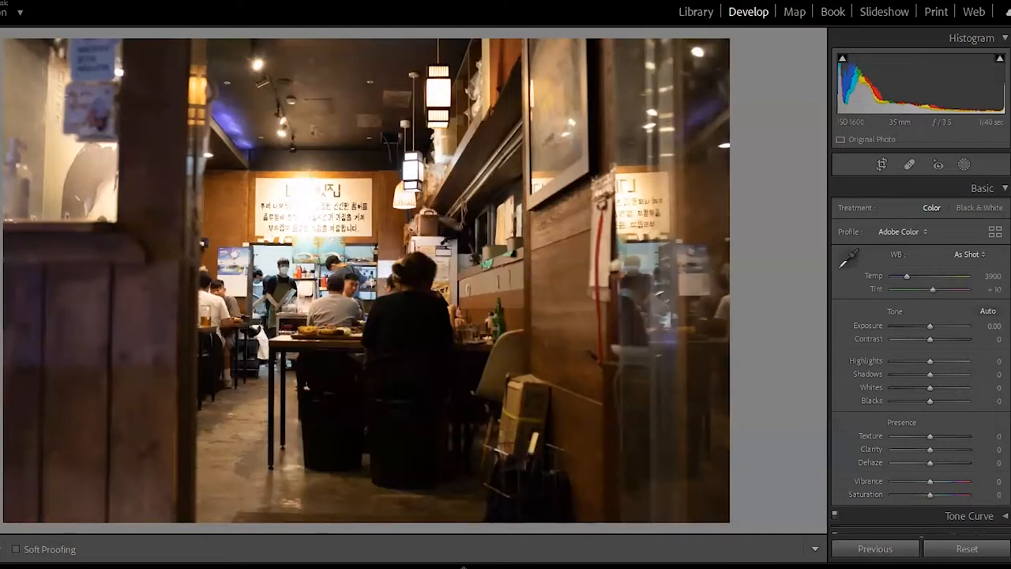
key(Right)
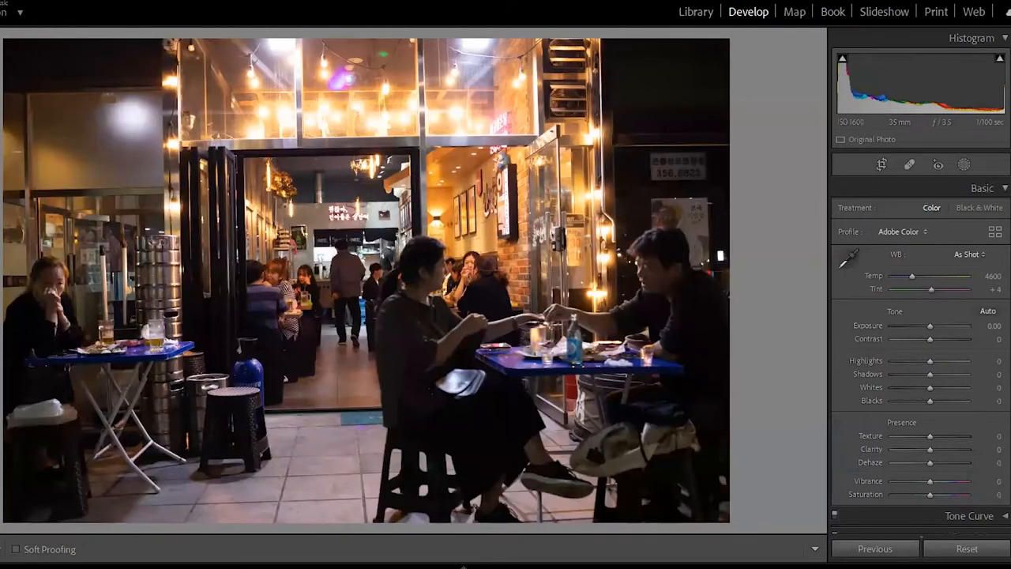
- Inspect the man's face, then the diners at left and the orange-haired woman at 1:1, panning toward the kitchen
click(669, 275)
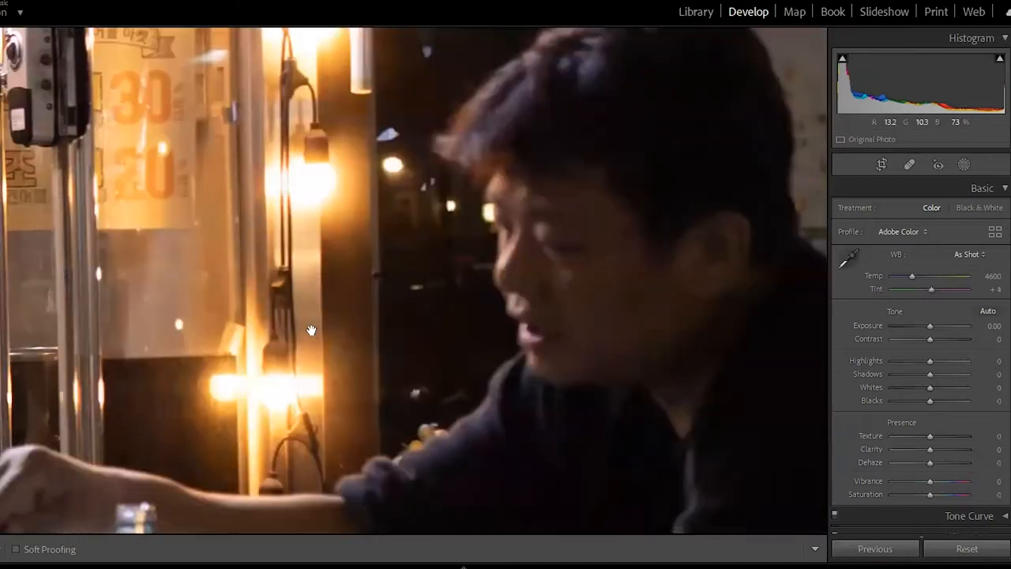
key(Right)
key(Right)
click(435, 282)
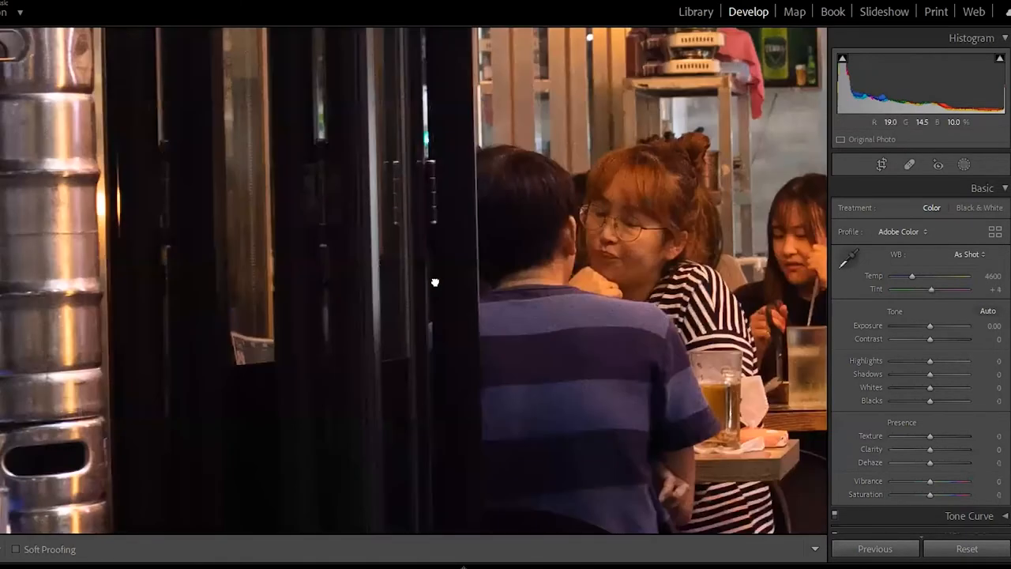
click(448, 282)
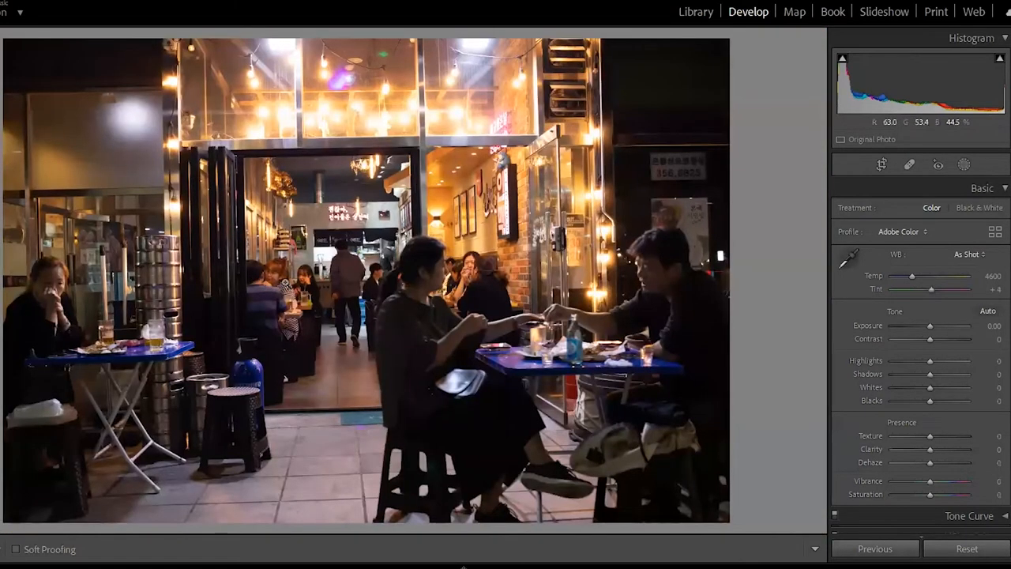
click(284, 281)
click(284, 282)
drag(226, 262, 18, 267)
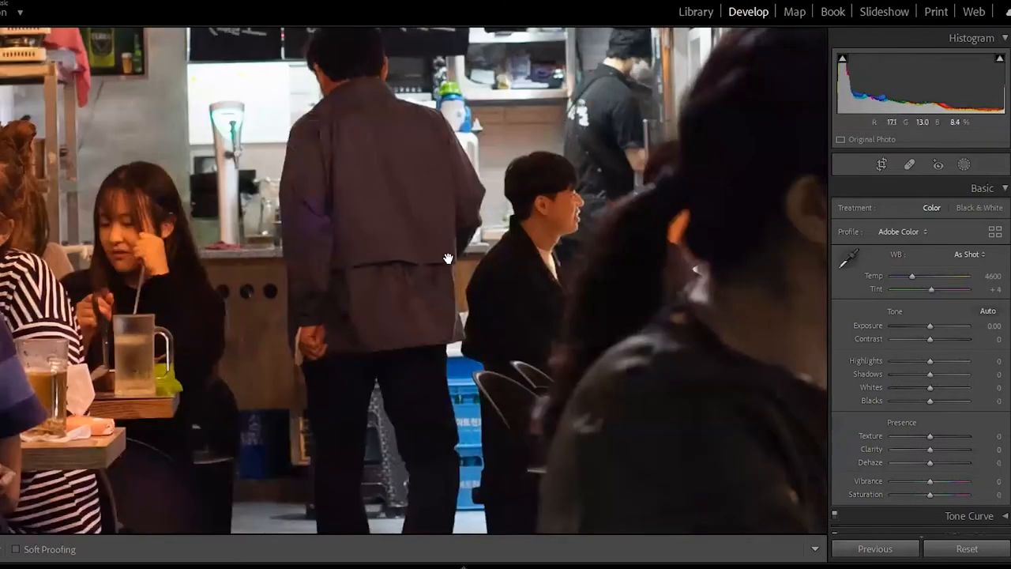
- Return to fit view and advance through the remaining dining shots to the couple studying behind the café window
key(Right)
key(Right)
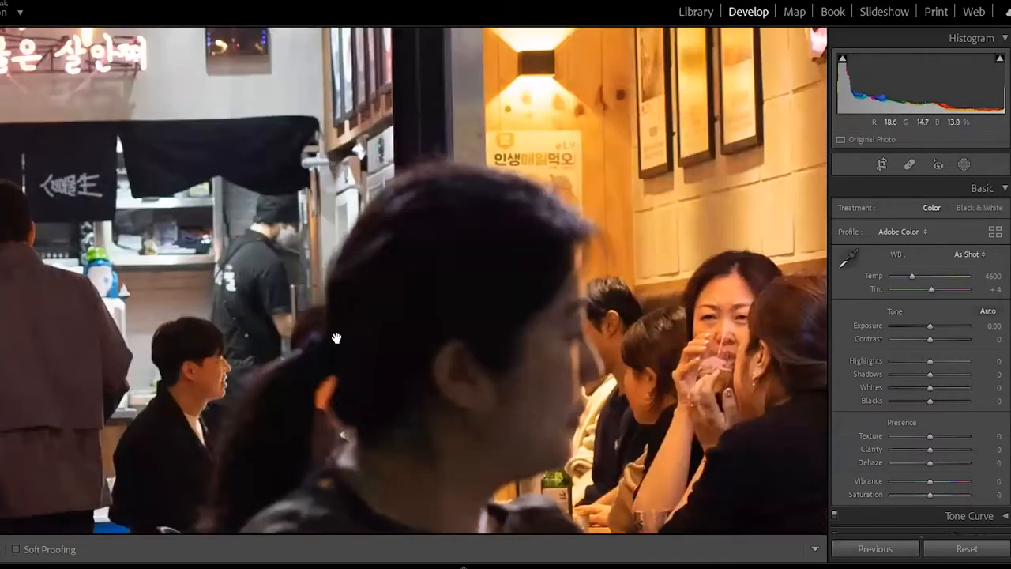
key(Right)
click(256, 332)
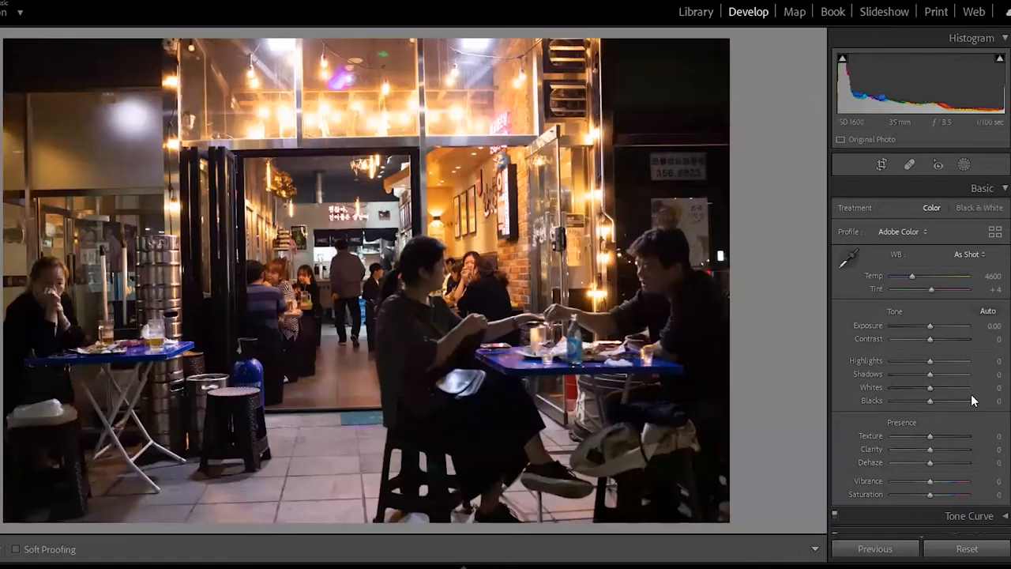
key(Right)
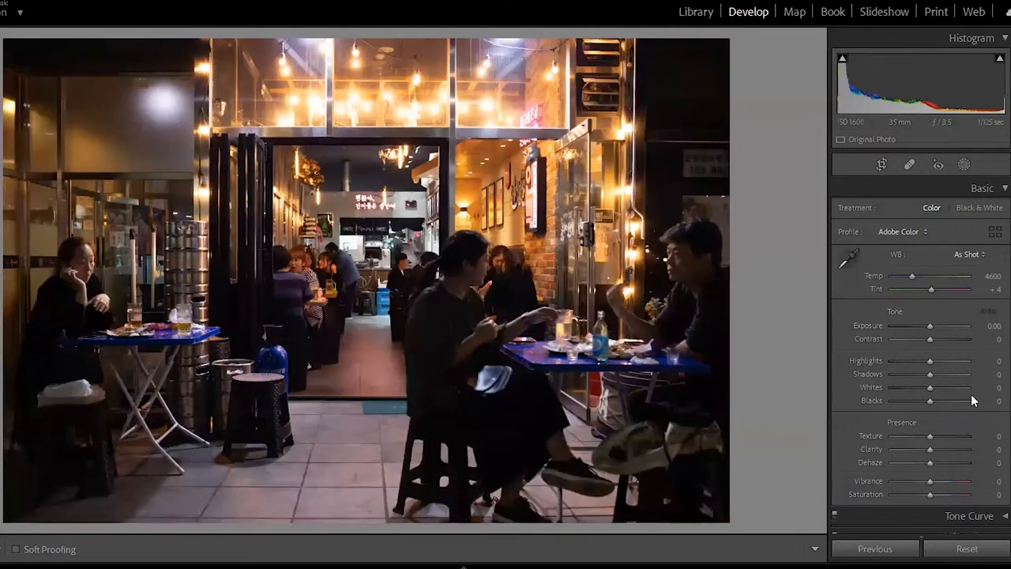
key(Right)
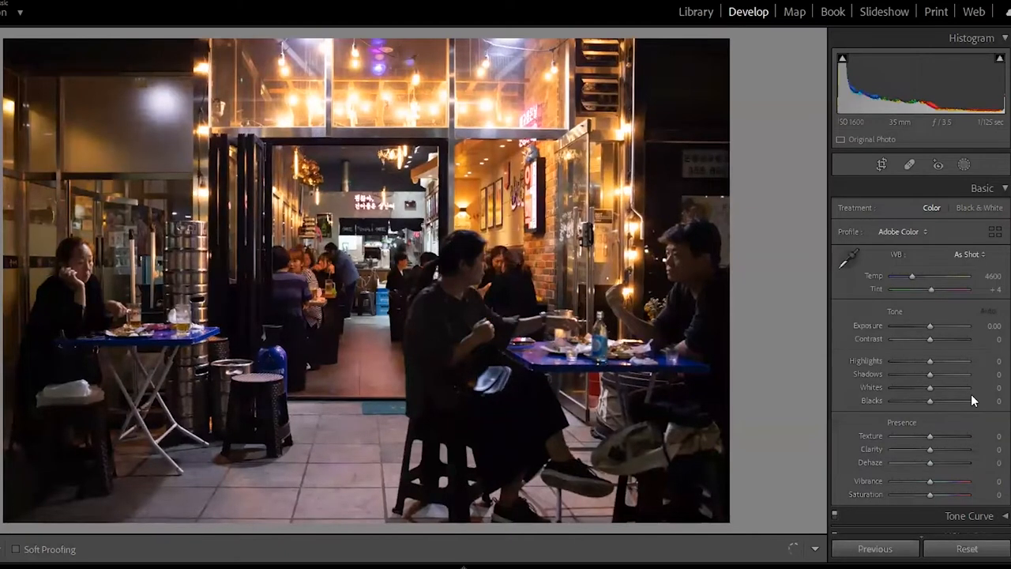
key(Right)
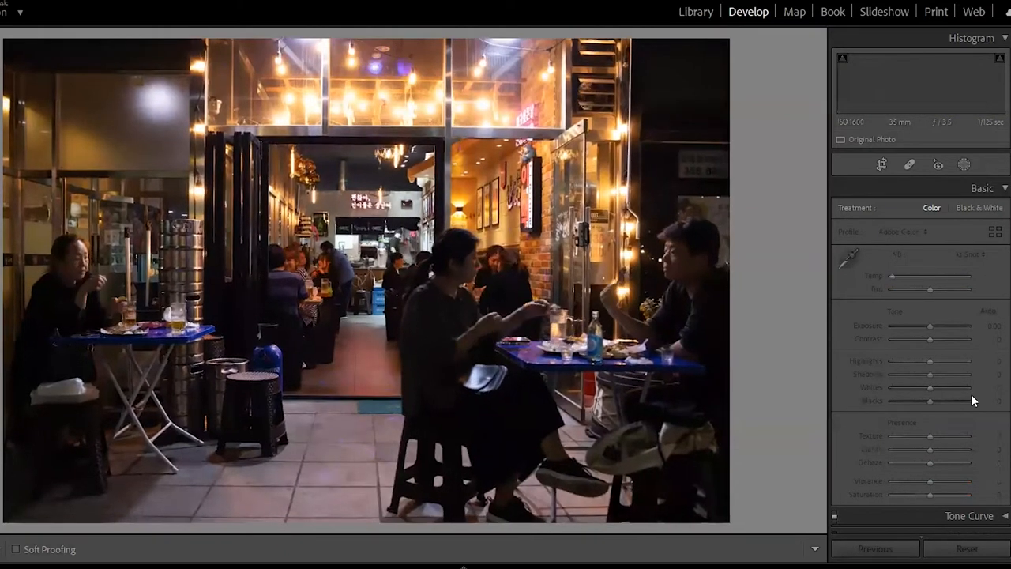
key(Right)
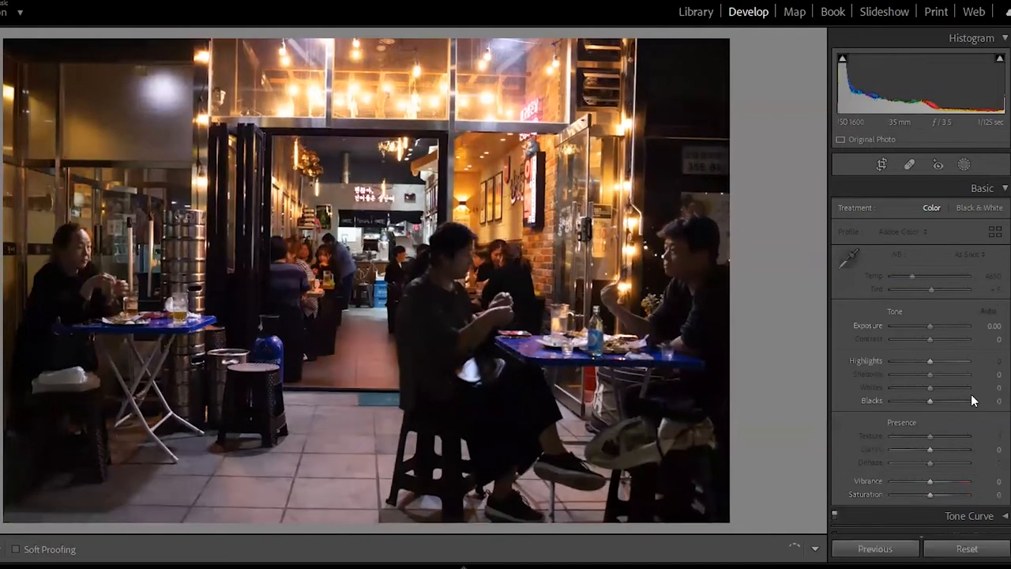
key(Right)
key(Right)
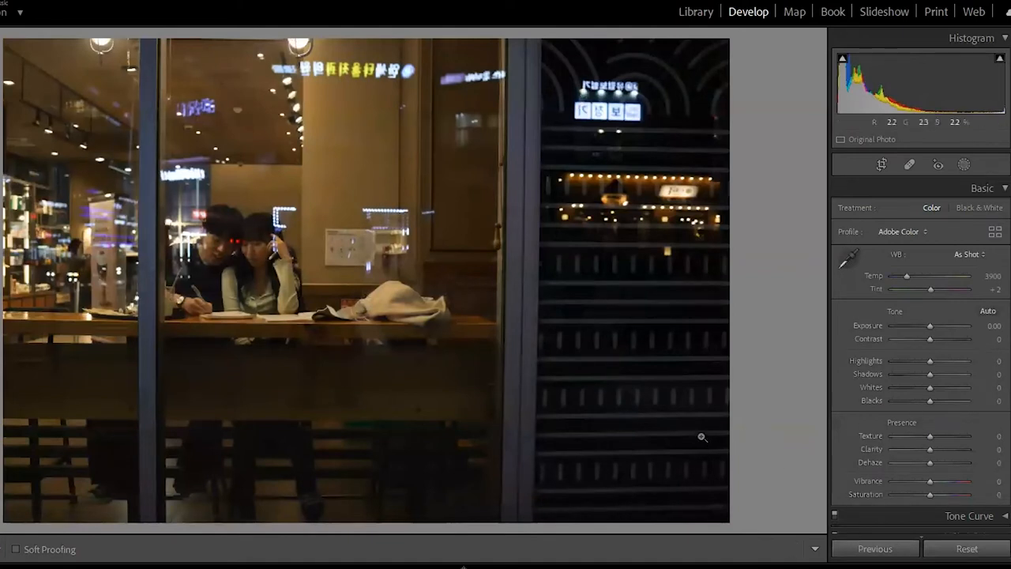
- Inspect the couple at the table up close, then advance through the frames to the café shot of masked people at laptops
click(234, 265)
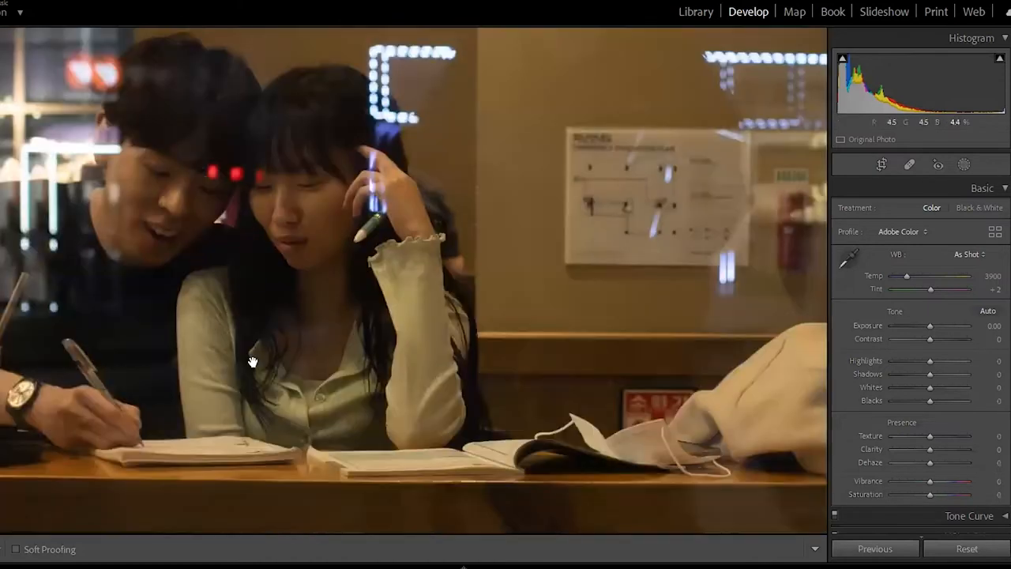
click(163, 357)
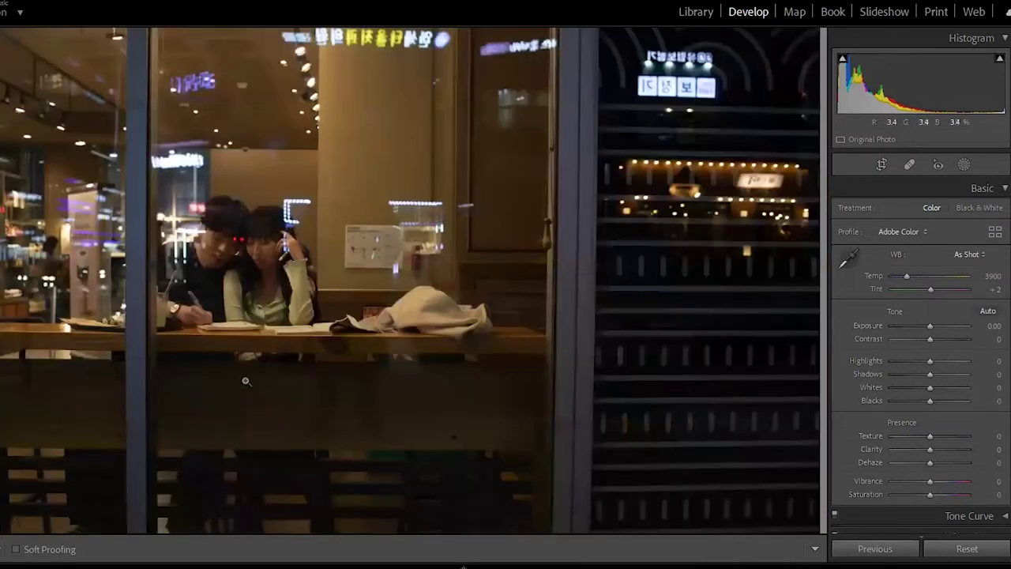
click(245, 381)
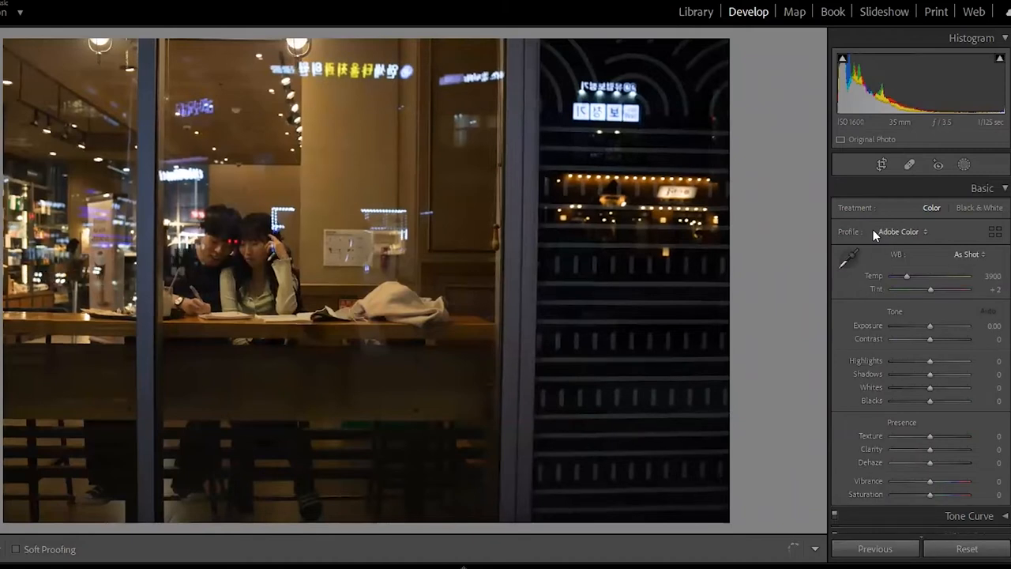
key(Right)
key(Right)
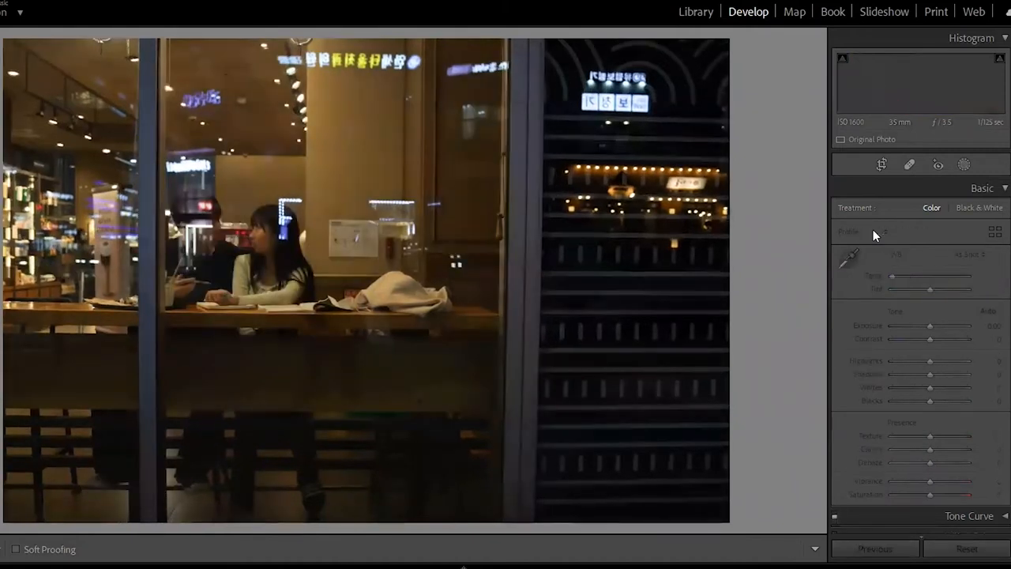
key(Right)
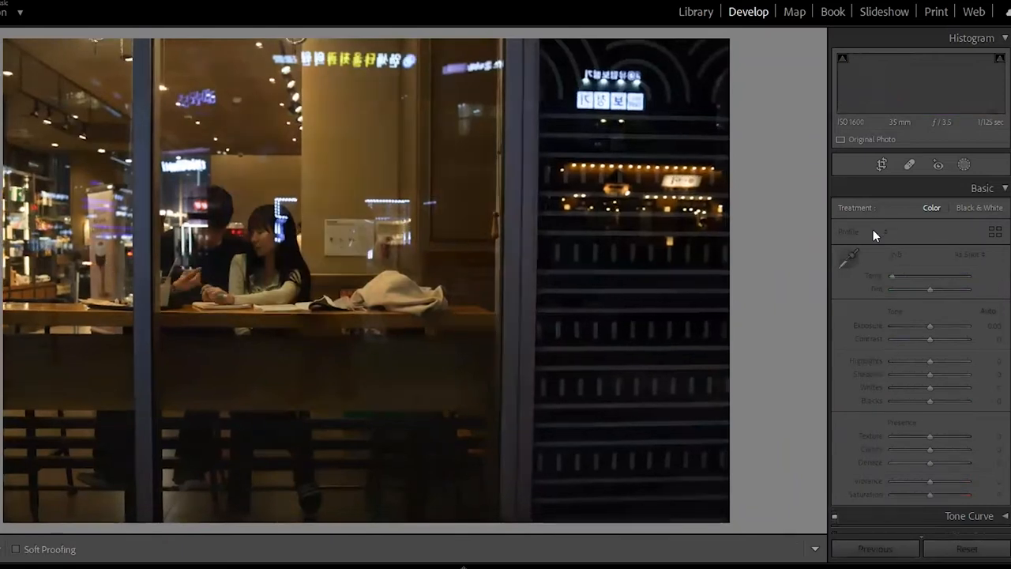
key(Right)
key(Right)
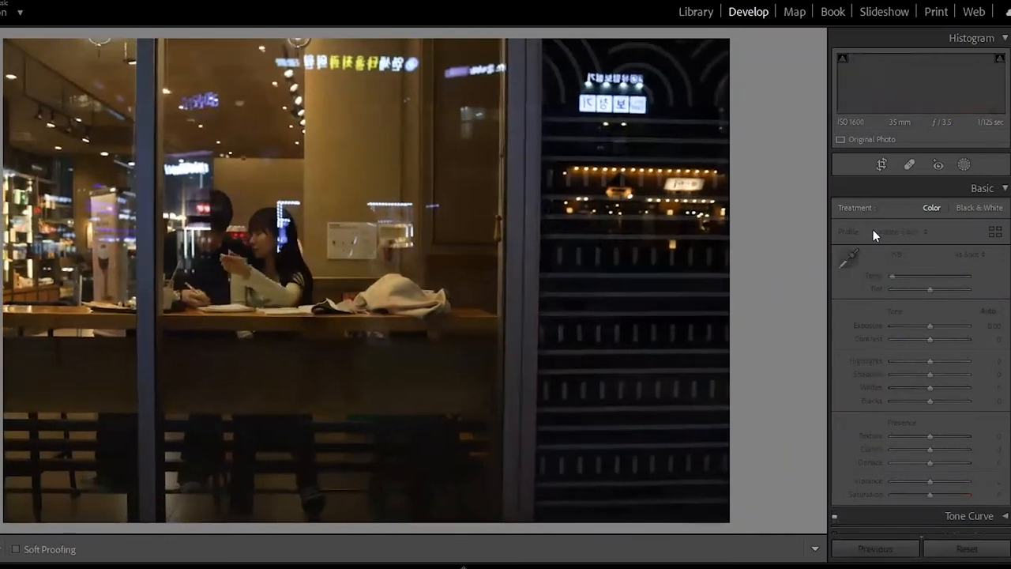
key(Right)
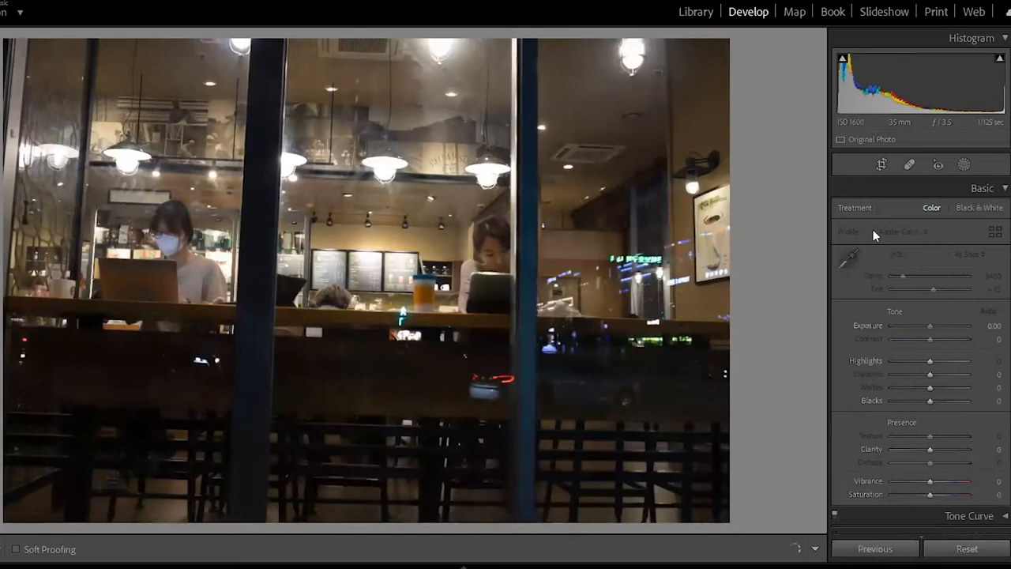
- Step forward past the café frames to the night crosswalk scene before the lit corner building
key(Right)
key(Right)
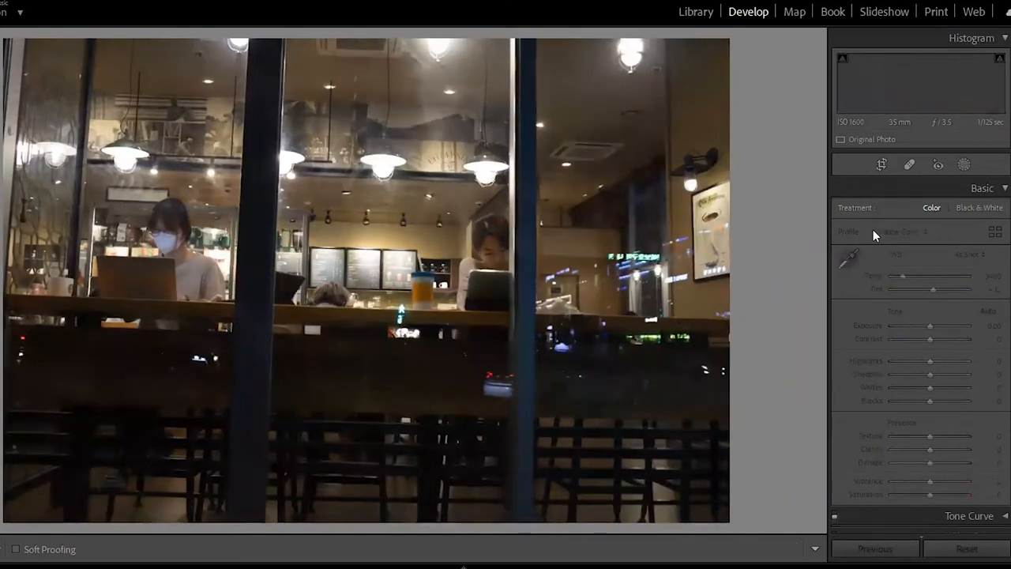
key(Right)
key(Right)
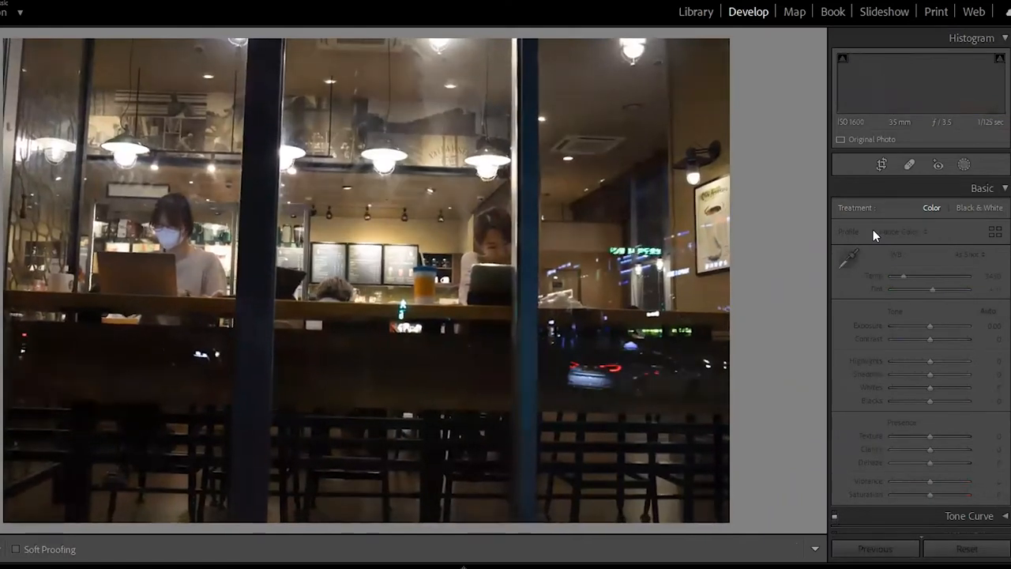
key(Right)
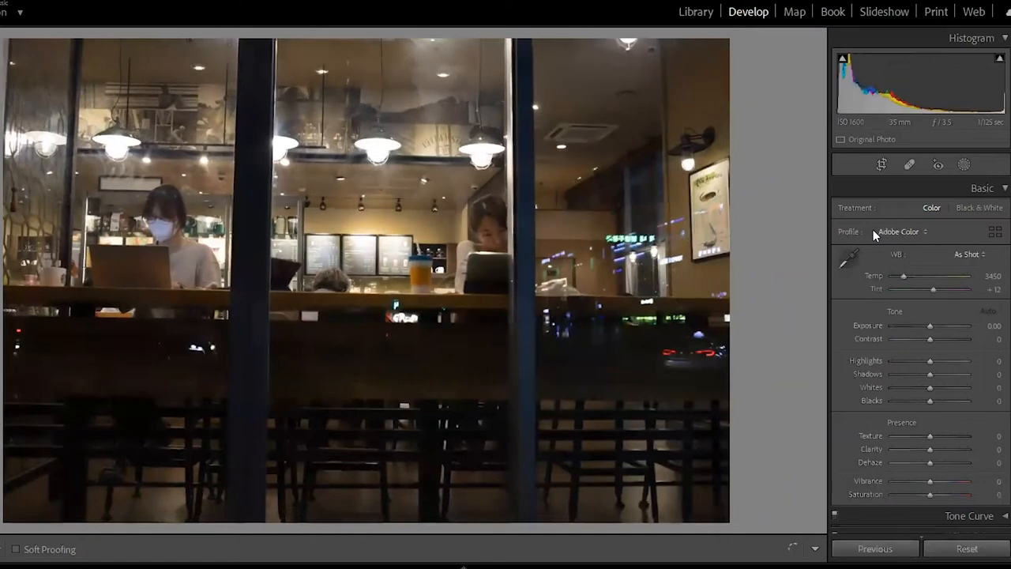
key(Right)
key(Right)
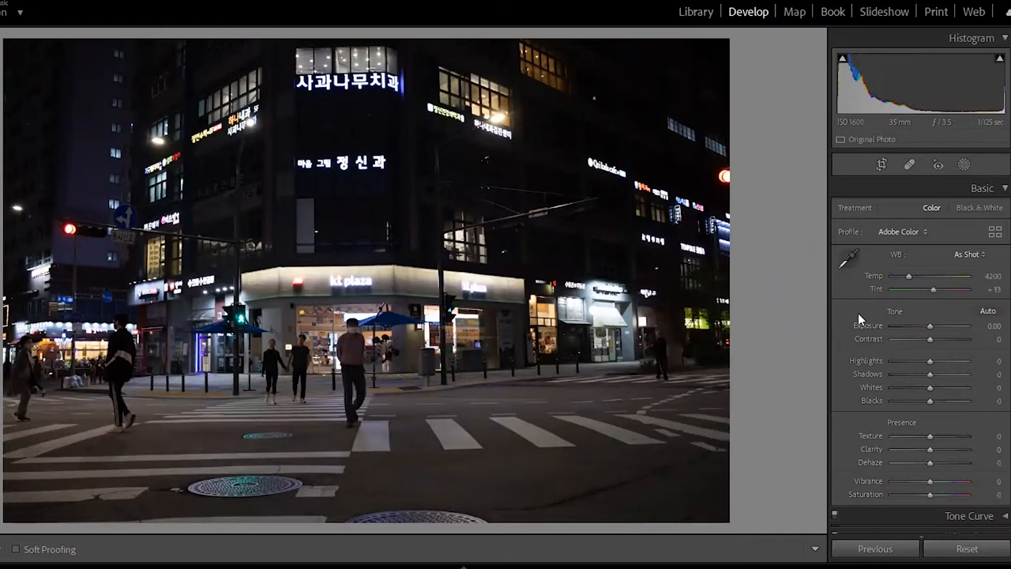
- Advance through the next four night crosswalk street frames
key(Right)
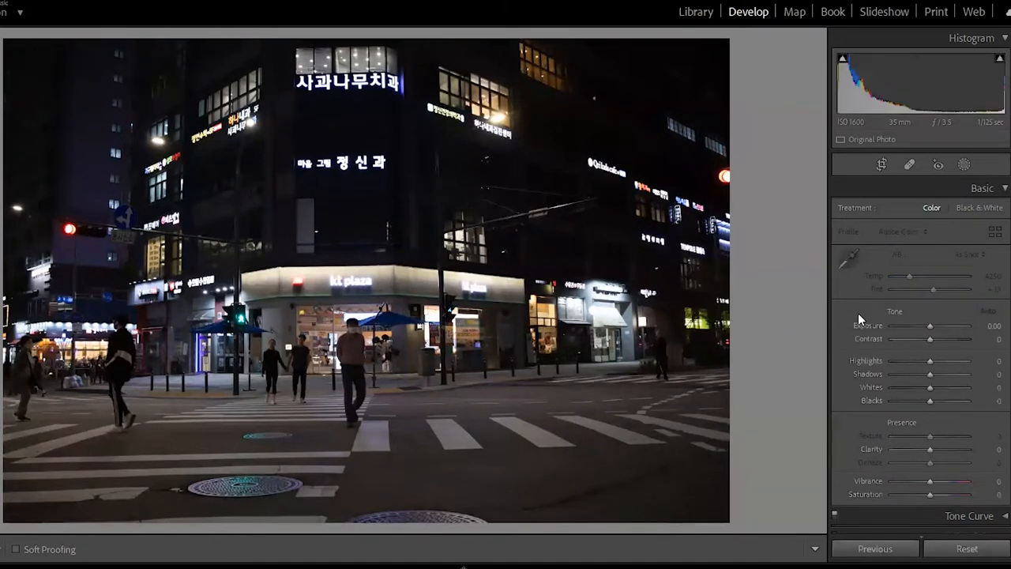
key(Right)
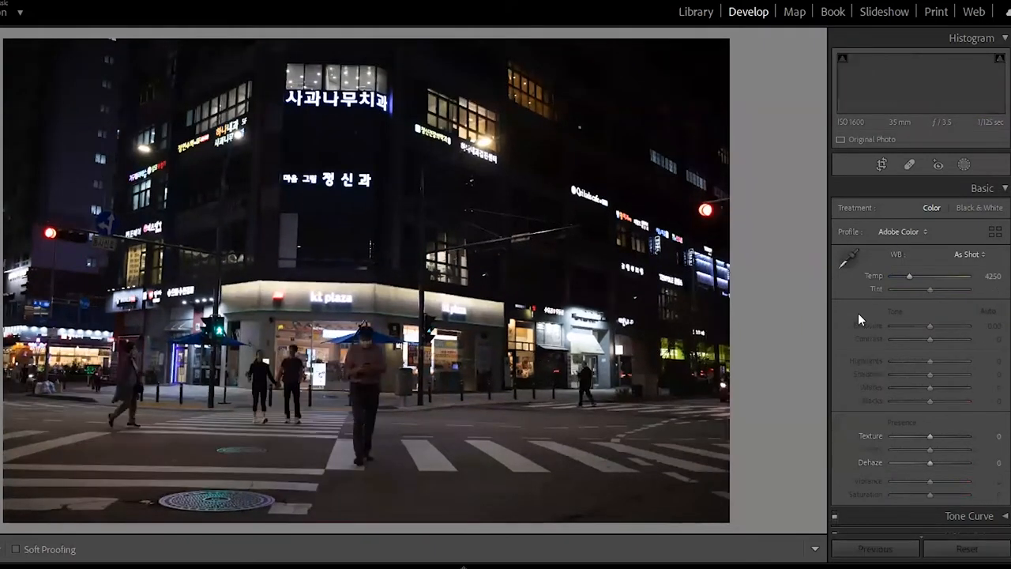
key(Right)
key(Right)
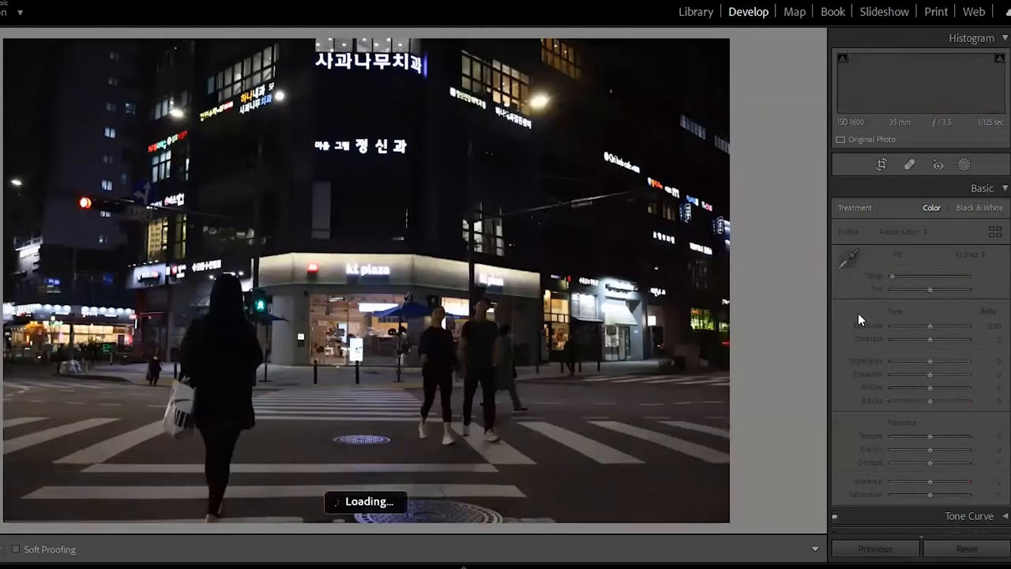
key(Right)
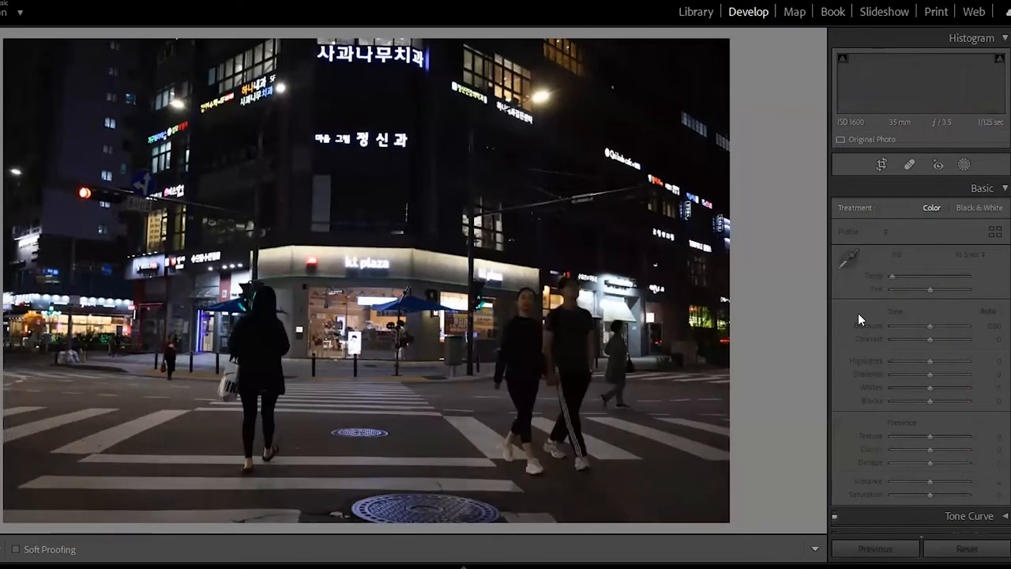
- Flip through the remaining crosswalk frames and land on the café bench photo
key(Right)
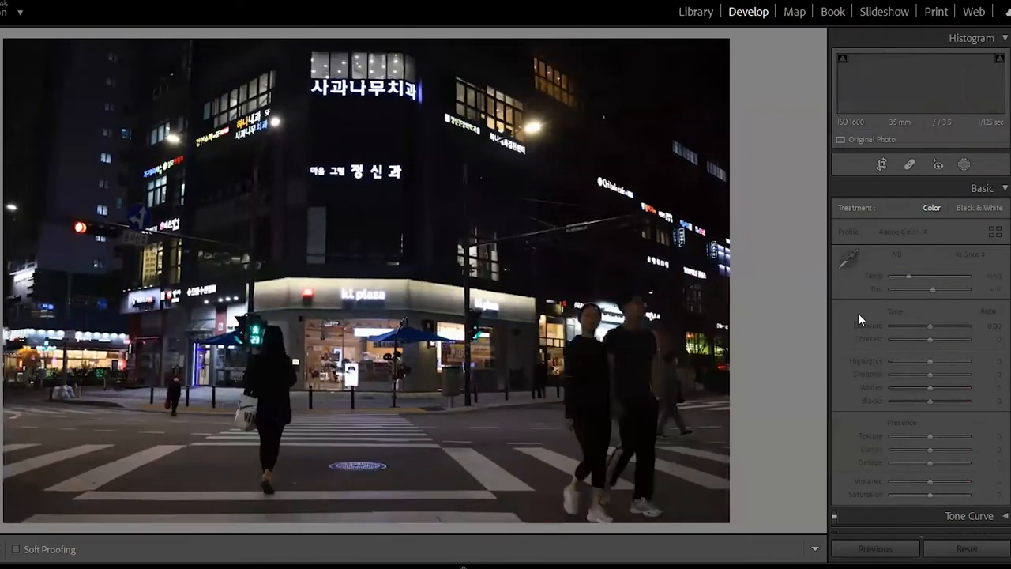
key(Right)
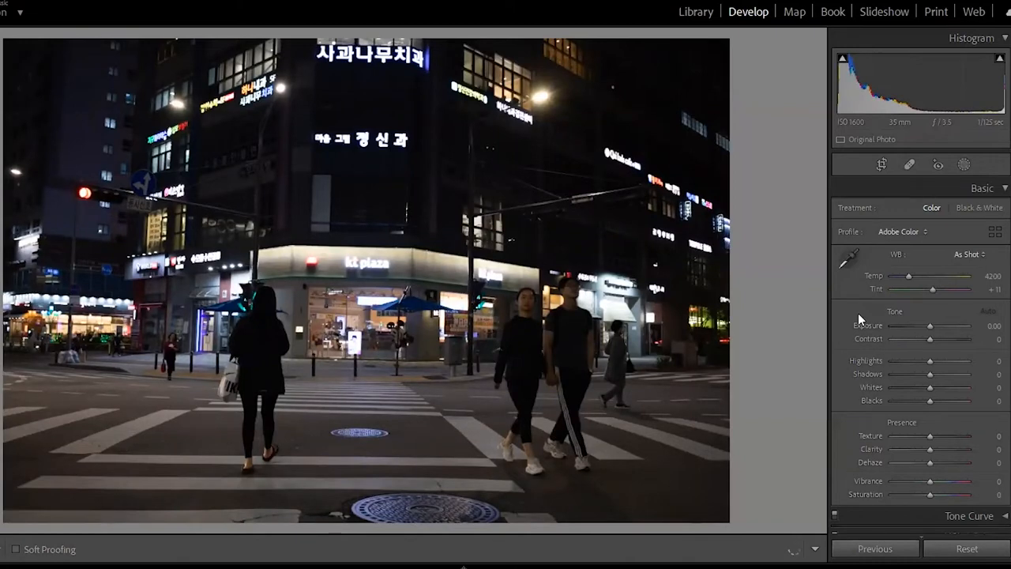
key(Right)
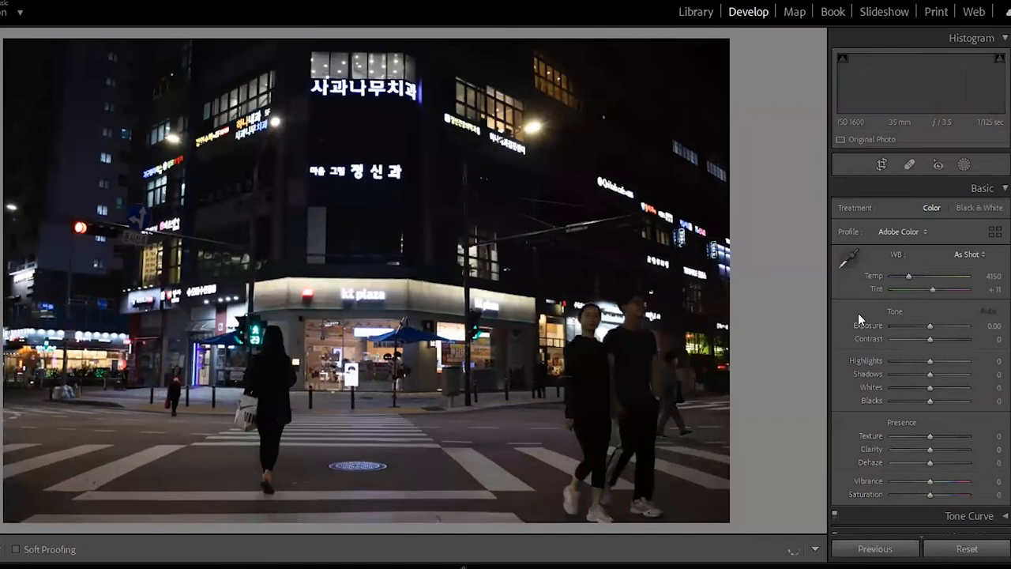
key(Right)
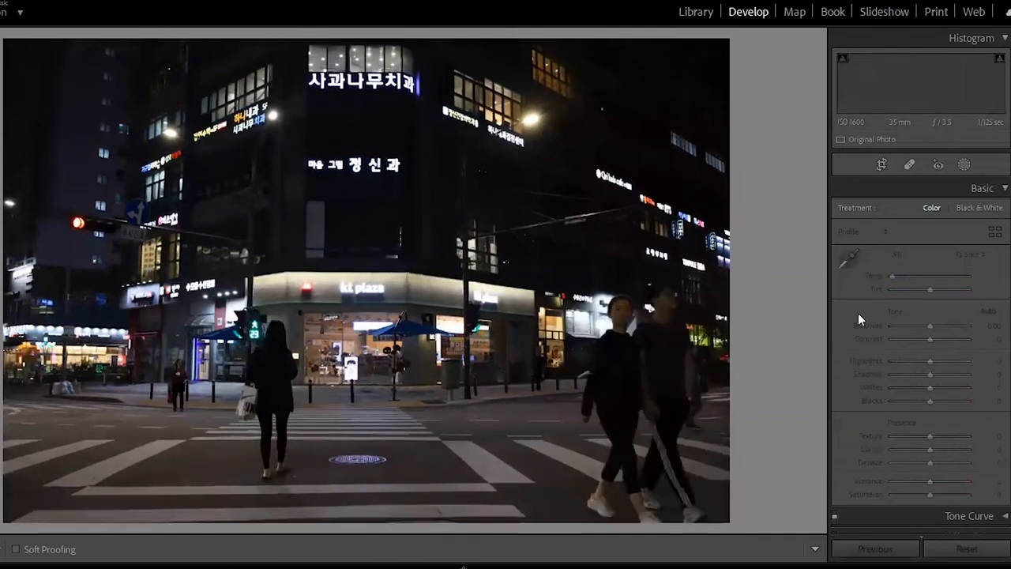
key(Right)
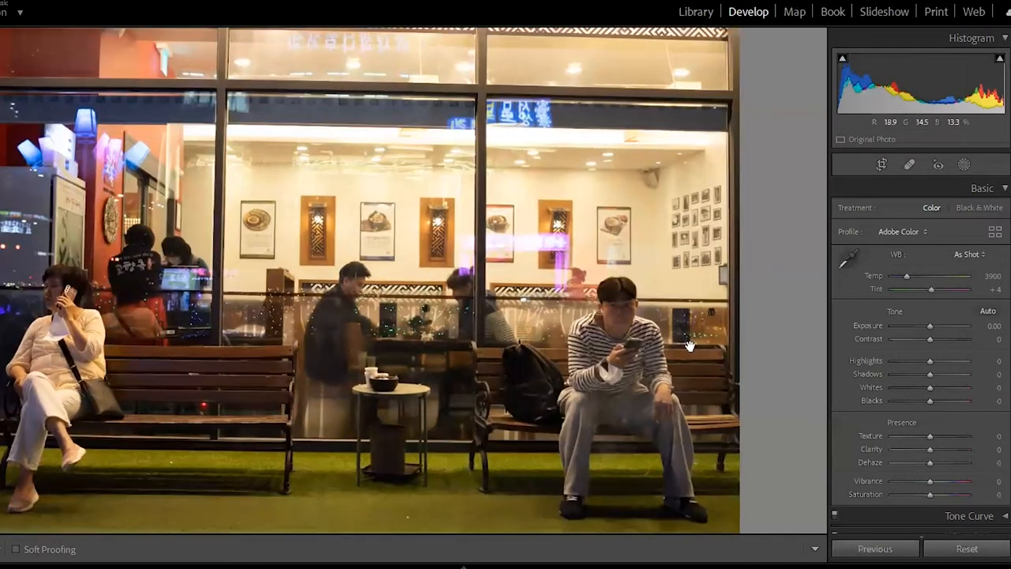
- Step forward through the café bench burst frames one by one
drag(678, 340, 745, 354)
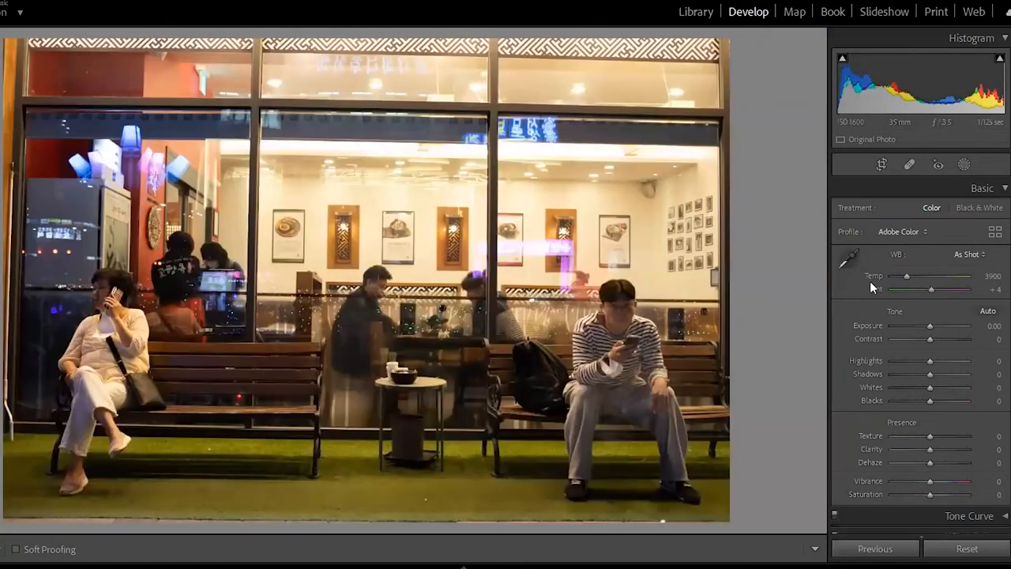
key(Right)
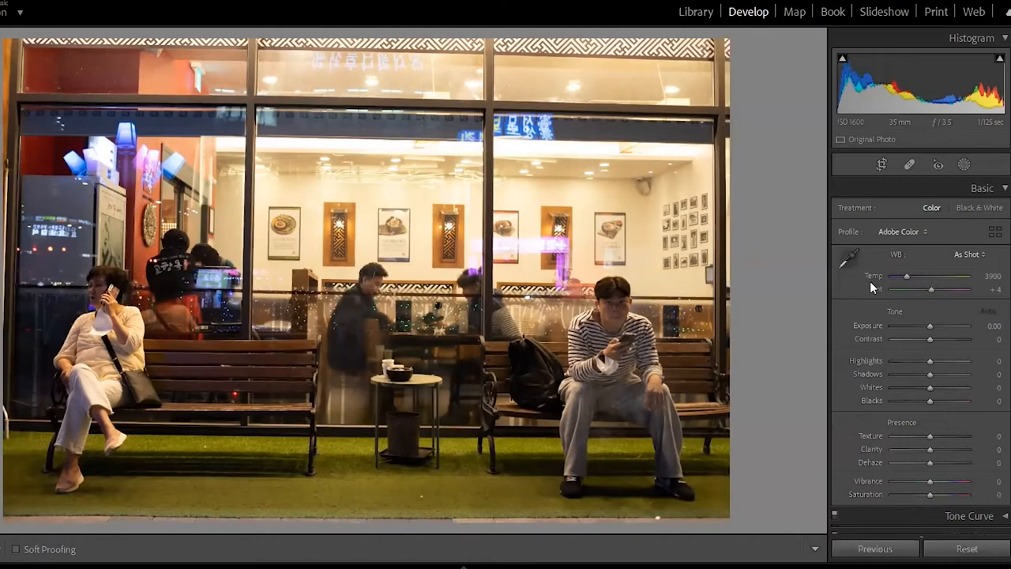
key(Right)
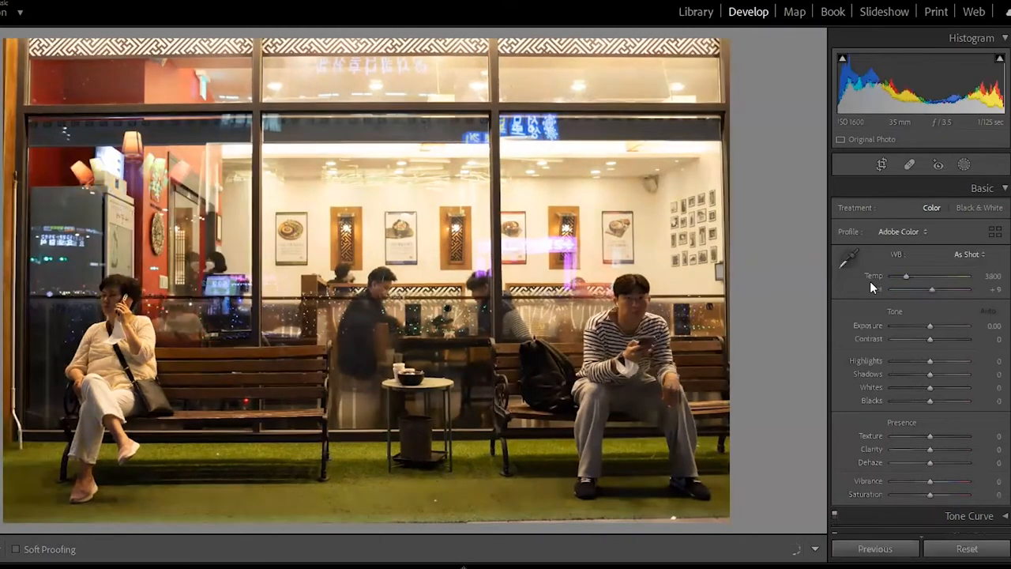
key(Right)
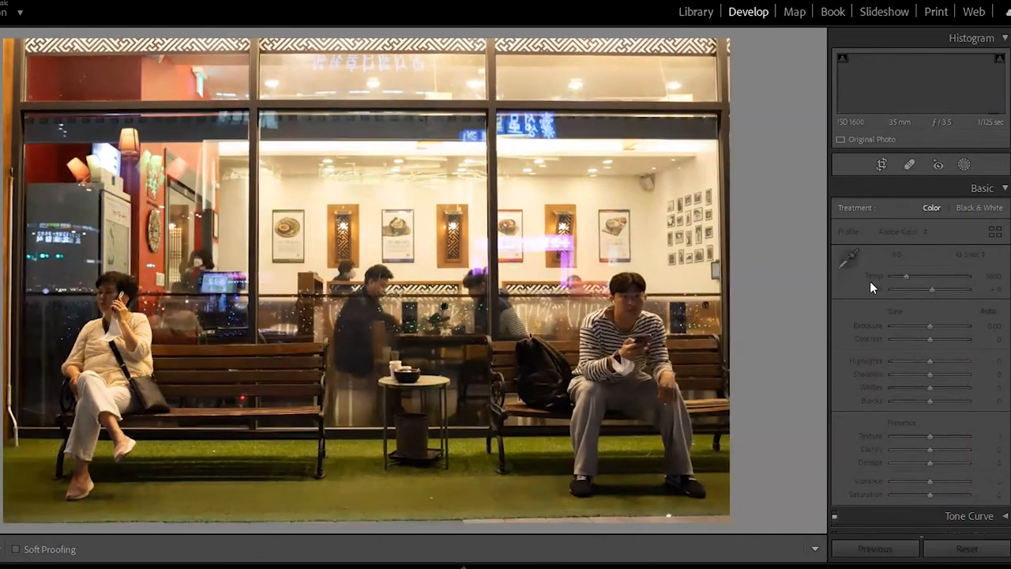
key(Right)
key(Right)
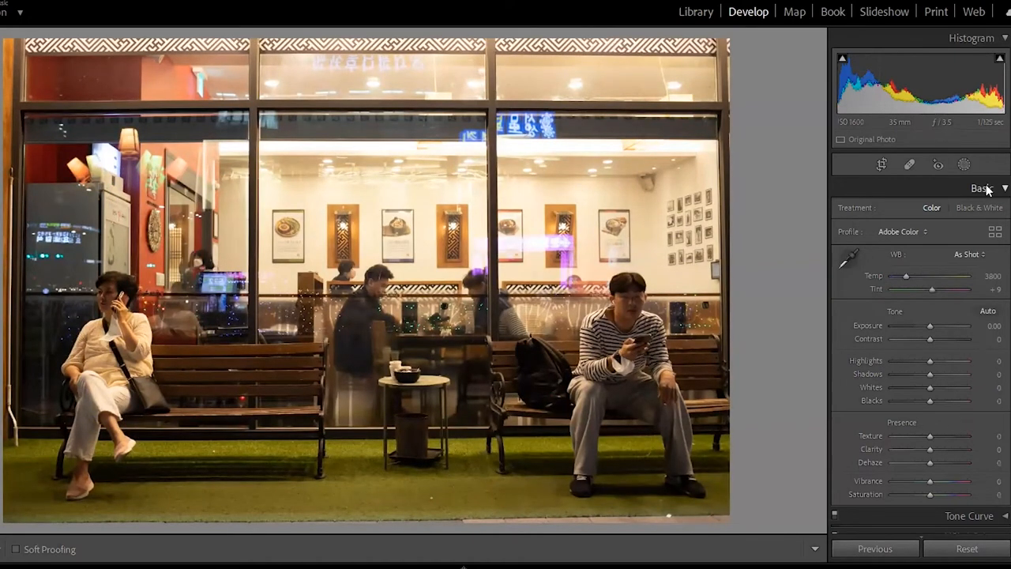
- Step back through the café frames to the crosswalk photo and return to the bench shot
key(Right)
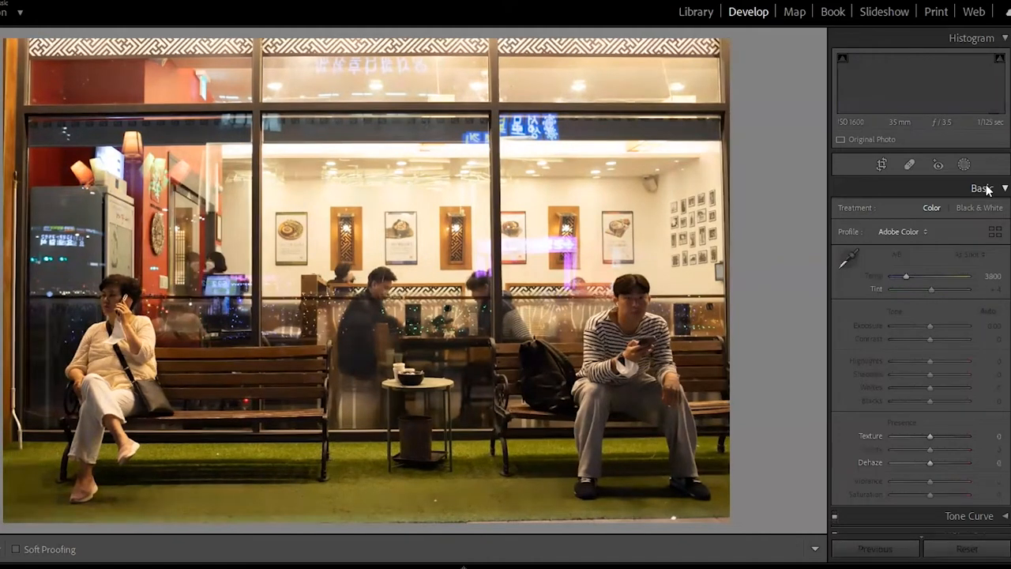
key(Right)
key(Right)
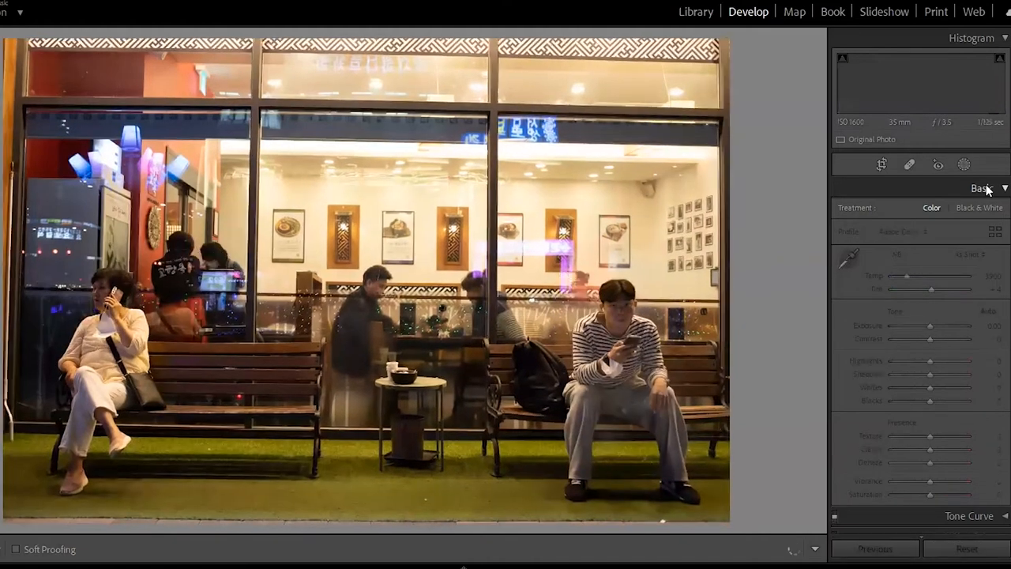
key(Right)
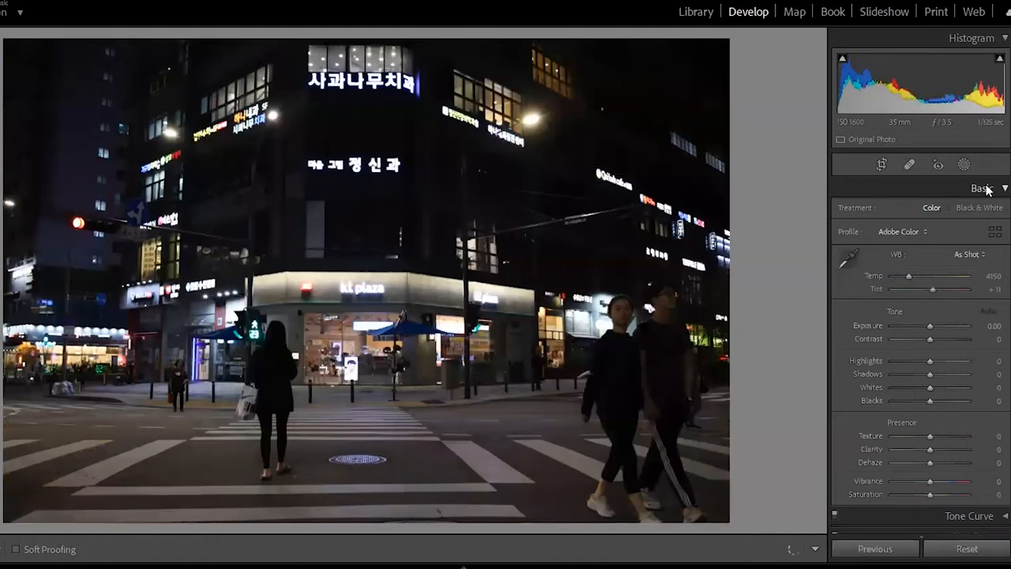
key(Right)
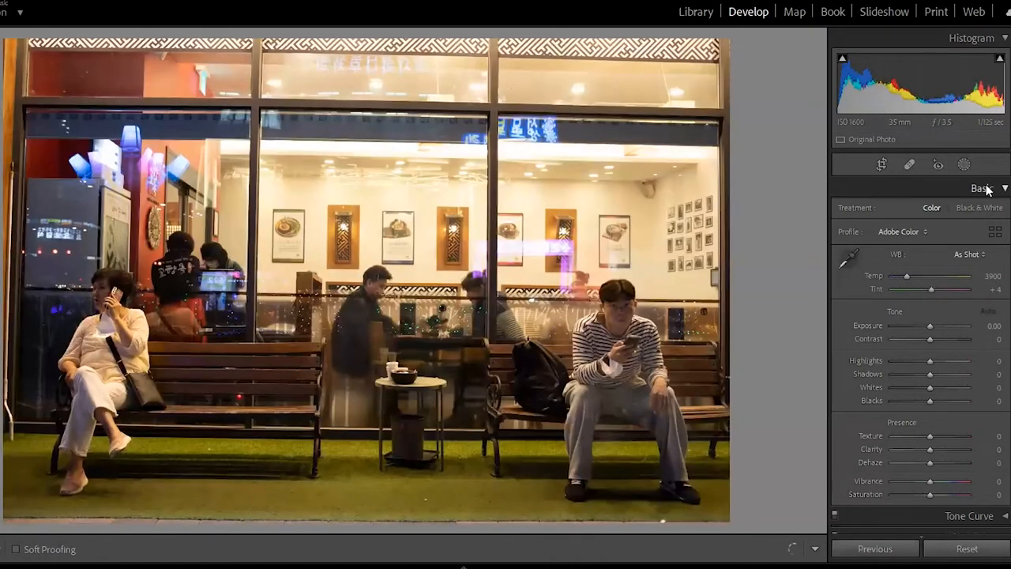
- Advance past the last bench frames to the diners before the glowing LOVE heart sign
key(Right)
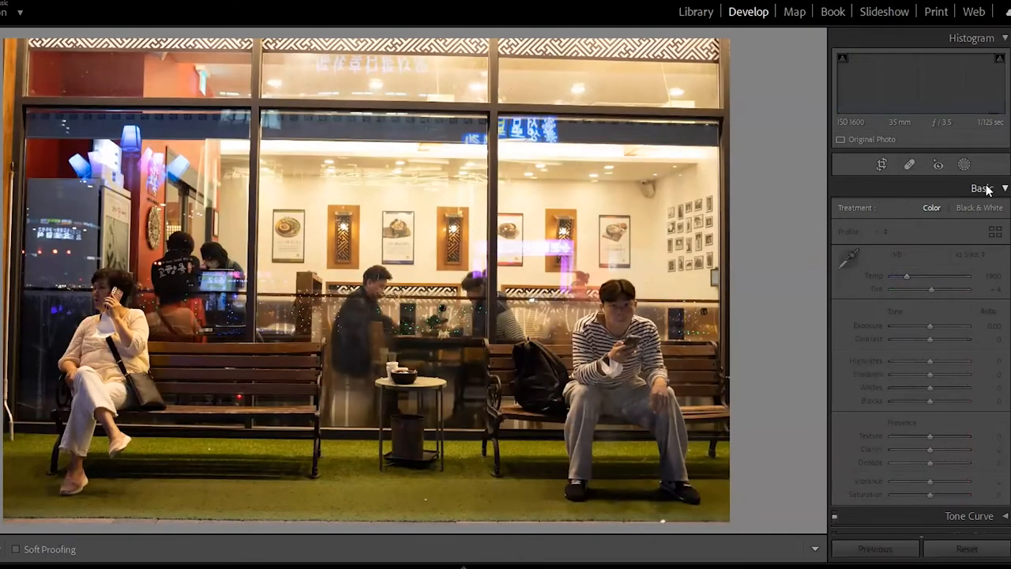
key(Right)
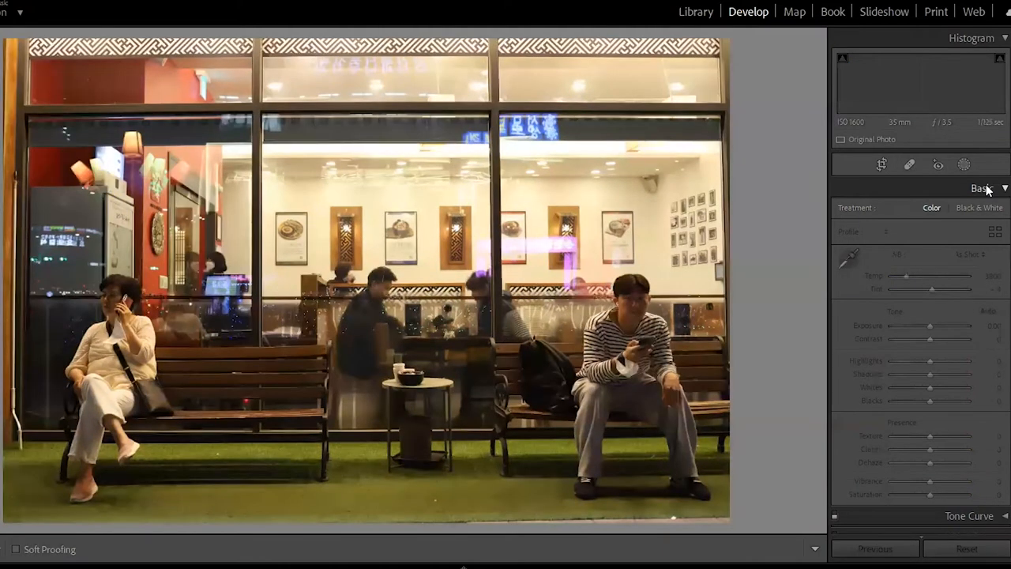
key(Right)
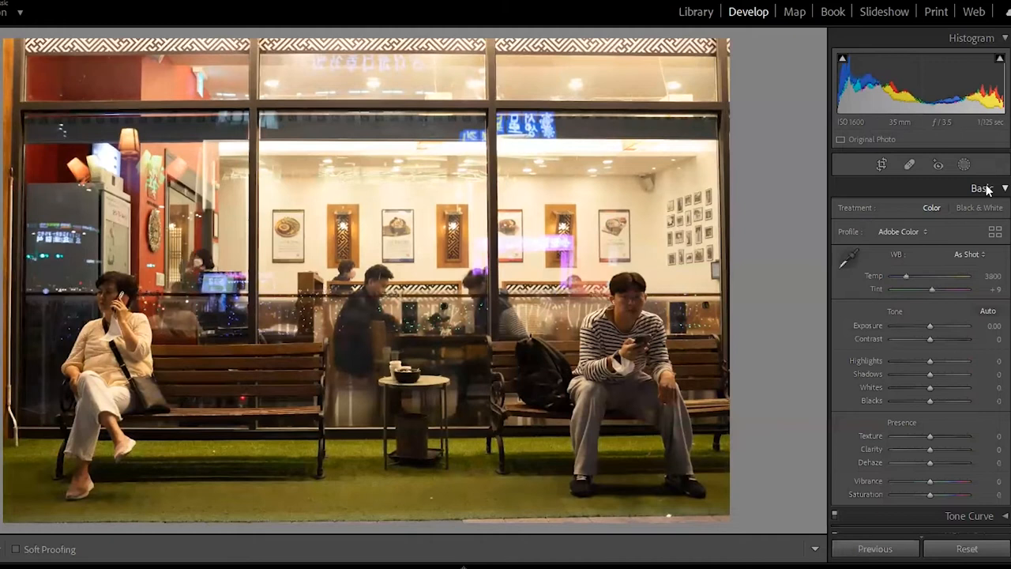
key(Right)
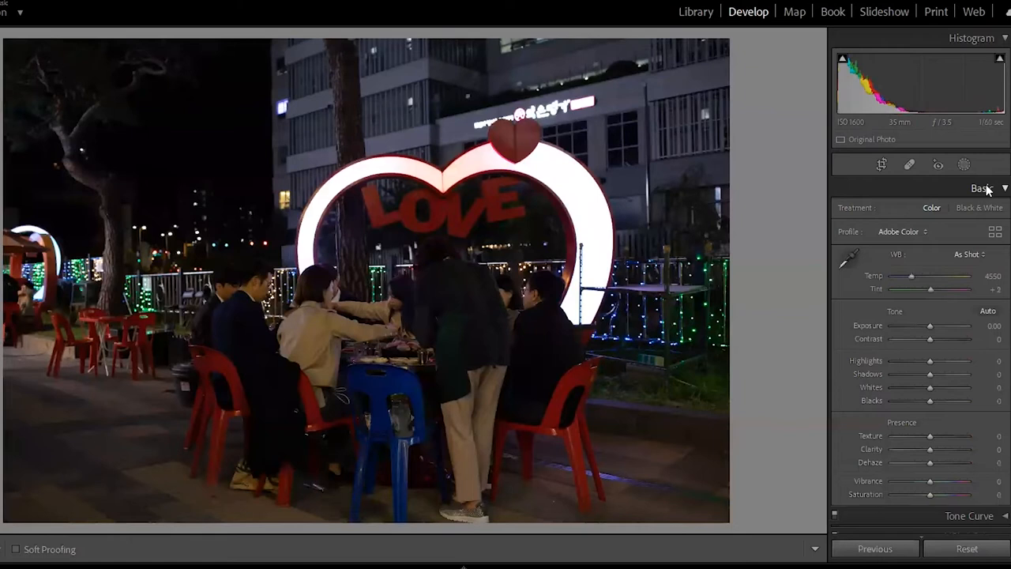
- Recheck the café bench shot, then move through the LOVE heart frames to the umbrella terrace photos
key(Left)
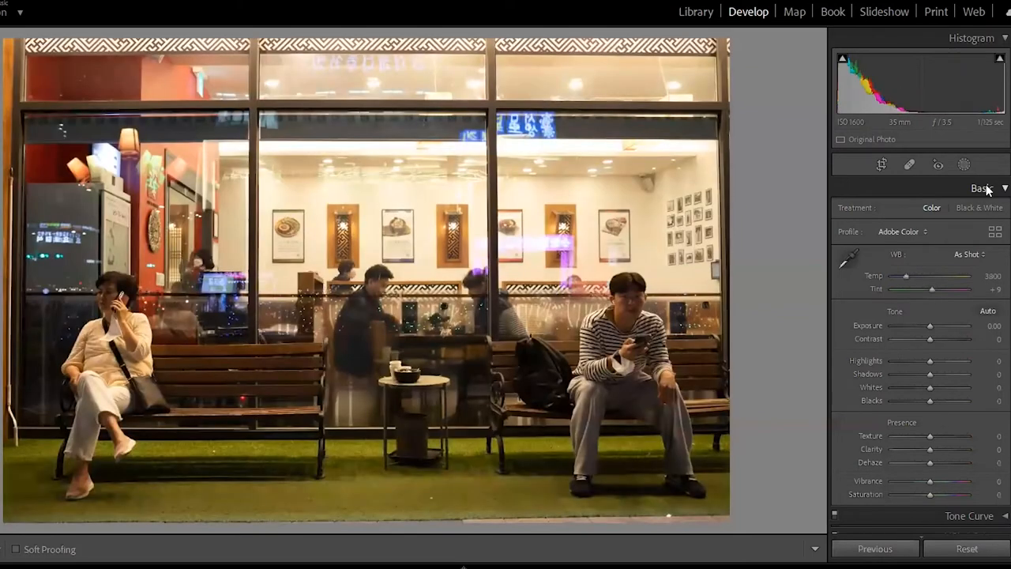
key(Right)
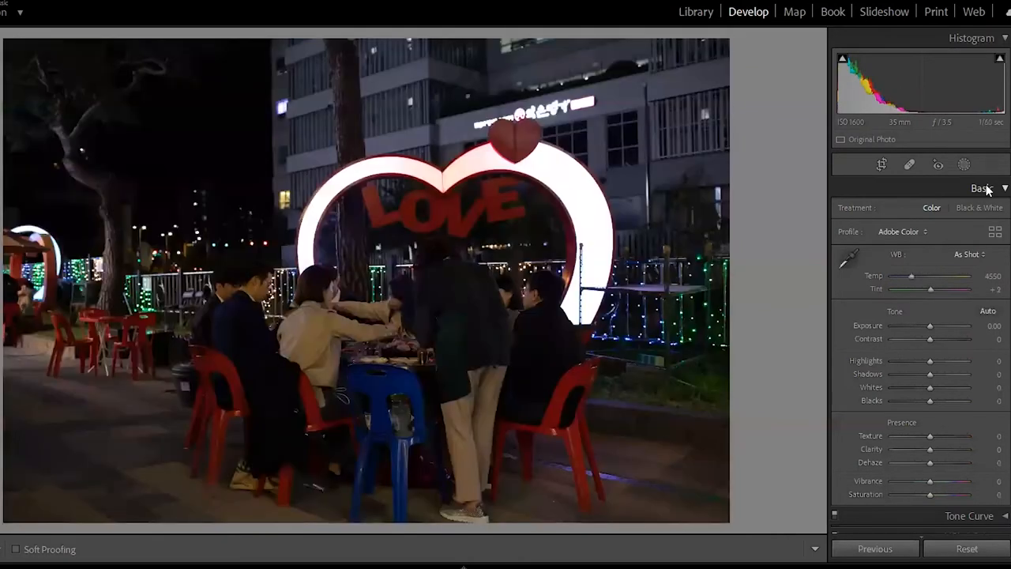
key(Right)
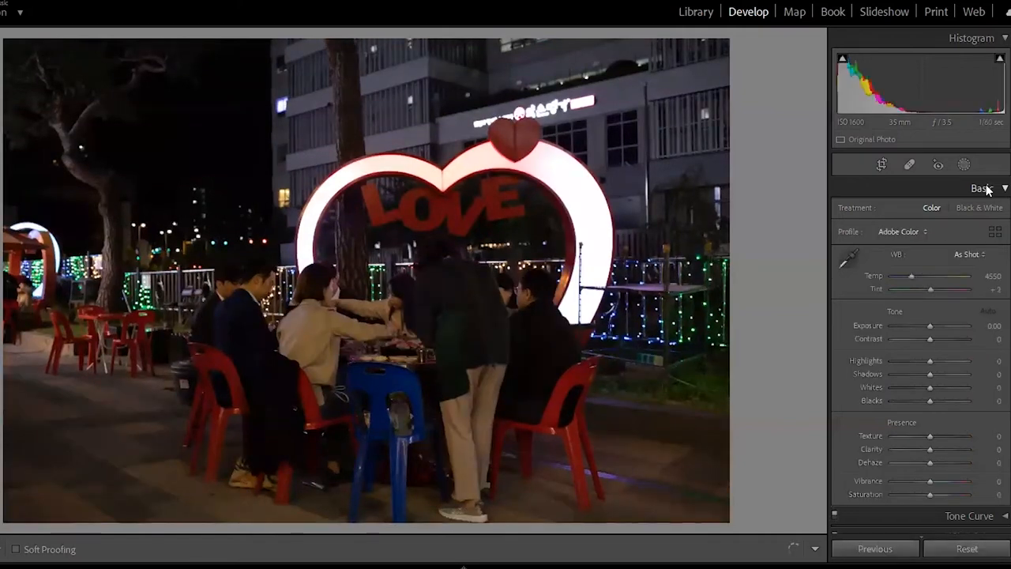
key(Right)
key(Right)
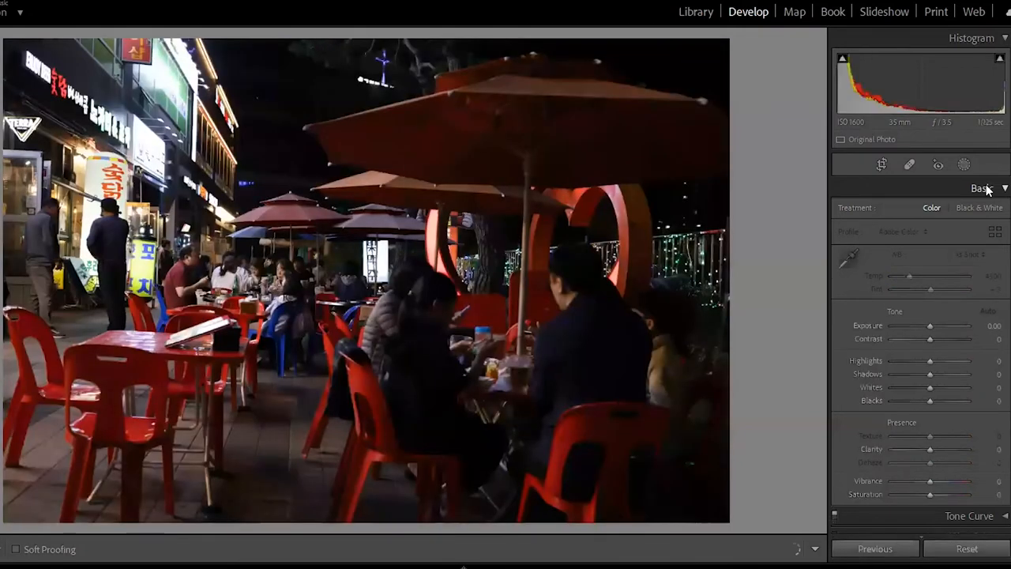
key(Right)
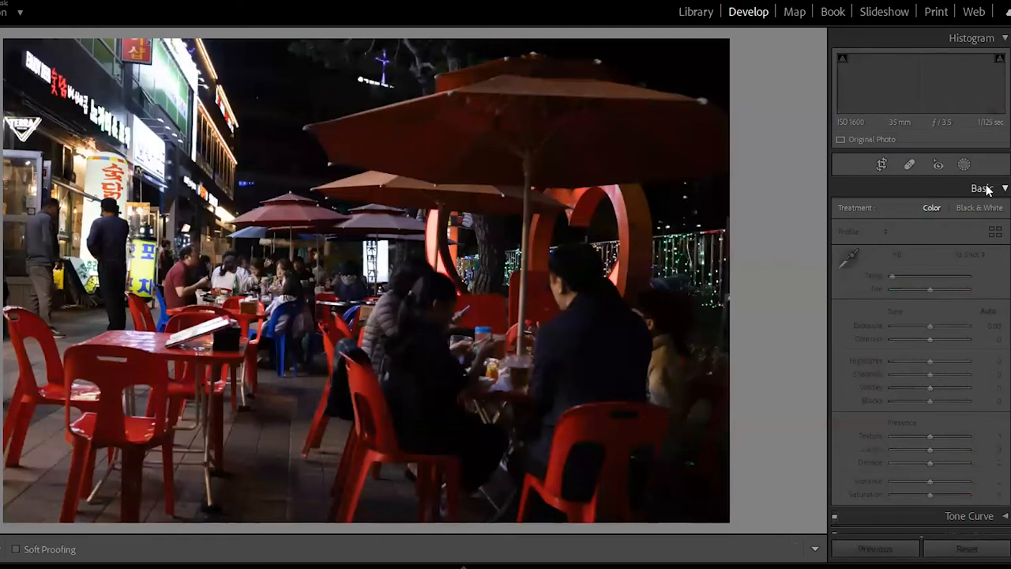
key(Right)
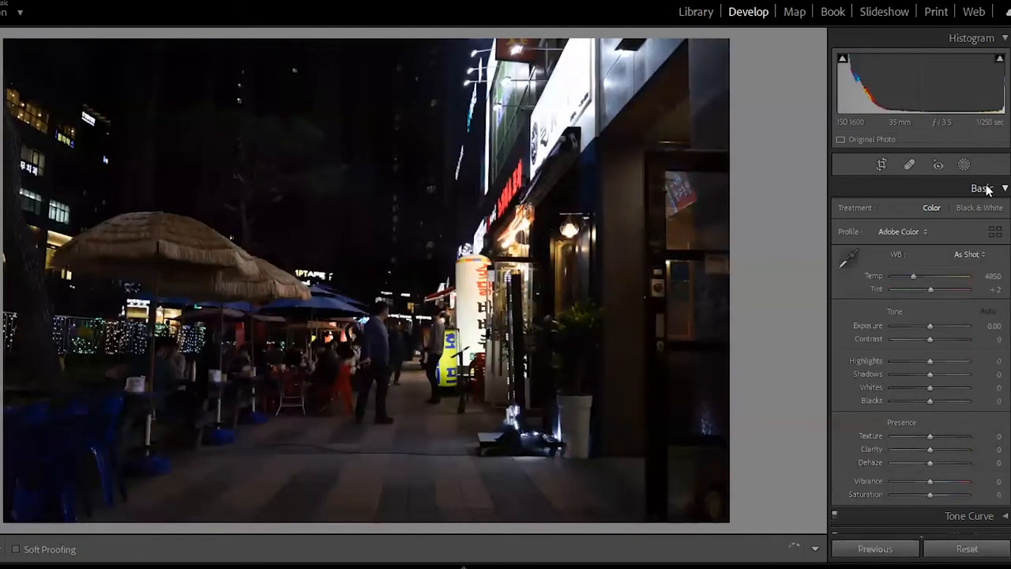
- Skip ahead through the sidewalk street frames to the Korean eatery interior with staff at the counter
key(Right)
key(Right)
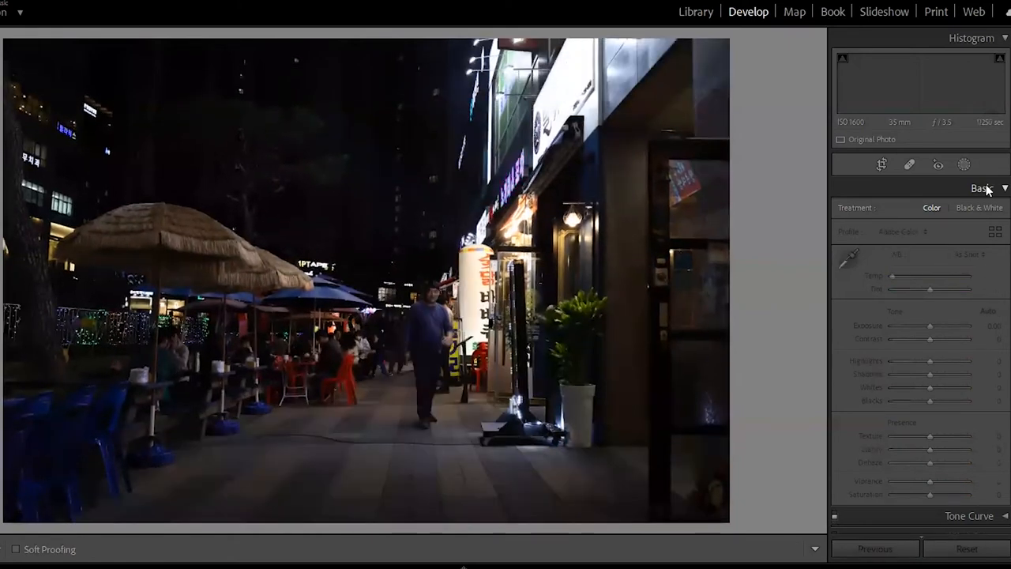
key(Right)
key(Right)
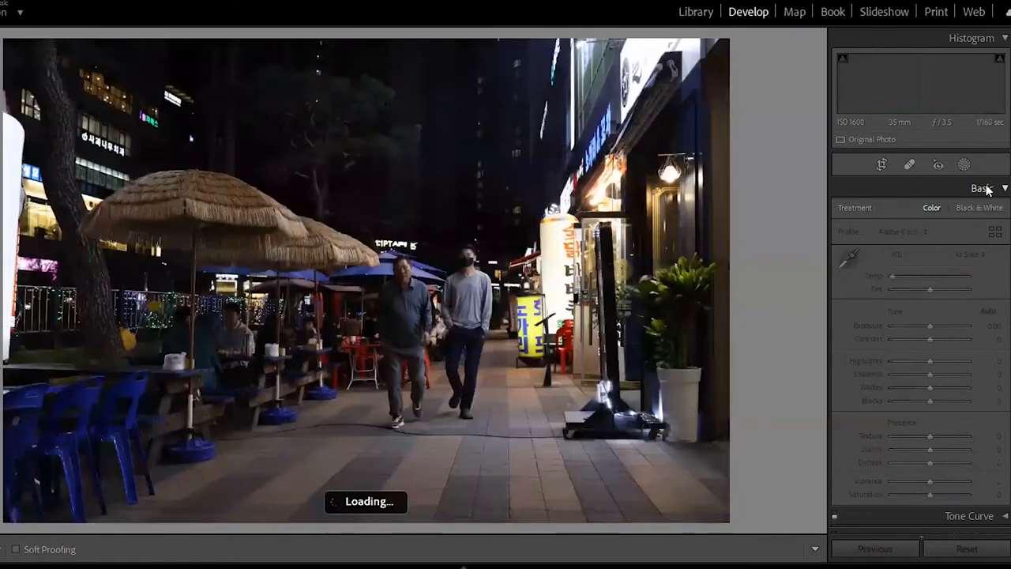
key(Right)
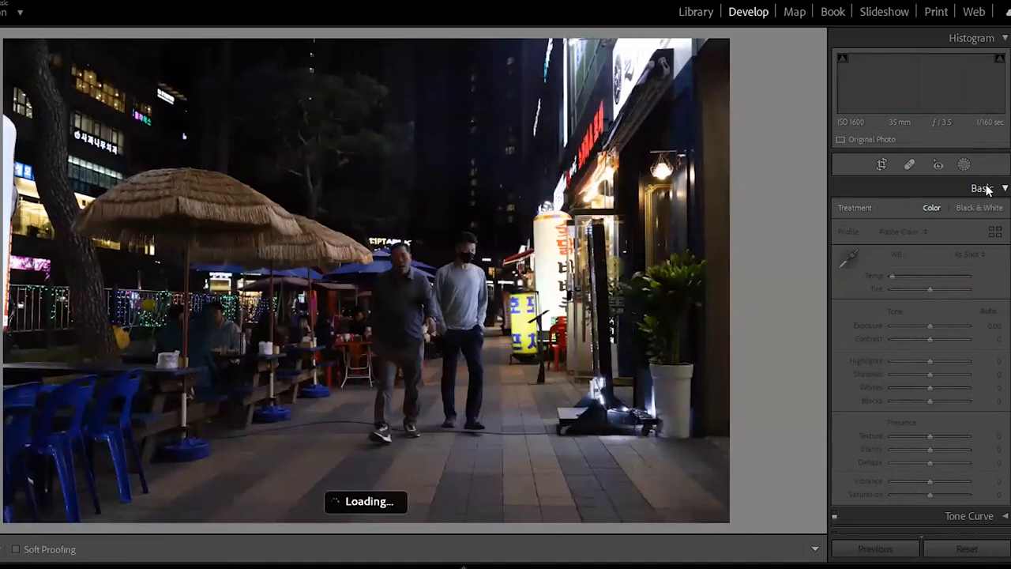
key(Right)
key(Right)
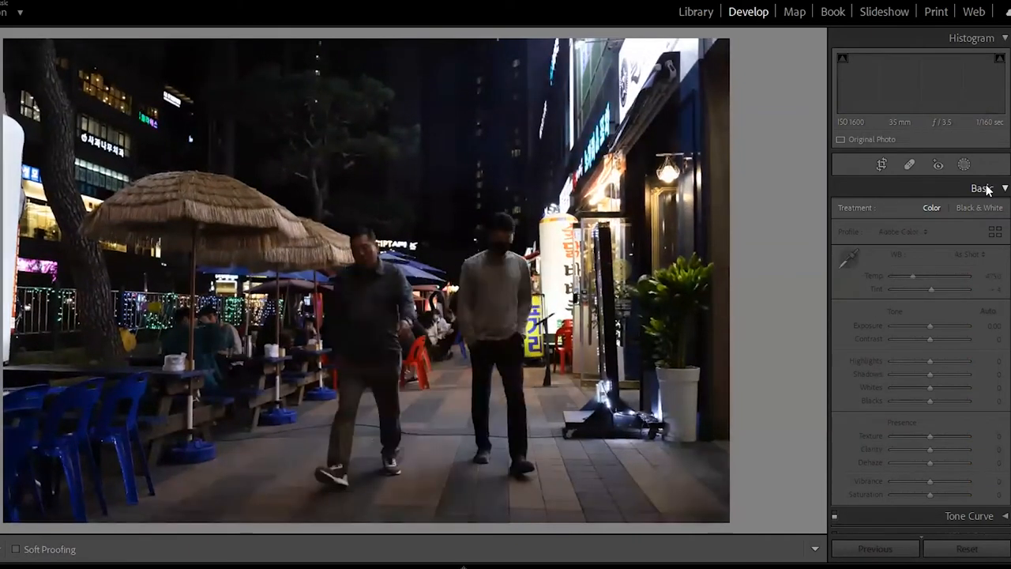
key(Right)
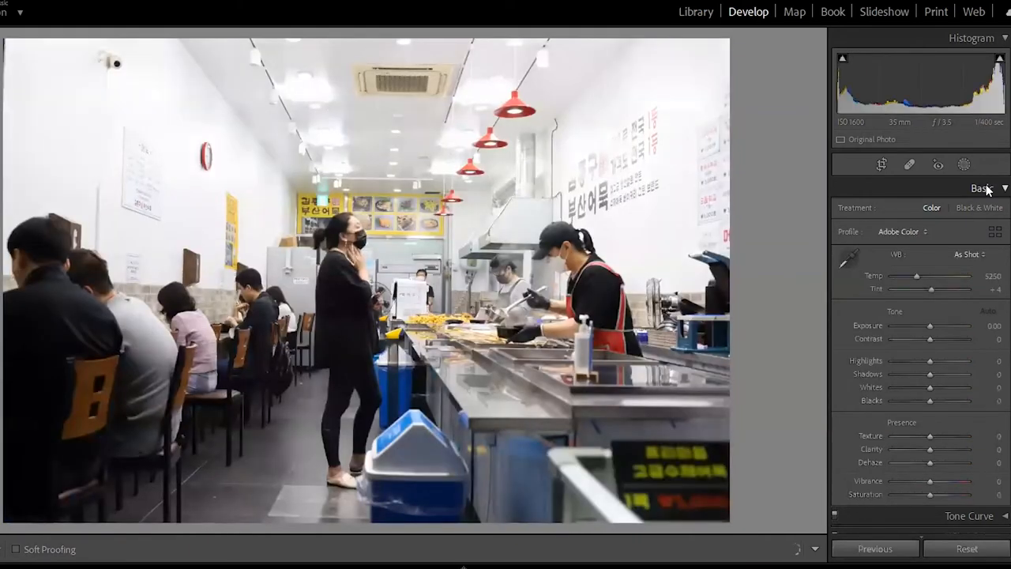
- Advance through the restaurant interior burst shots
key(Right)
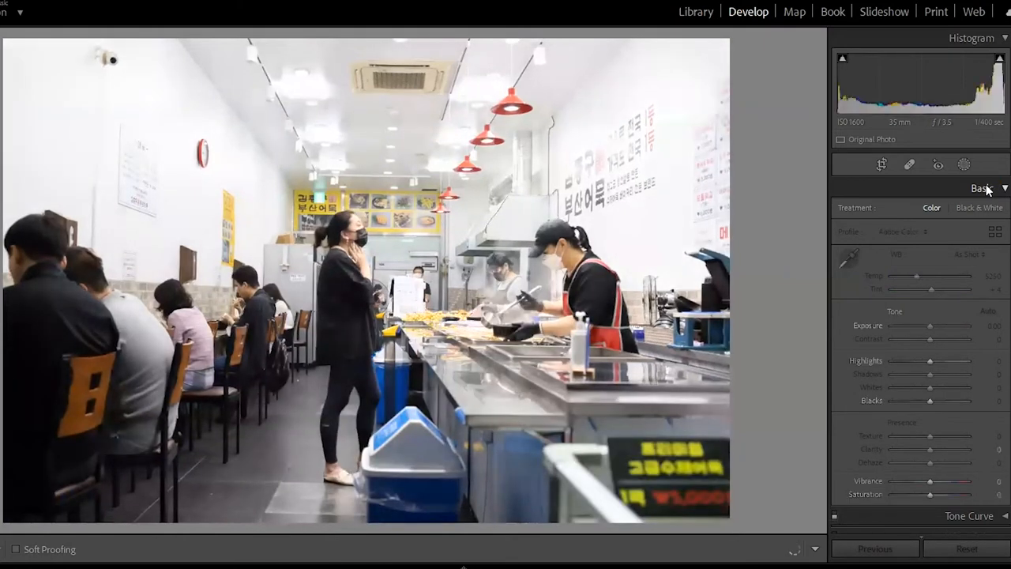
key(Right)
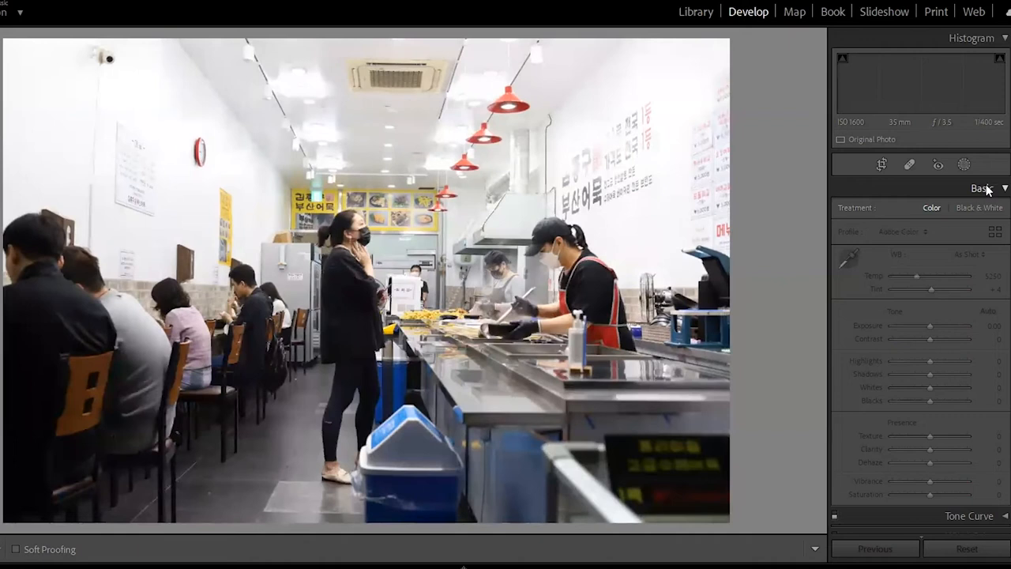
key(Right)
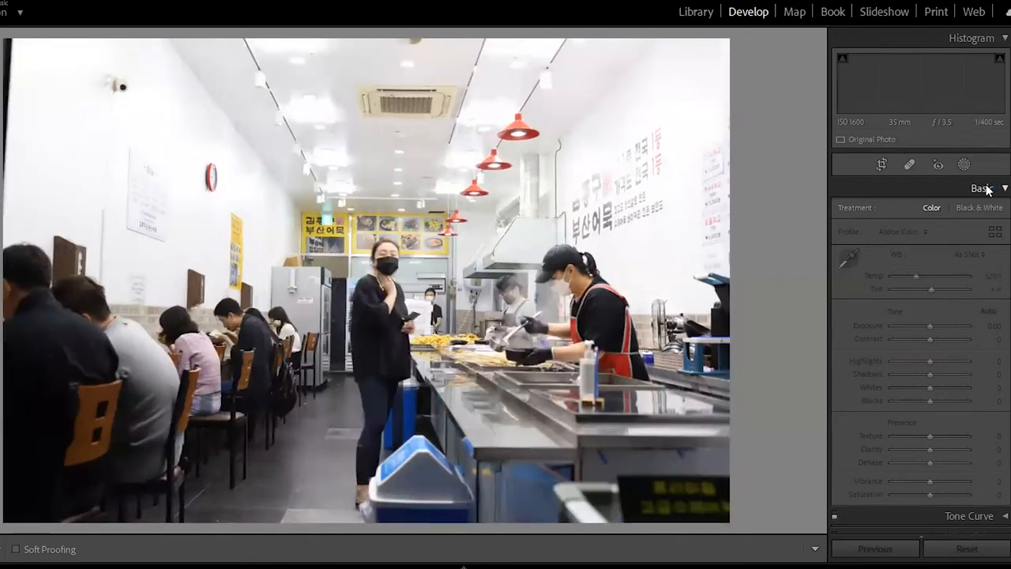
key(Right)
key(Right)
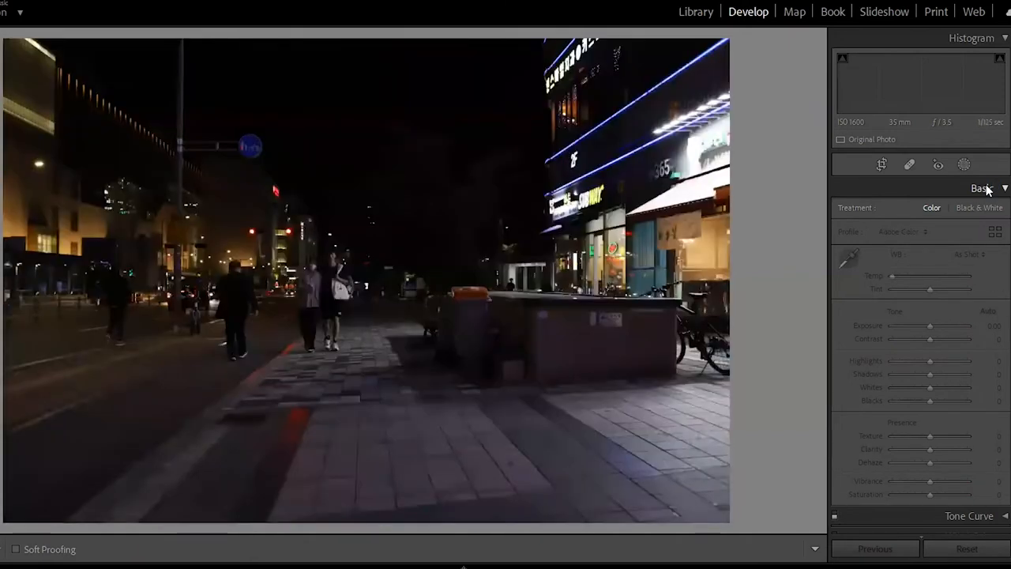
- Step back through the restaurant burst to compare the earlier shots
key(Left)
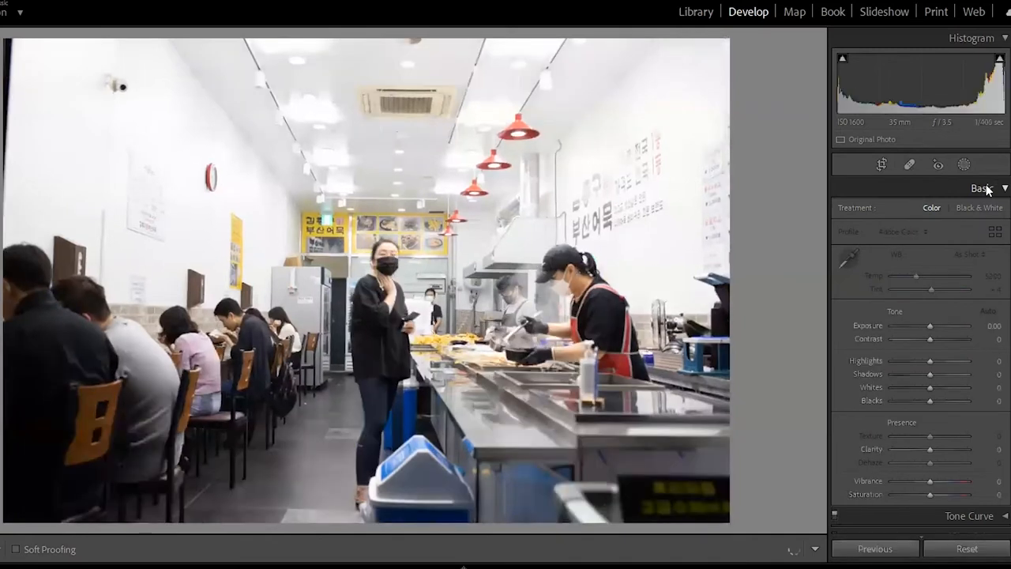
key(Left)
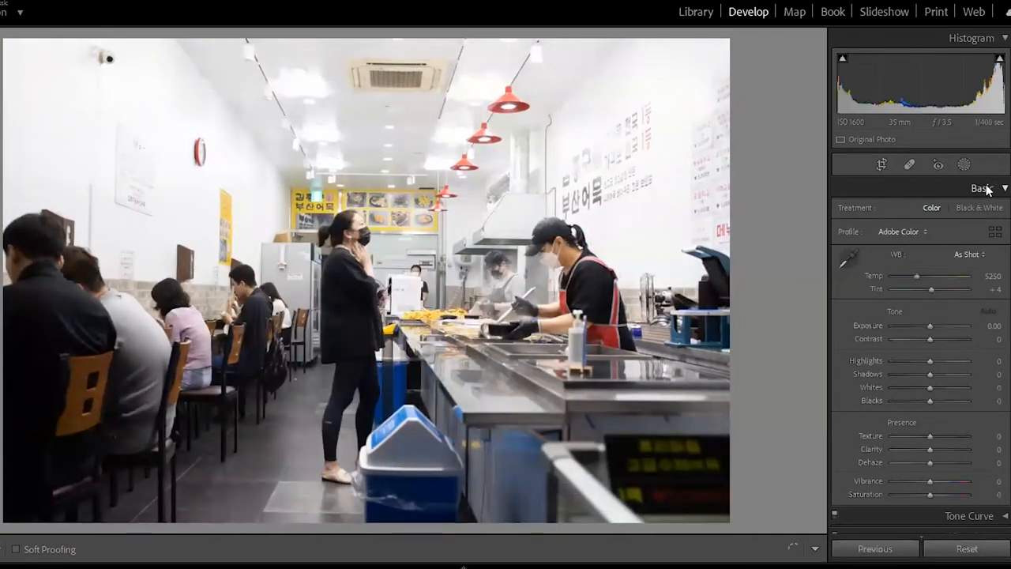
key(Left)
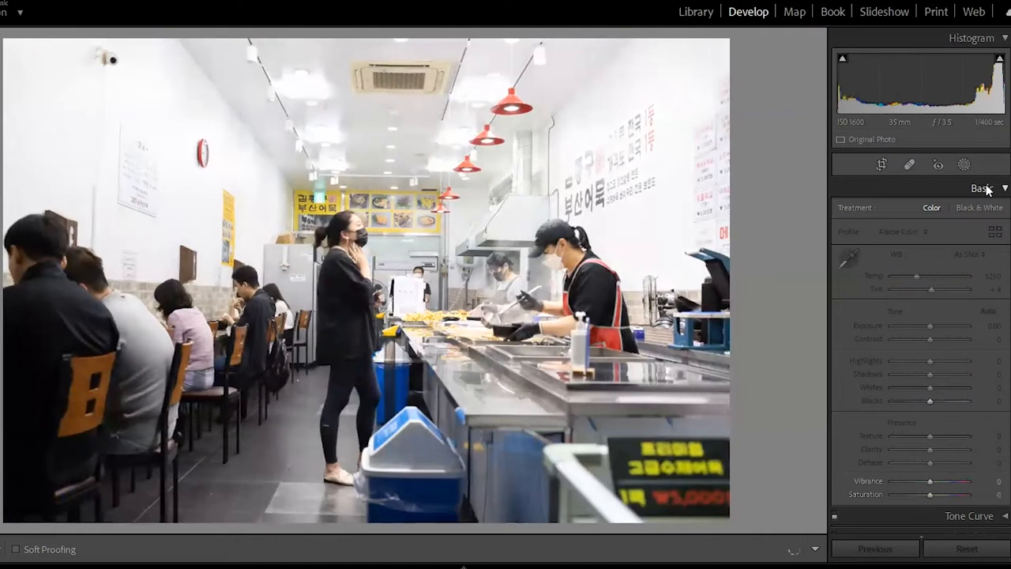
key(Left)
key(Left)
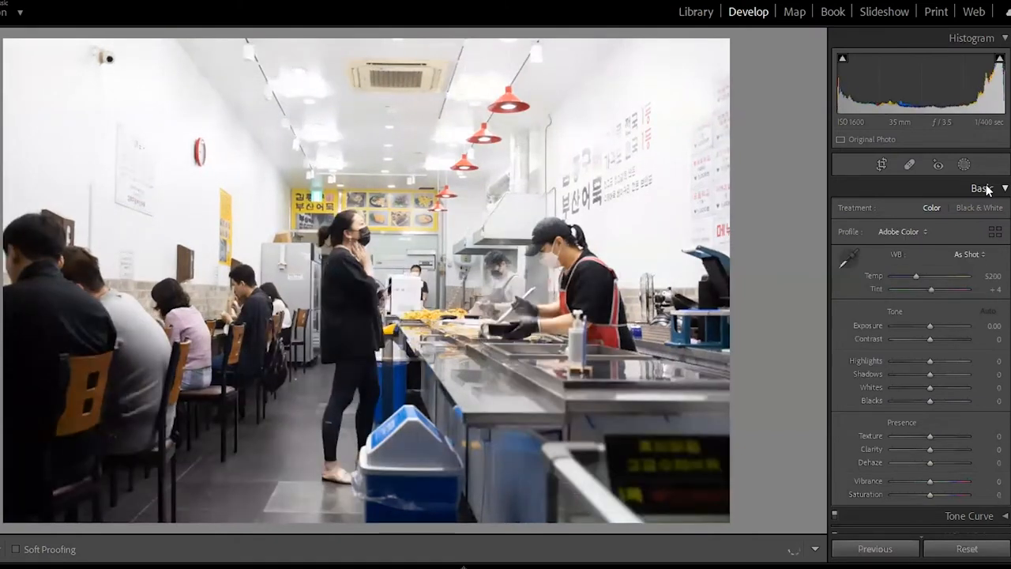
key(Left)
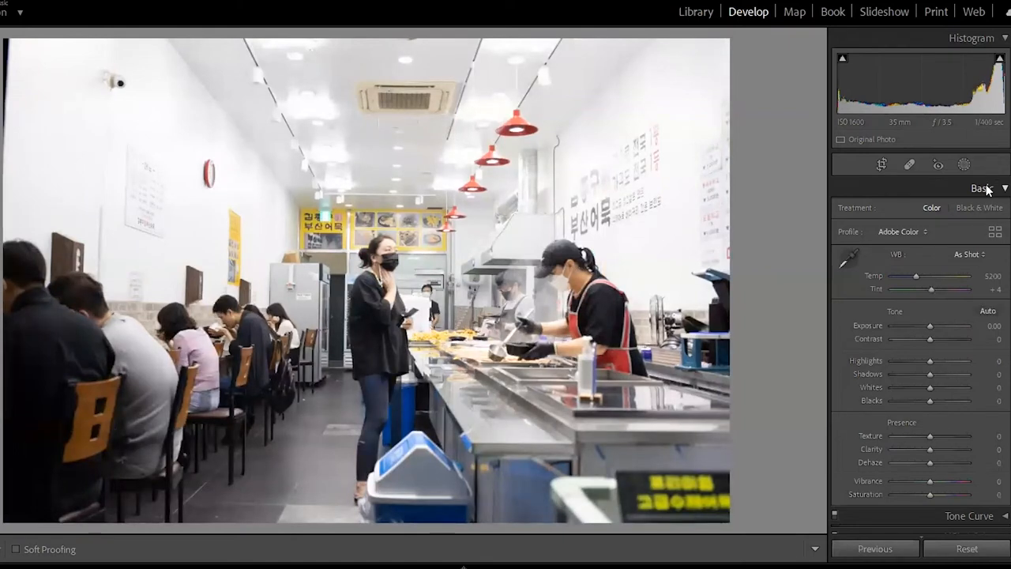
key(Left)
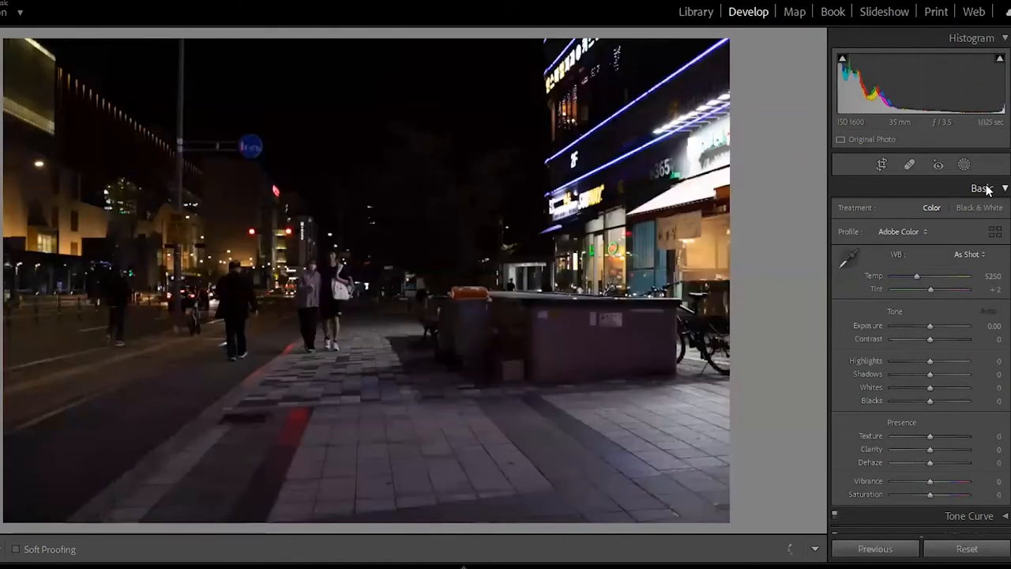
- Return to the restaurant interior, then move on to the neon-lit night street photo with the walking couple
key(Right)
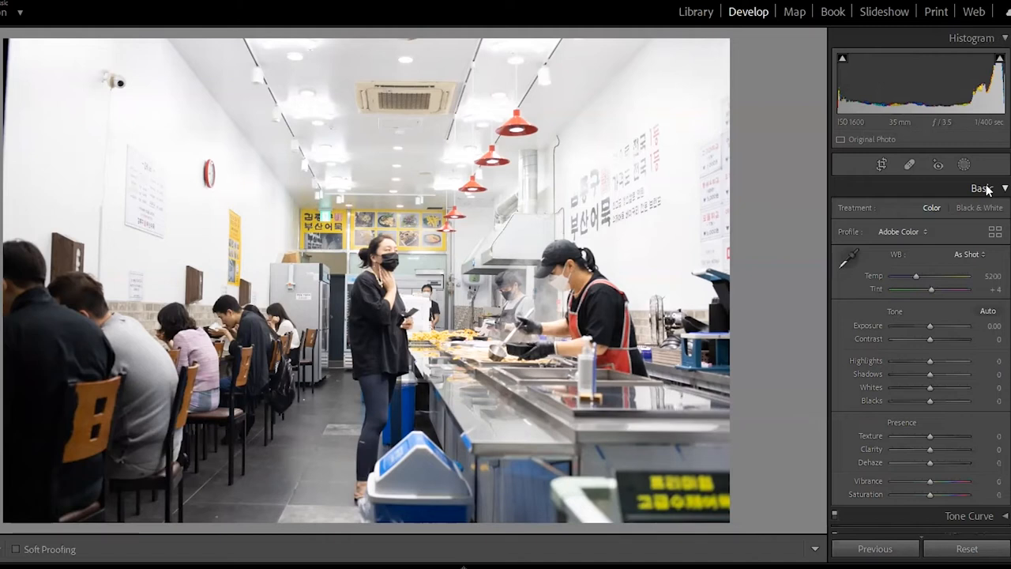
key(Right)
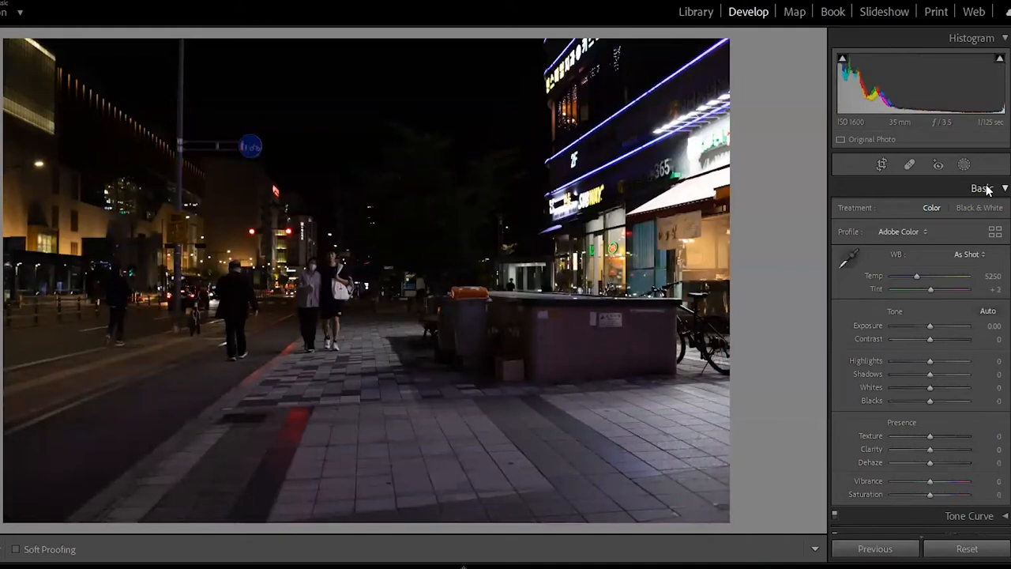
key(Right)
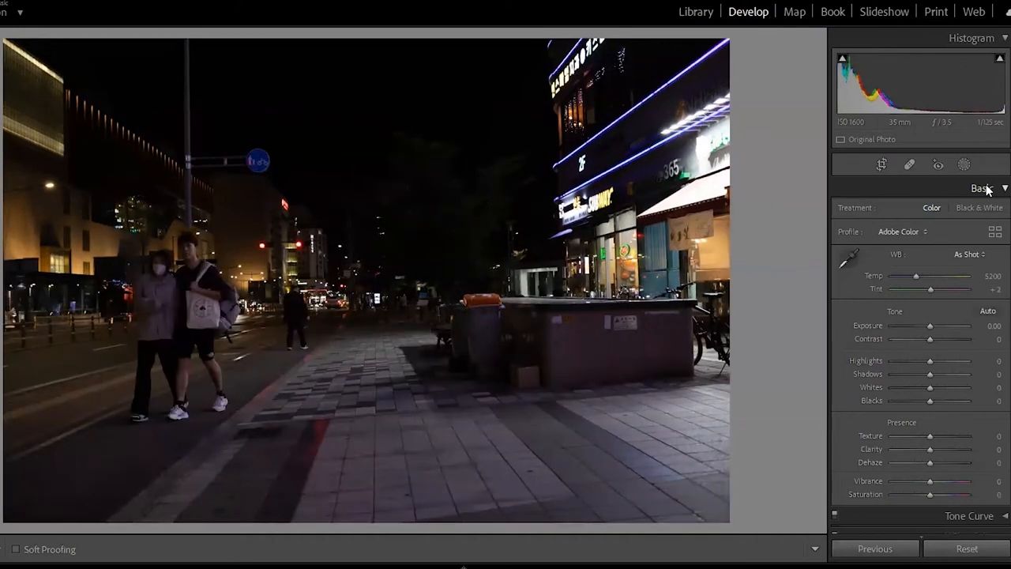
- Inspect the man's face and the walking couple at 1:1 across several street frames, fitting back each time
click(197, 256)
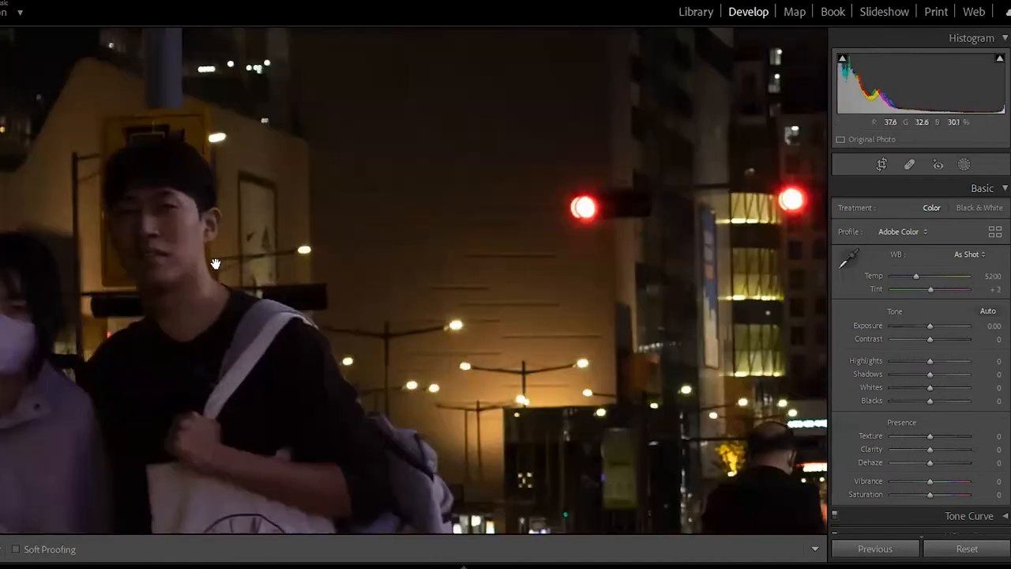
click(227, 269)
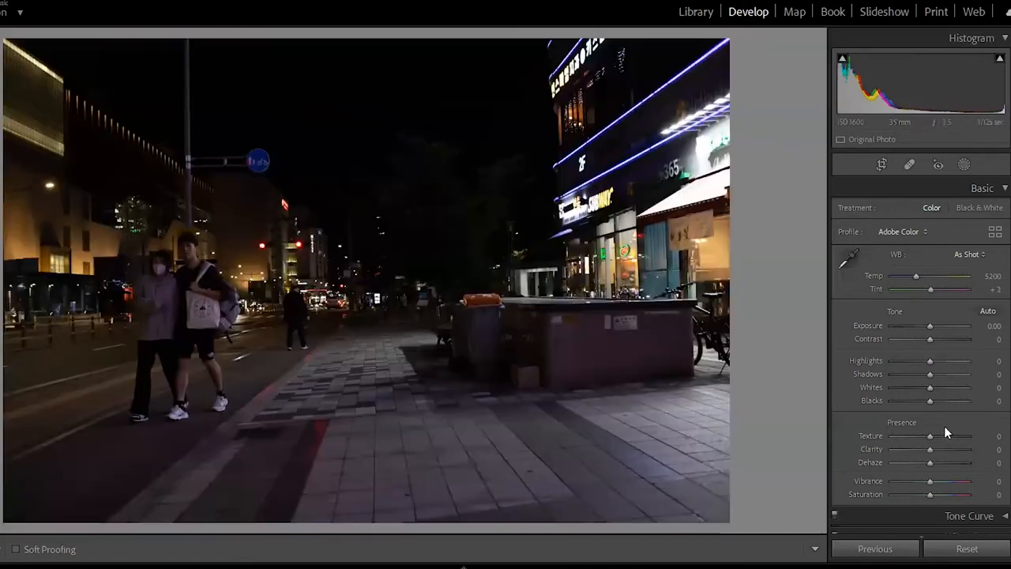
key(Right)
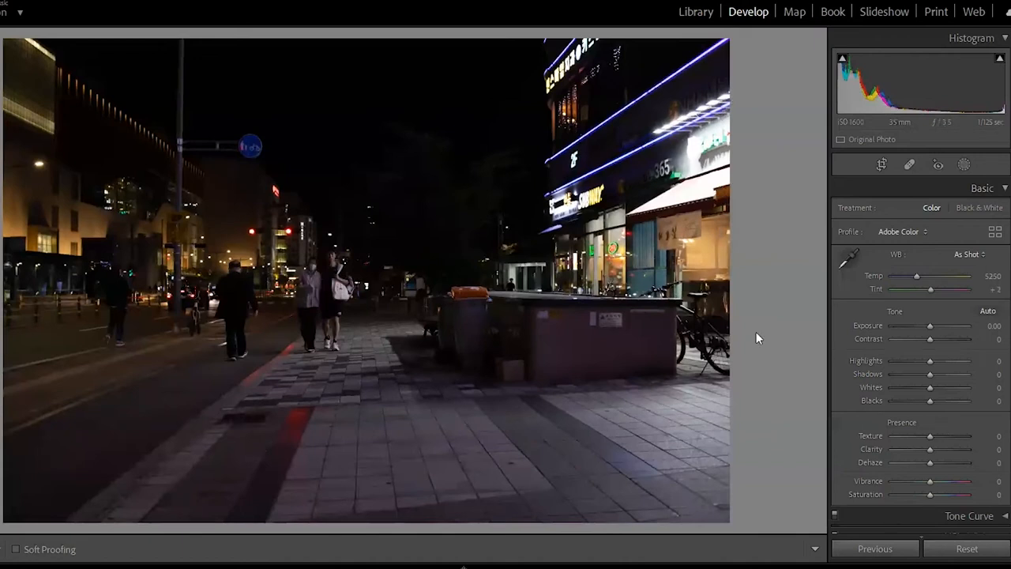
click(312, 275)
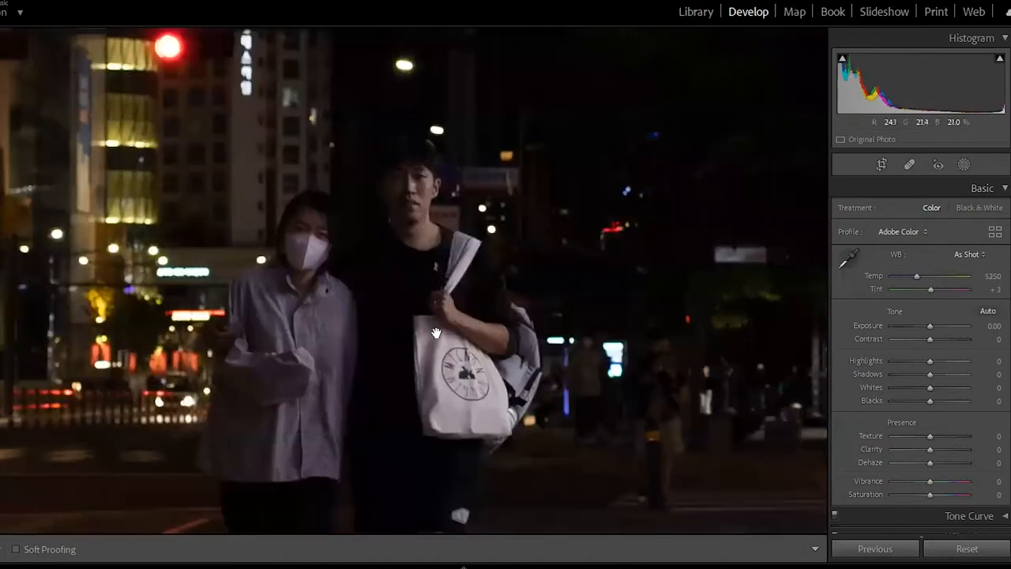
click(742, 287)
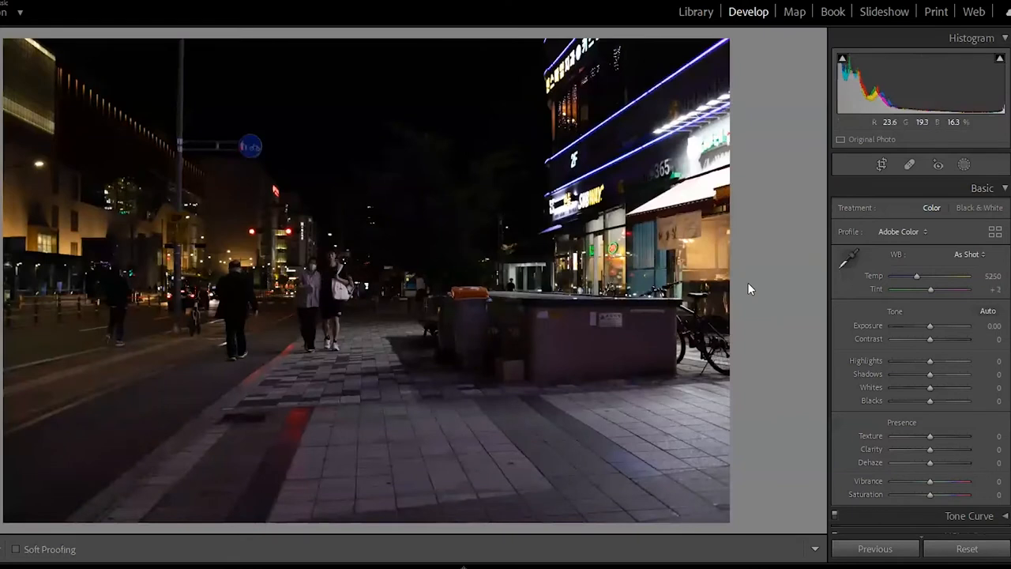
key(Left)
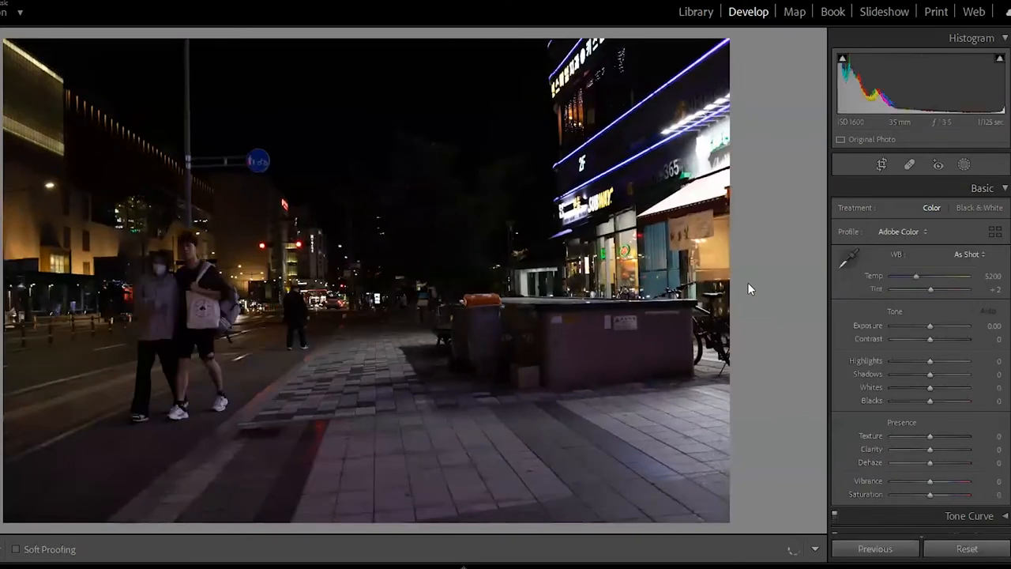
key(Left)
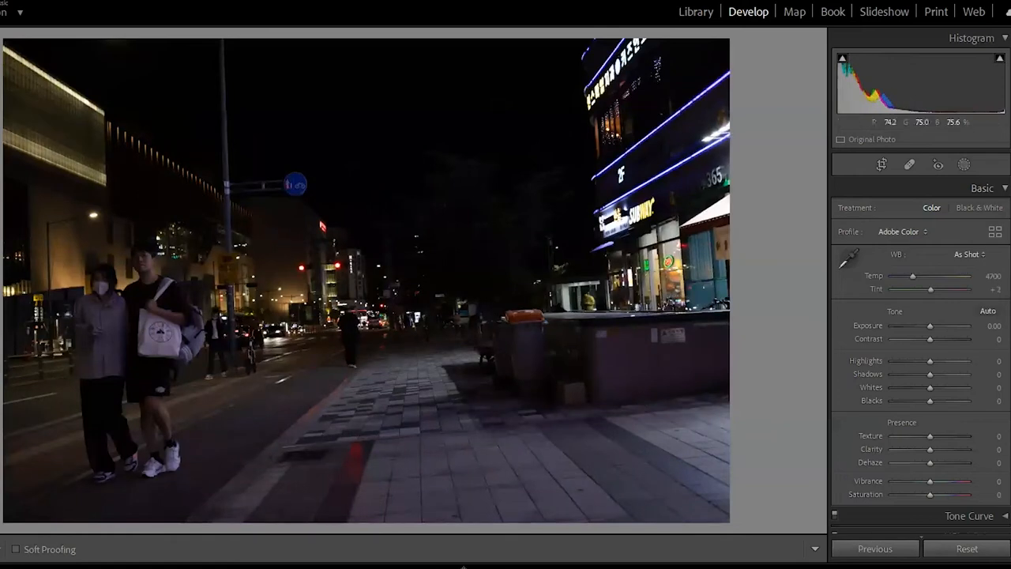
- Zoom on the couple, pan to the signpost, fit, then advance to the street-stall kitchen photo
click(149, 267)
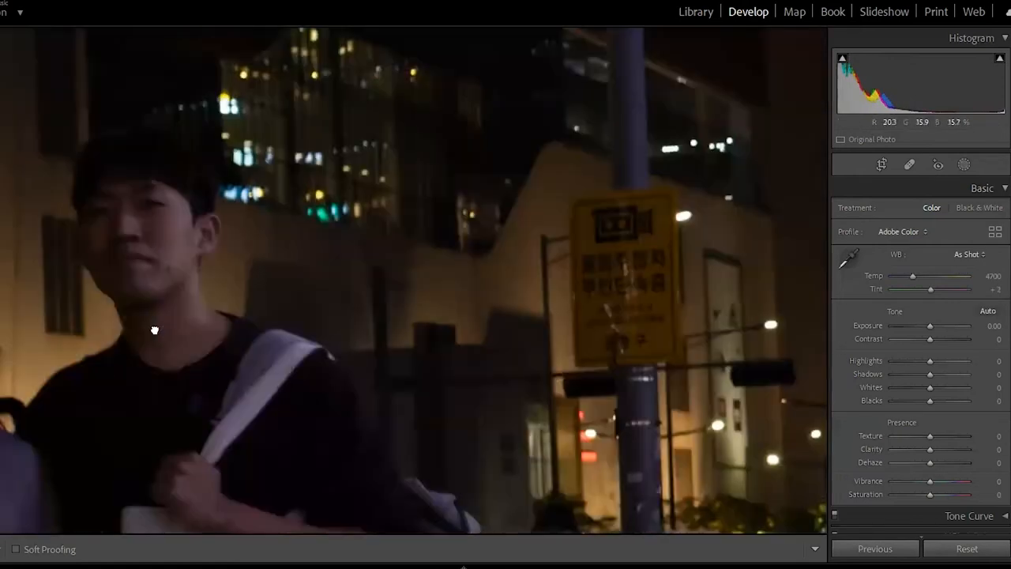
drag(153, 332, 328, 302)
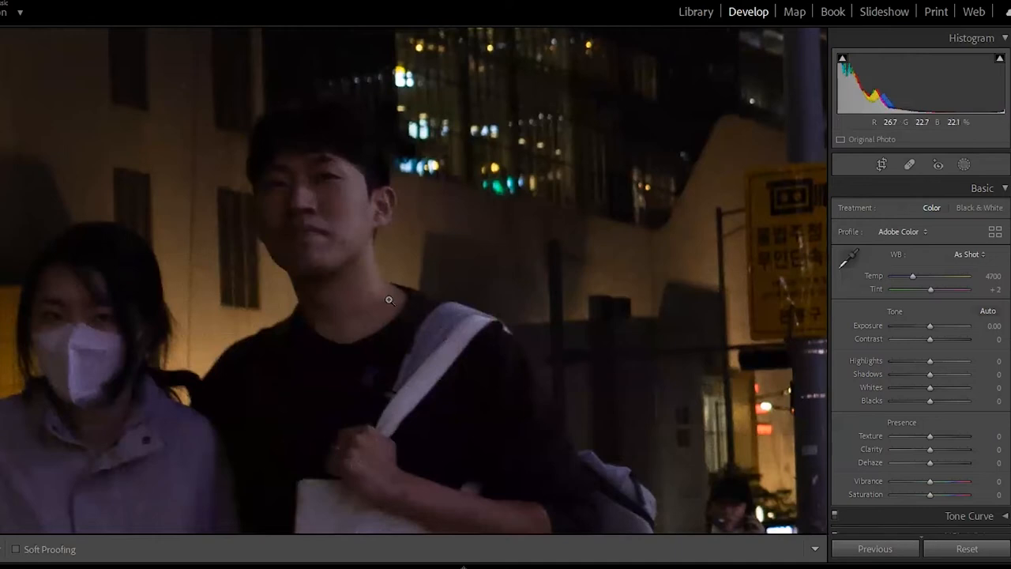
click(388, 297)
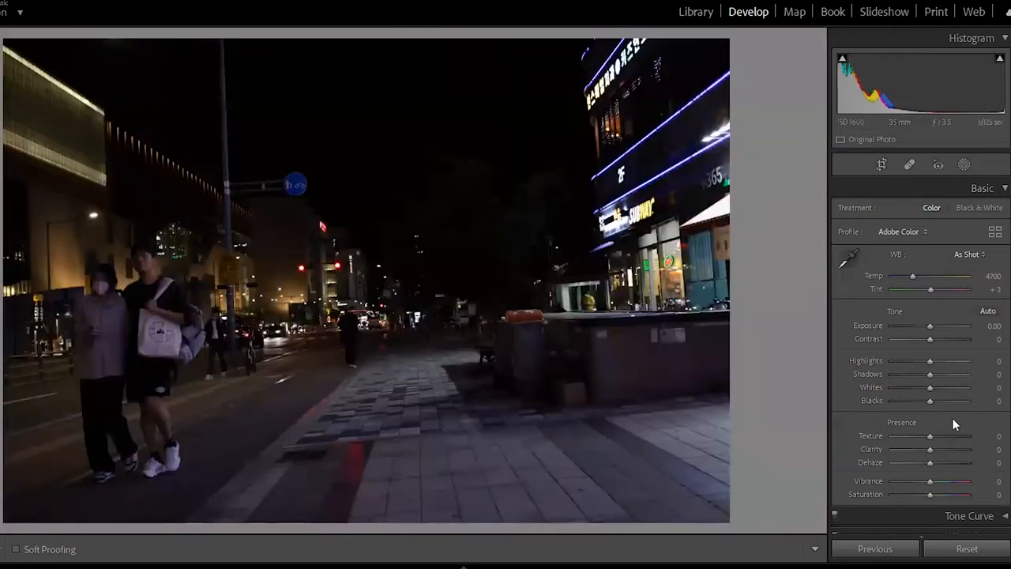
key(Right)
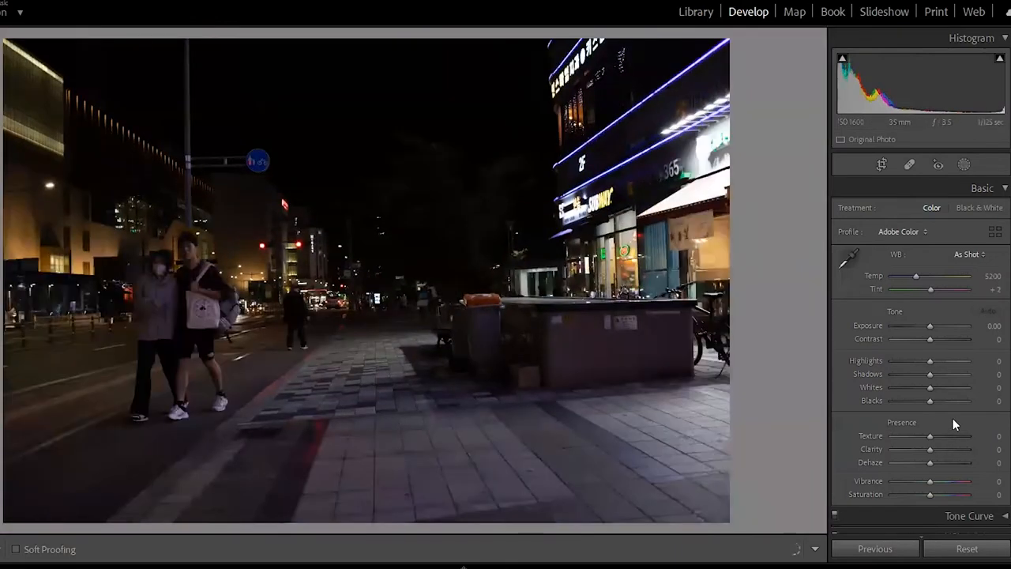
key(Right)
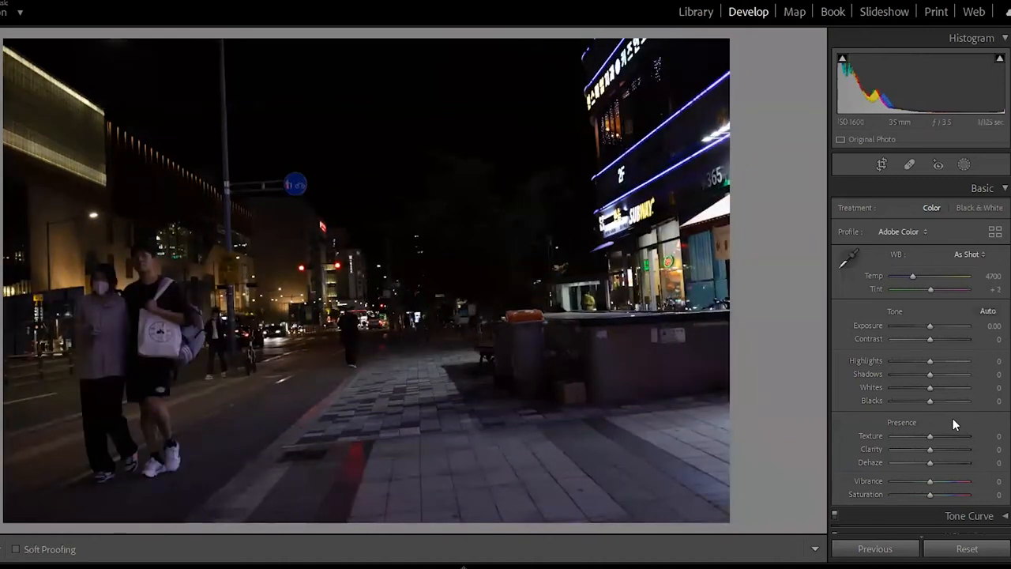
key(Right)
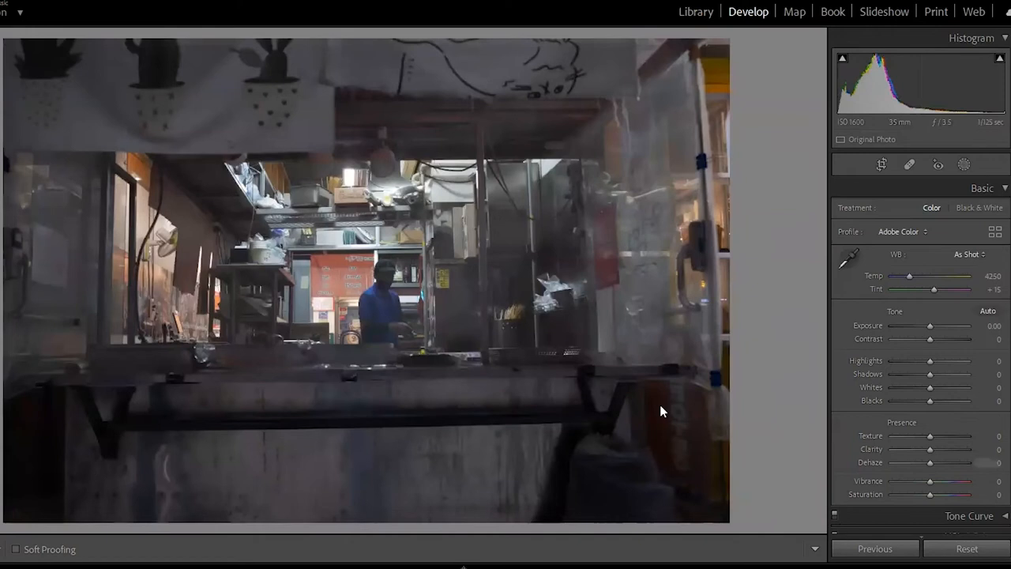
- Zoom in on the man in the kitchen, pan across it, zoom out and view the other kitchen frames
click(380, 282)
drag(455, 427, 600, 332)
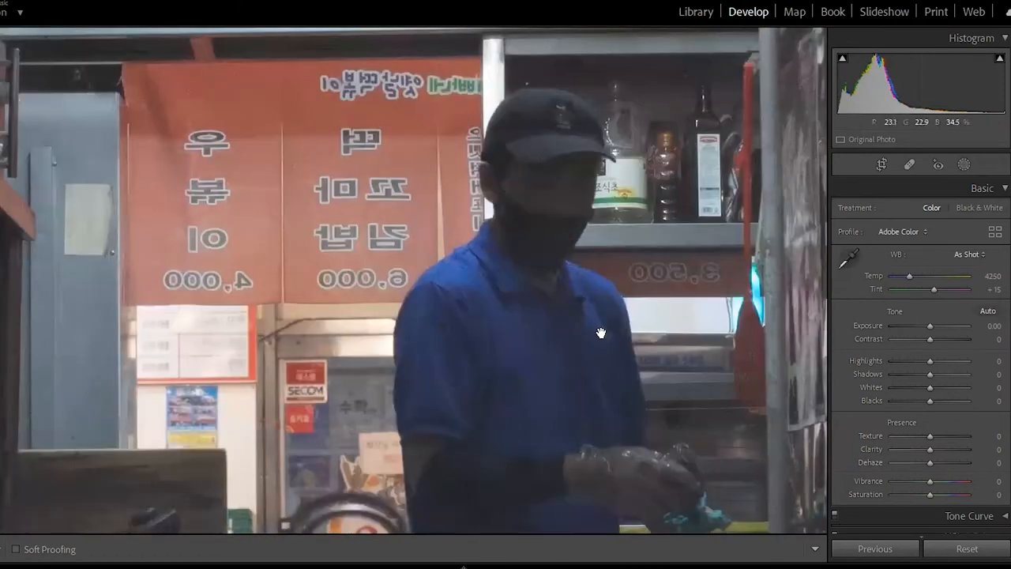
key(ctrl+minus)
key(ctrl+minus)
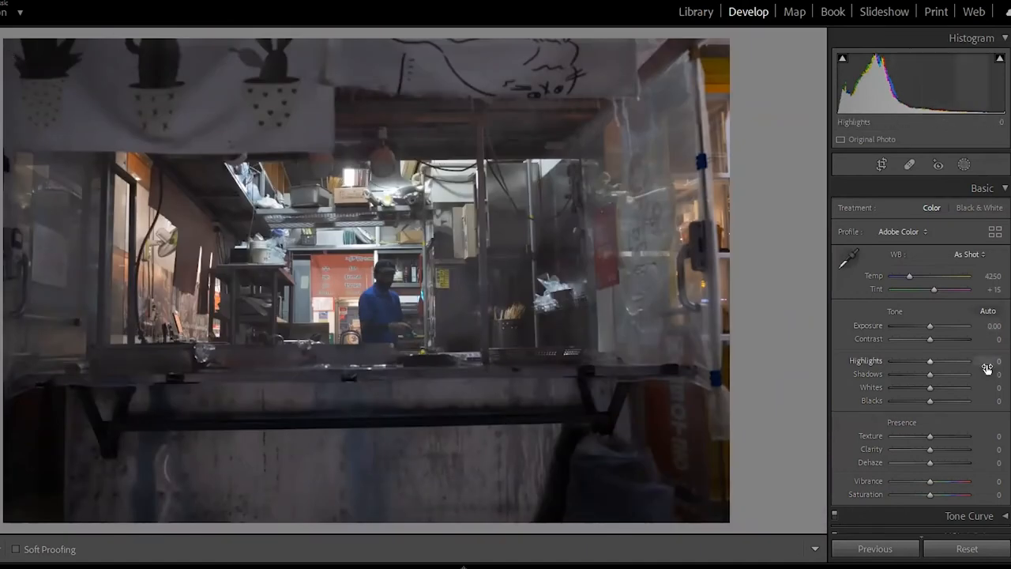
key(Right)
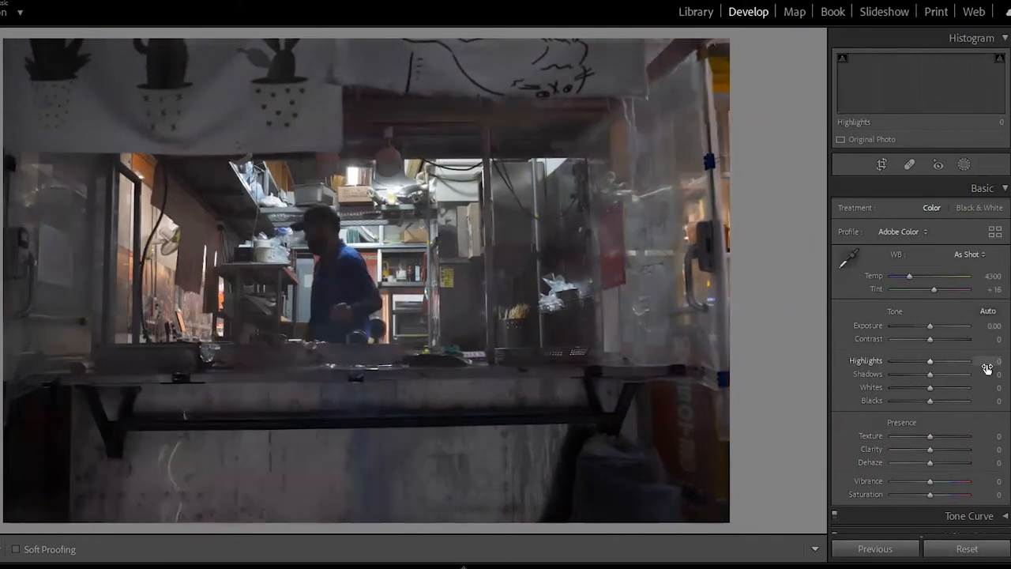
key(Right)
- Advance through the night roadside burst frames to the lit subway entrance photo
key(Right)
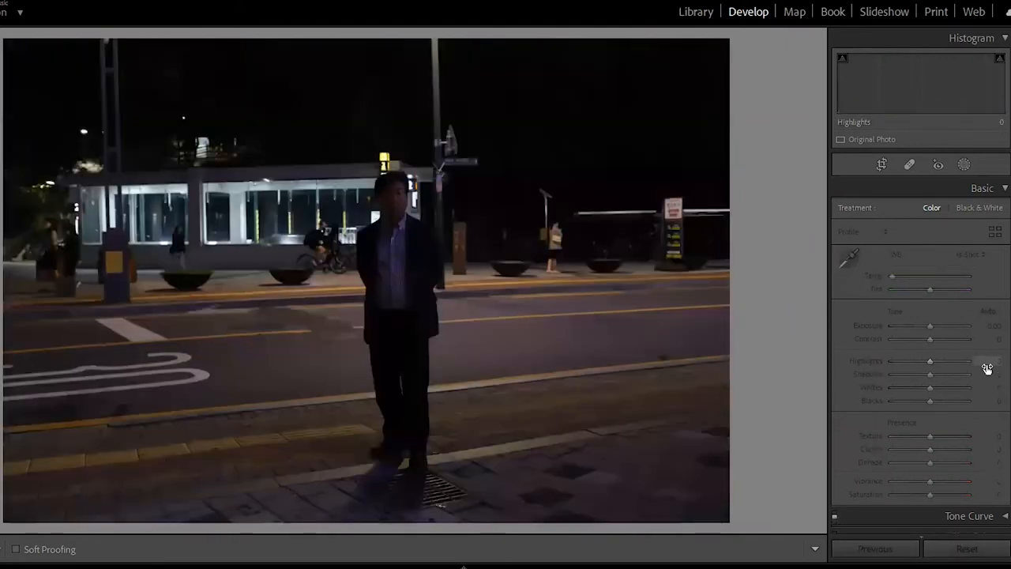
key(Right)
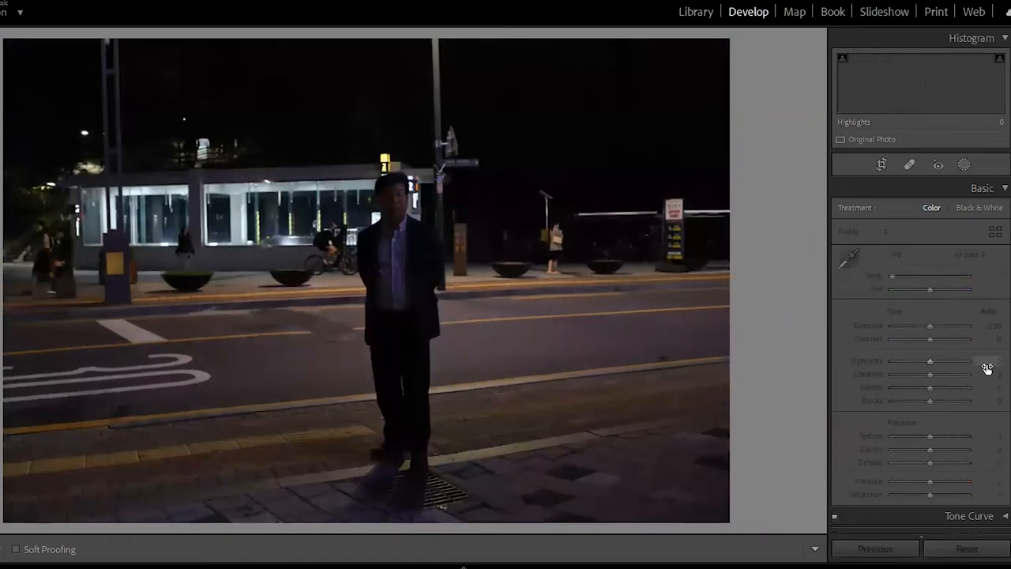
key(Right)
key(Right)
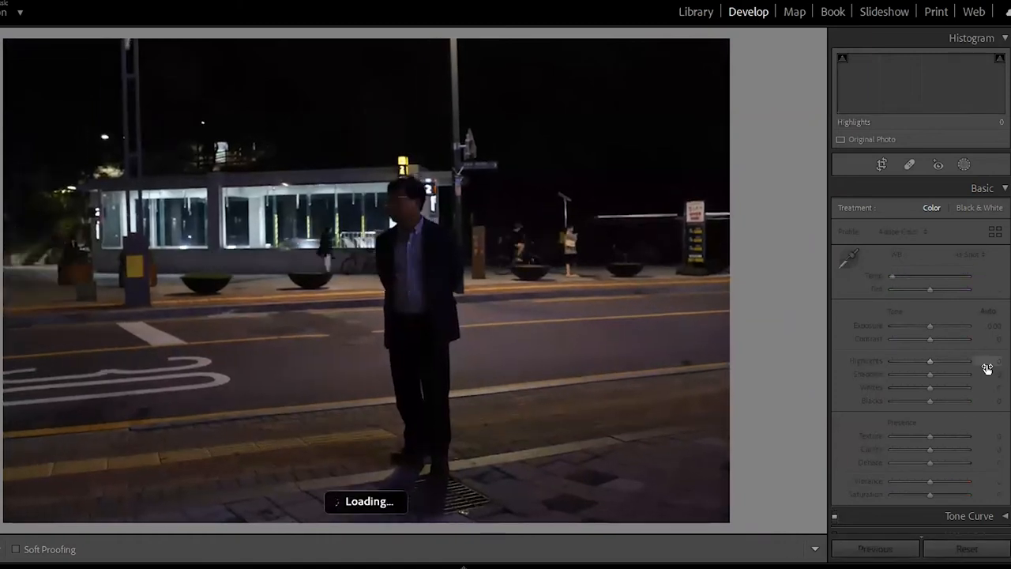
key(Right)
key(Right)
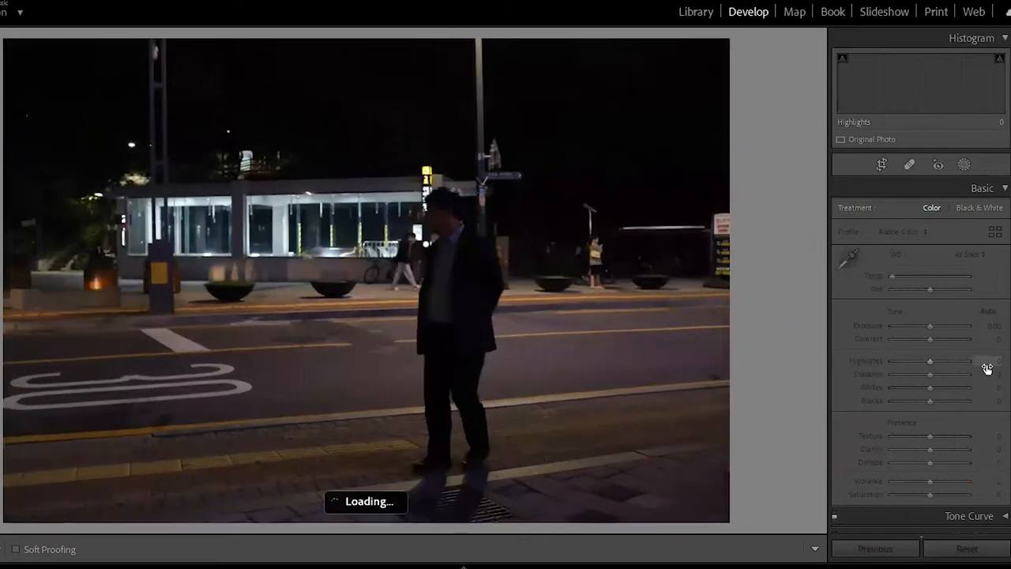
key(Right)
key(Right)
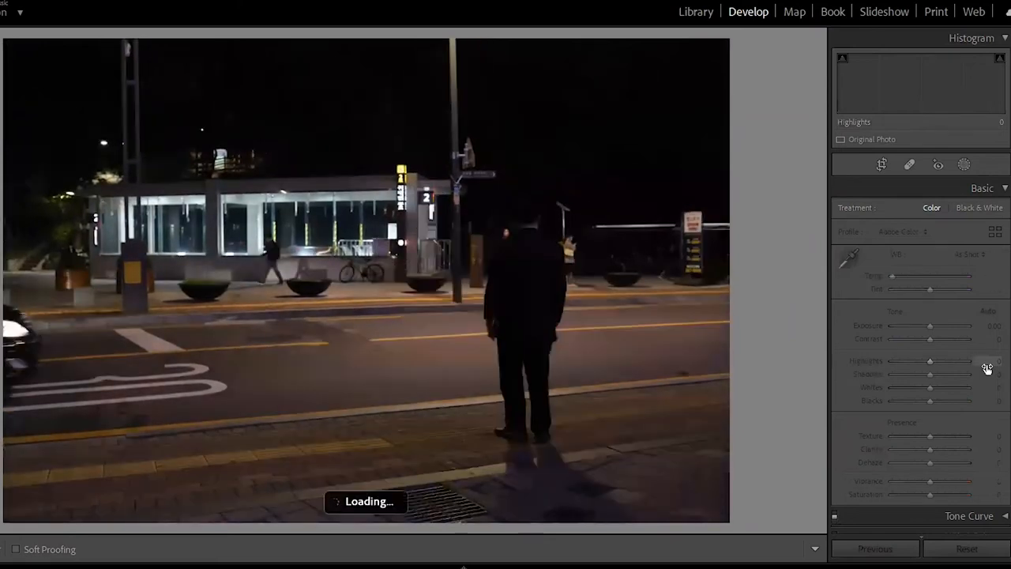
key(Right)
key(Right)
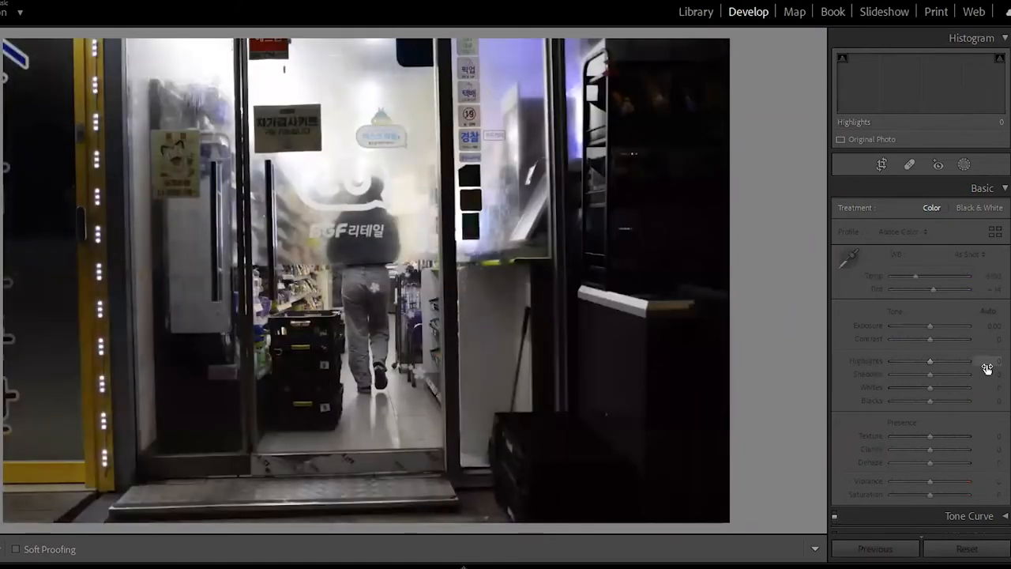
key(Right)
key(Right)
key(Right)
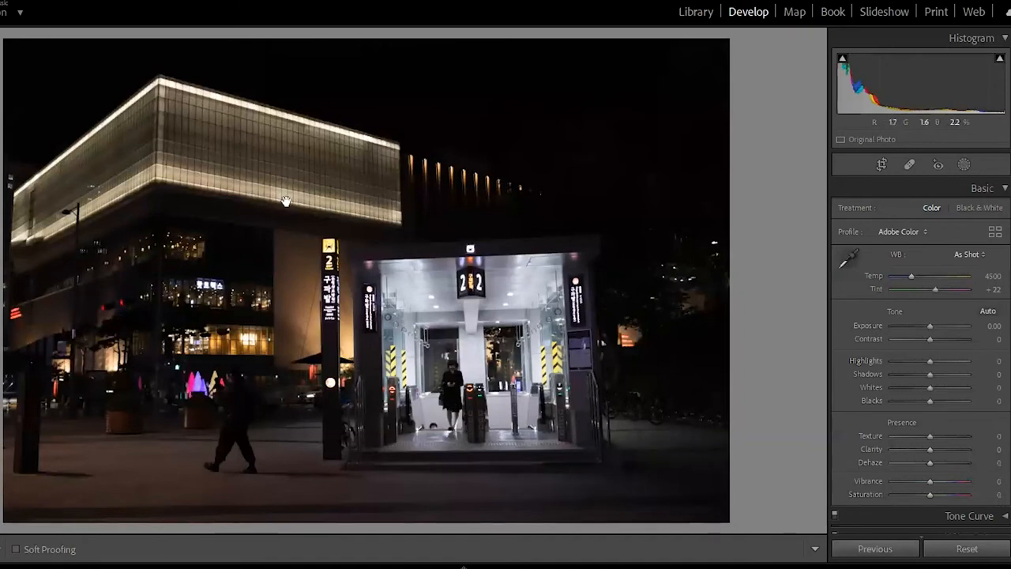
- Zoom 1:1 on the subway entrance signs, fit back, and step into the first burst frames of the series
click(433, 355)
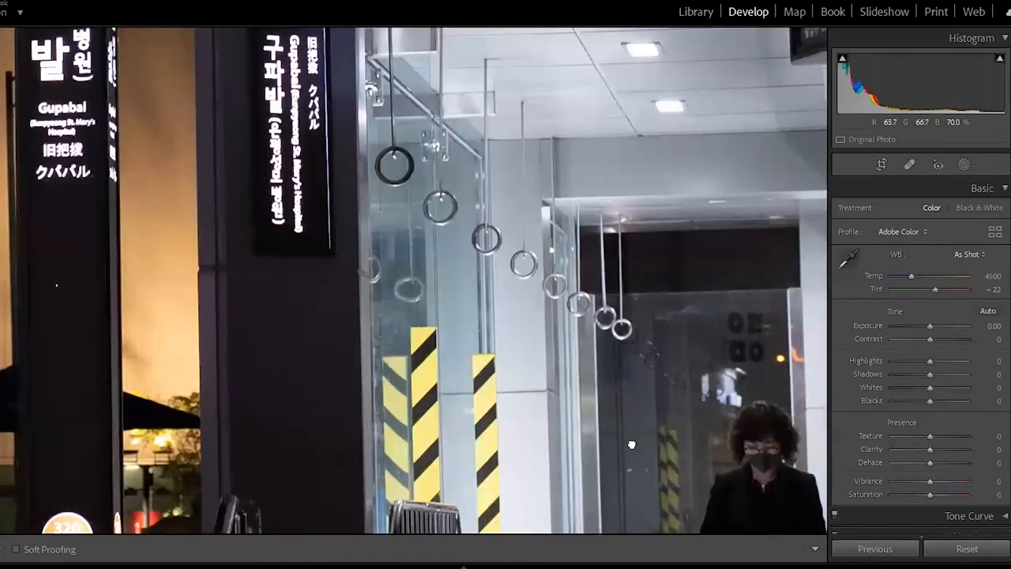
drag(539, 268, 368, 300)
click(411, 266)
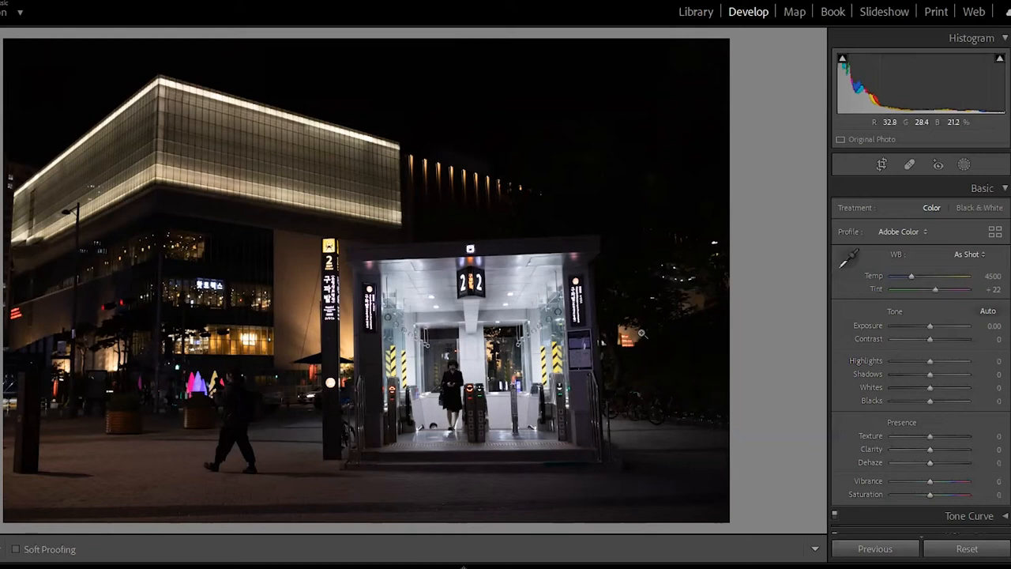
key(Right)
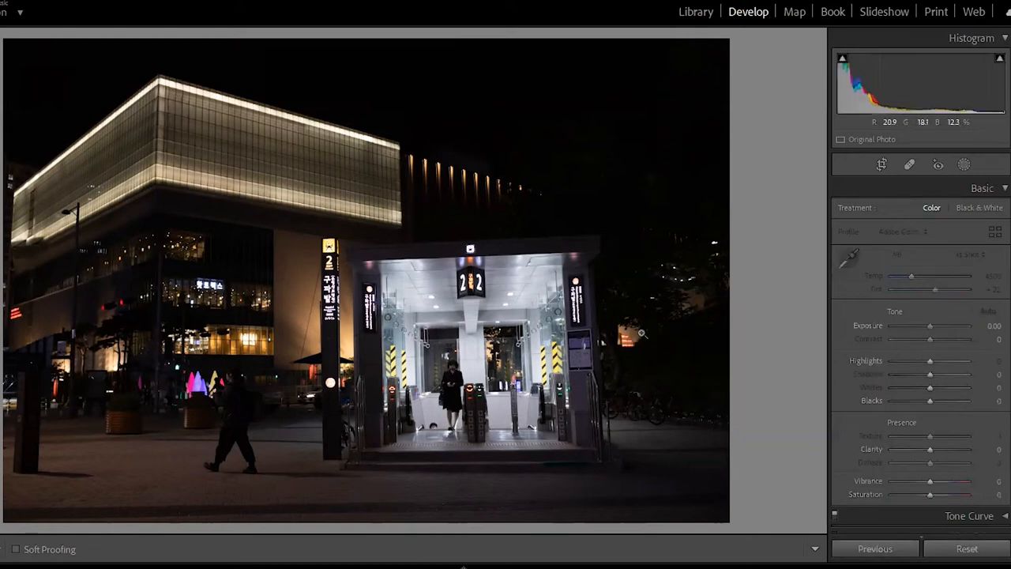
key(Right)
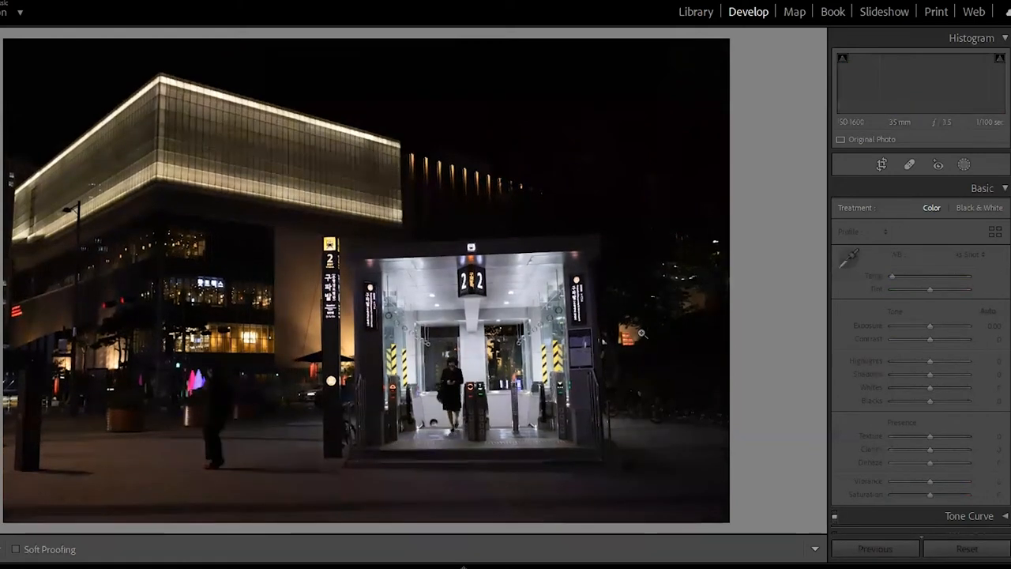
key(Right)
key(Right)
key(Right)
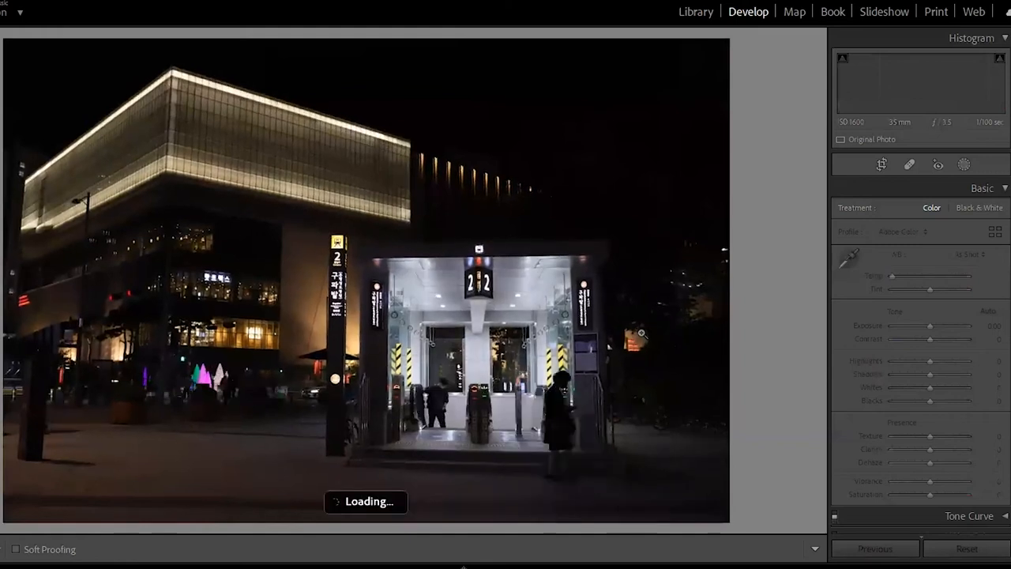
key(Right)
key(Right)
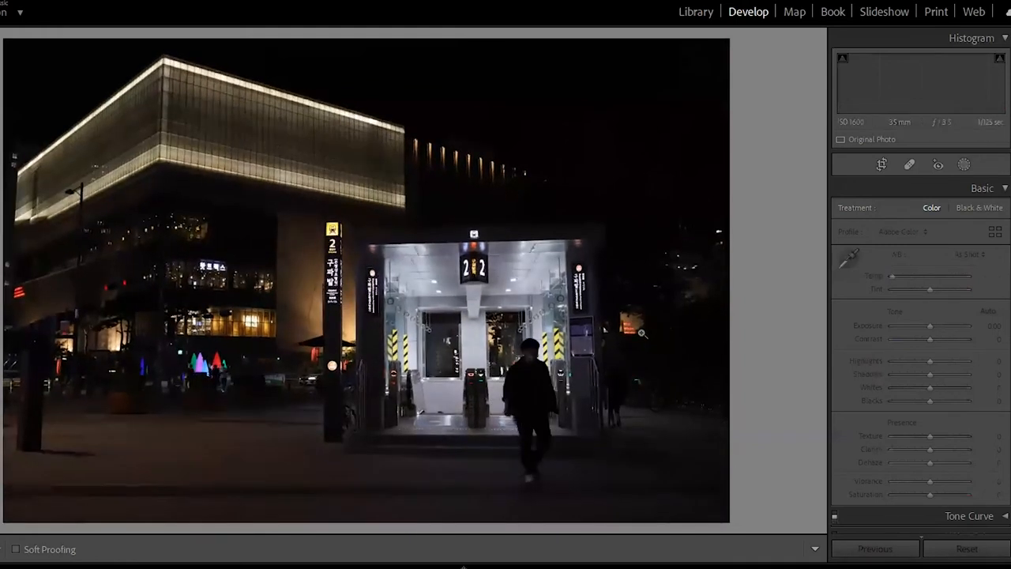
key(Right)
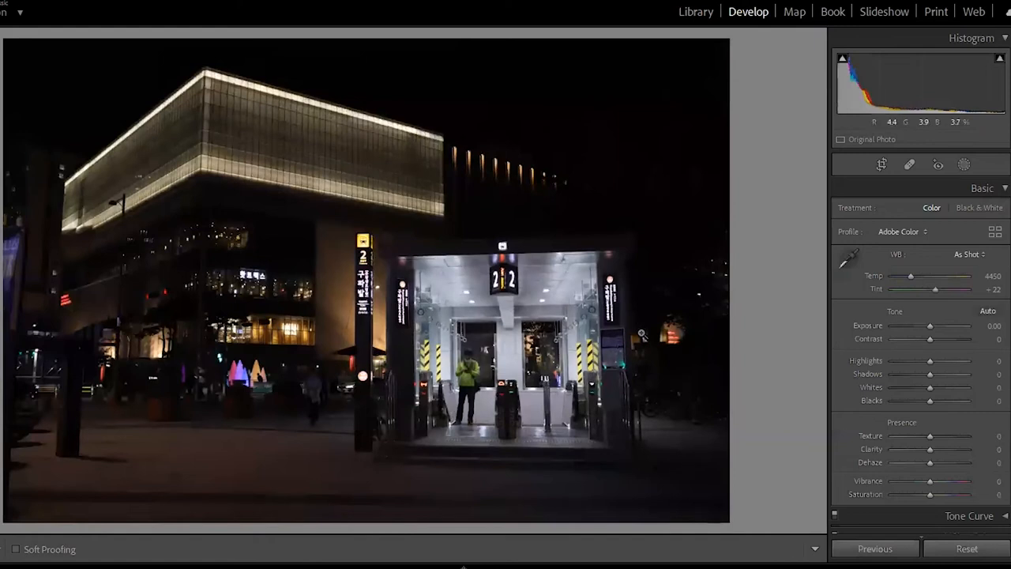
- Continue stepping through the middle burst frames of the entrance sequence
key(Right)
key(Right)
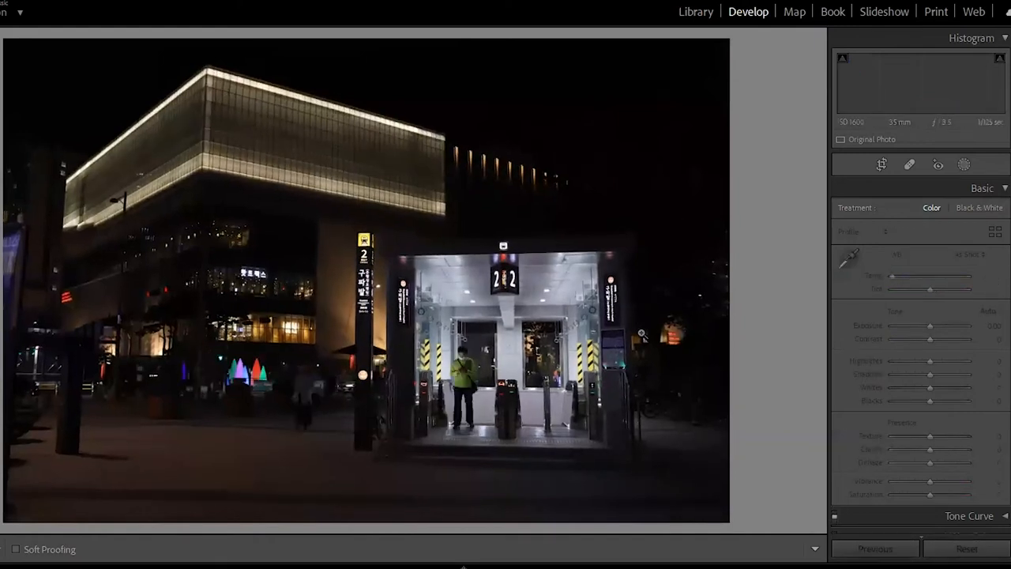
key(Right)
key(Right)
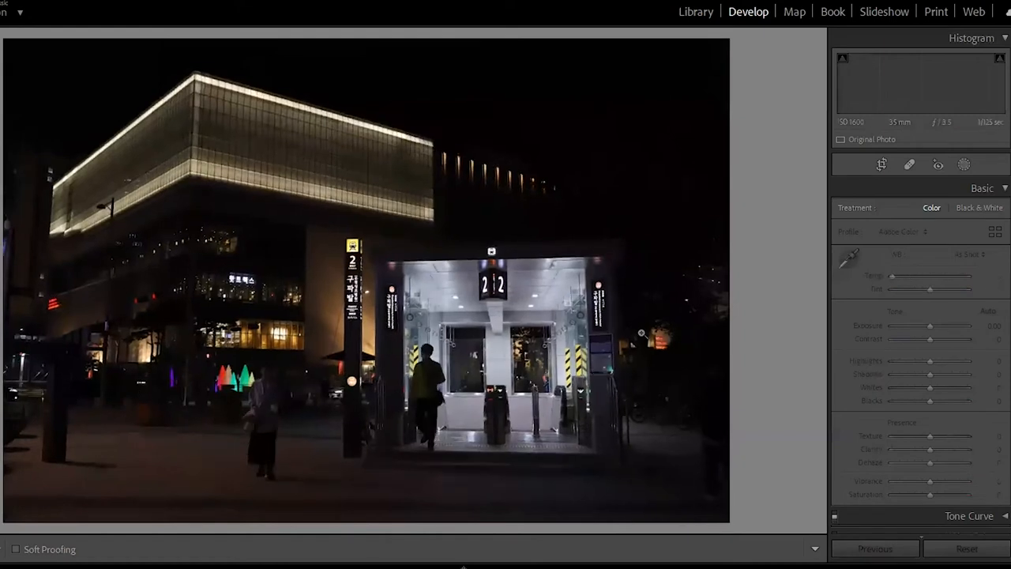
key(Right)
key(Right)
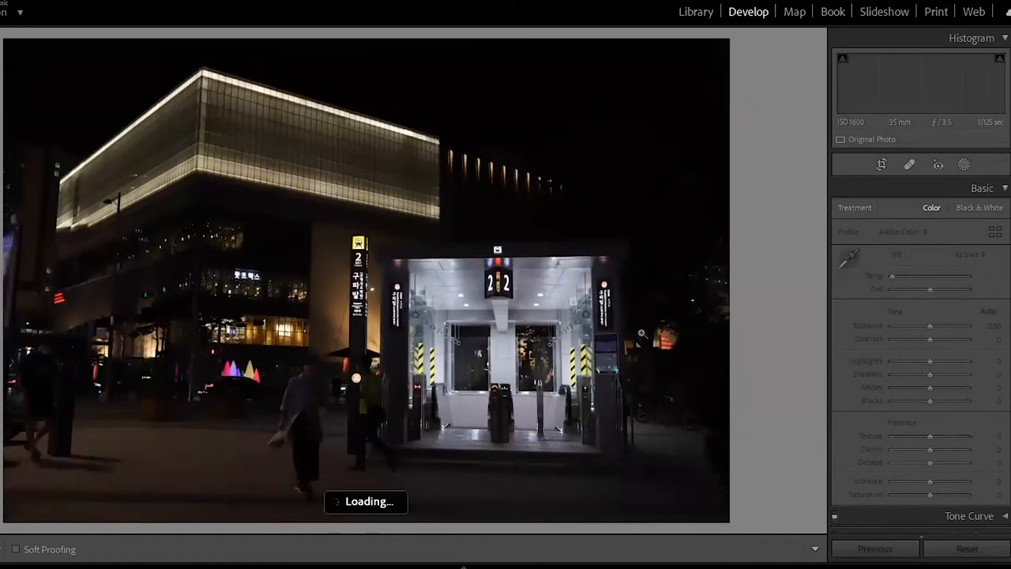
key(Right)
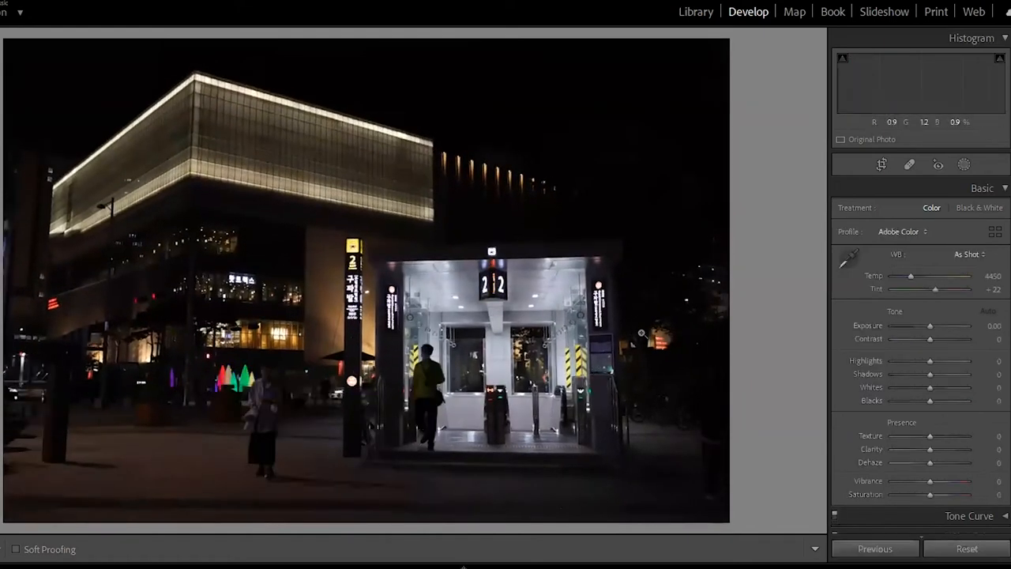
key(Right)
key(Right)
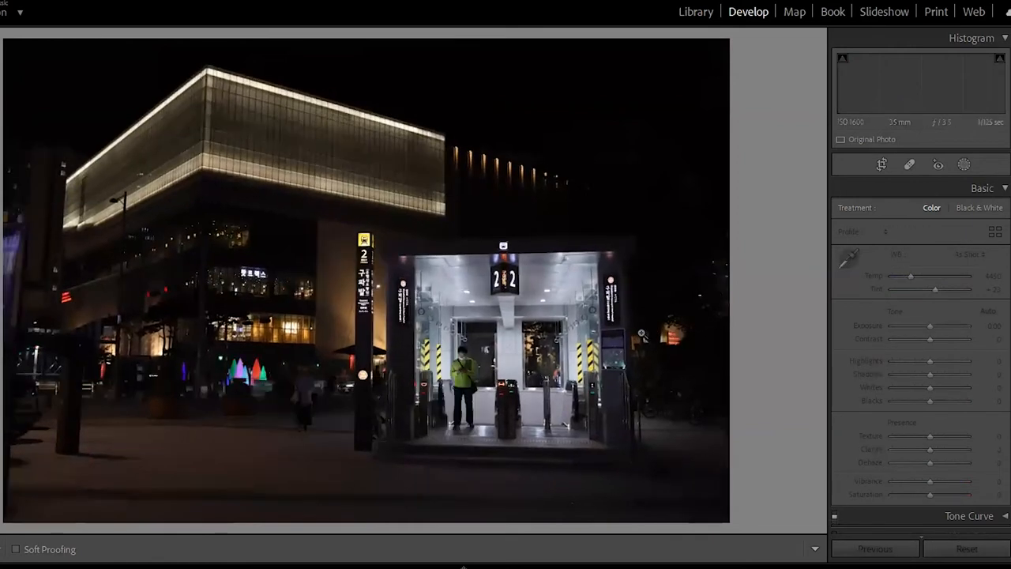
- Step through the later entrance frames to the one with a figure in the foreground
key(Right)
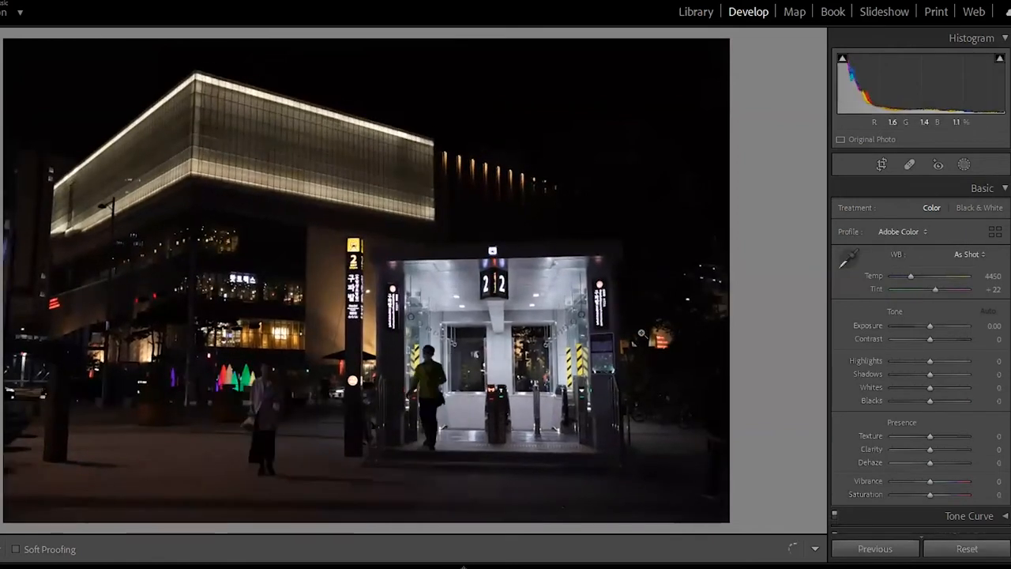
key(Right)
key(Right)
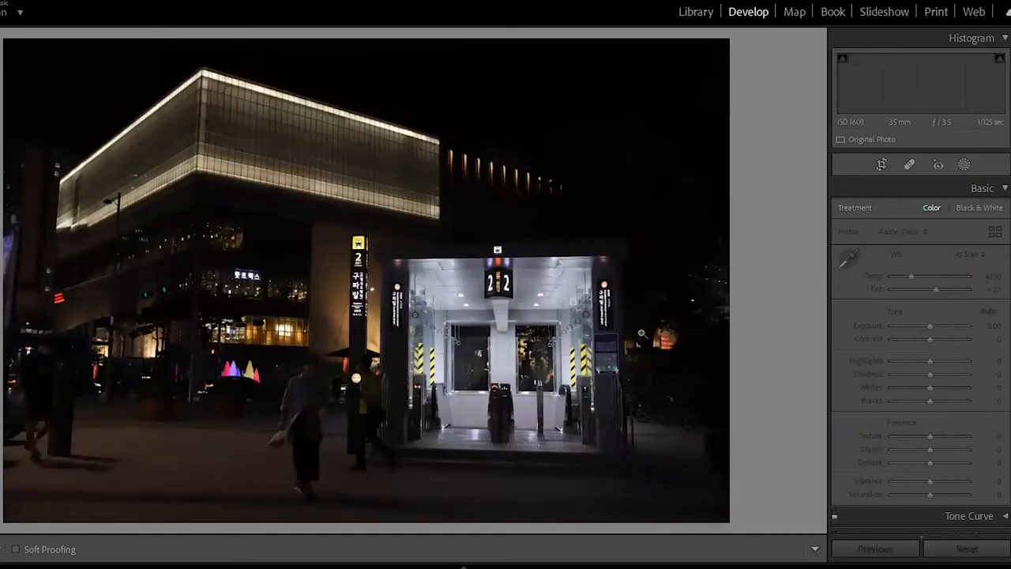
key(Right)
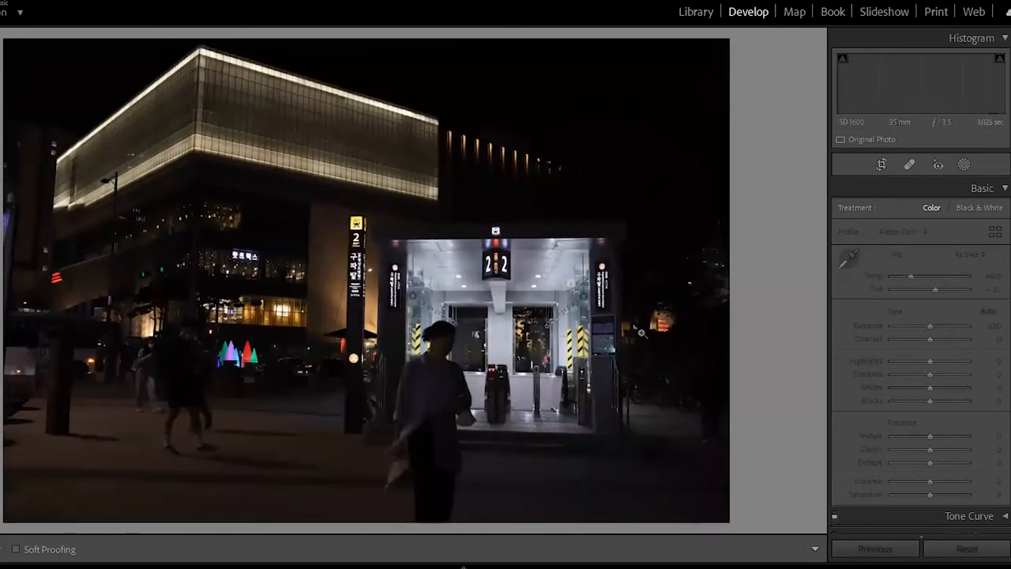
key(Right)
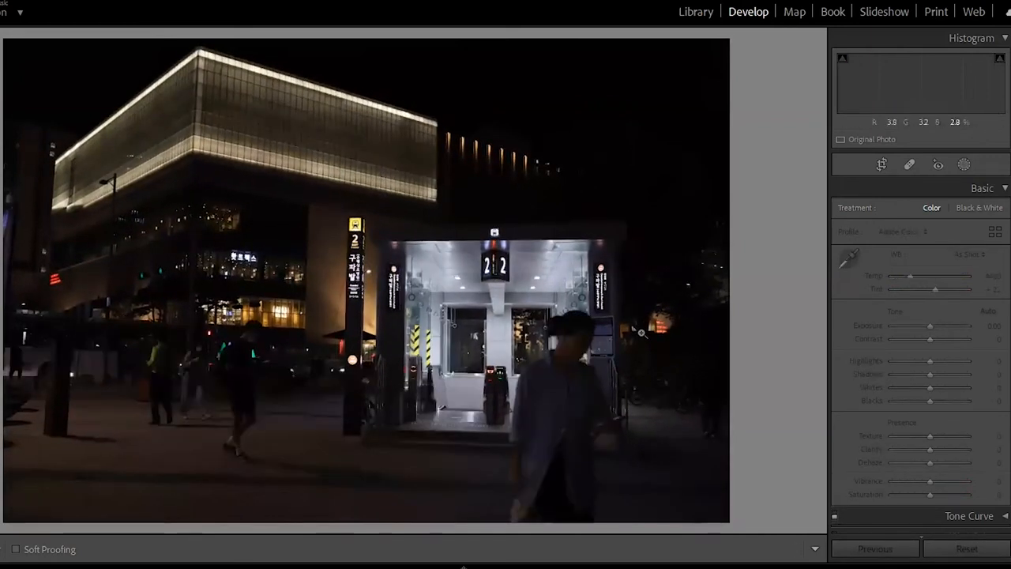
key(Right)
key(Right)
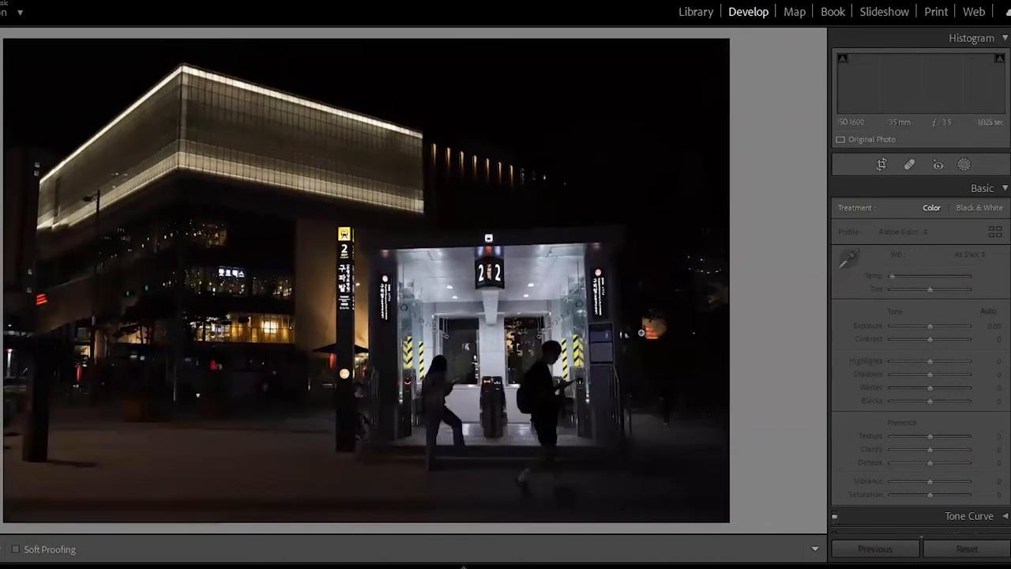
key(Right)
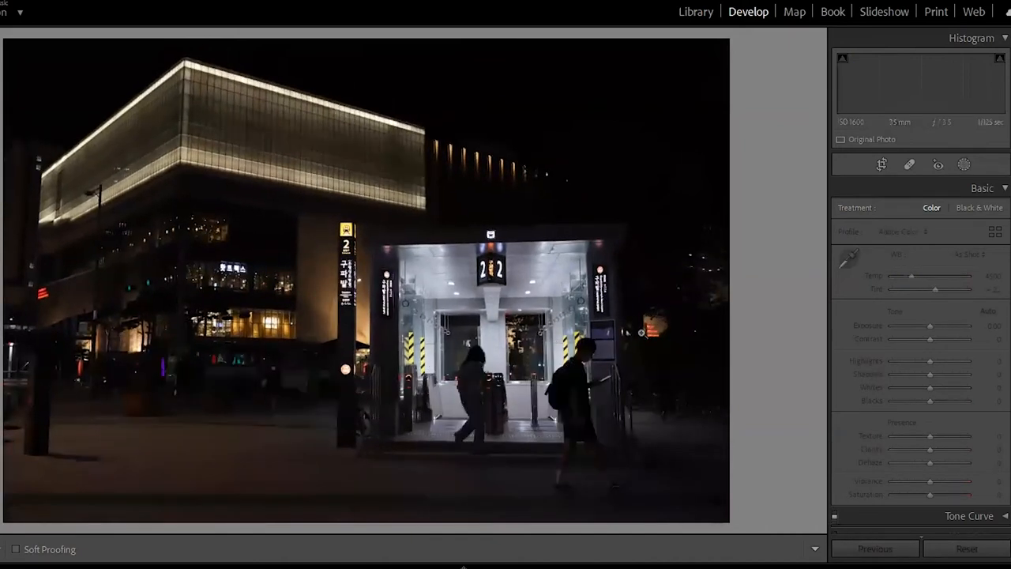
key(Right)
key(Right)
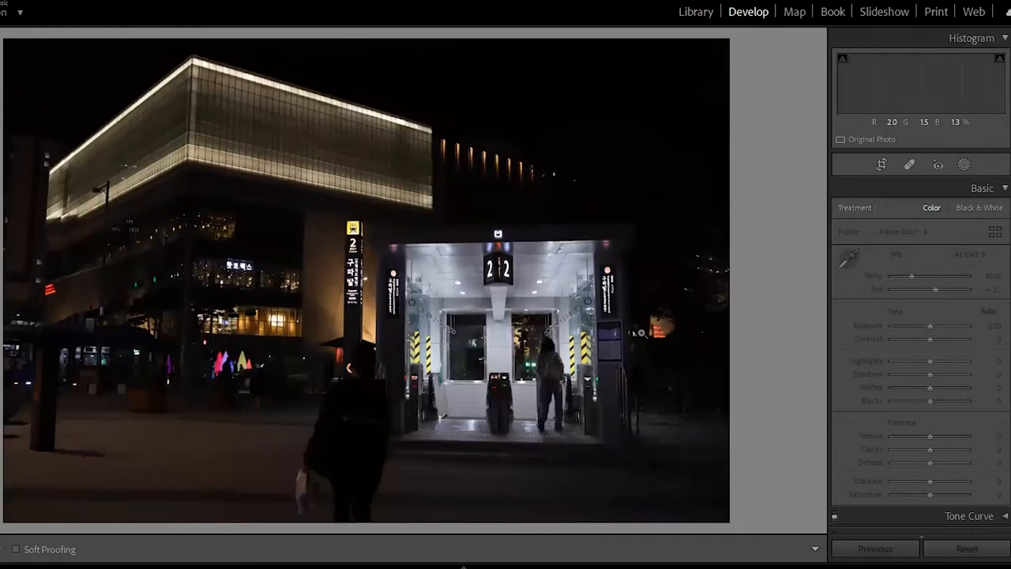
- Move past the seated-person night shot and through the lit corridor frames
key(Right)
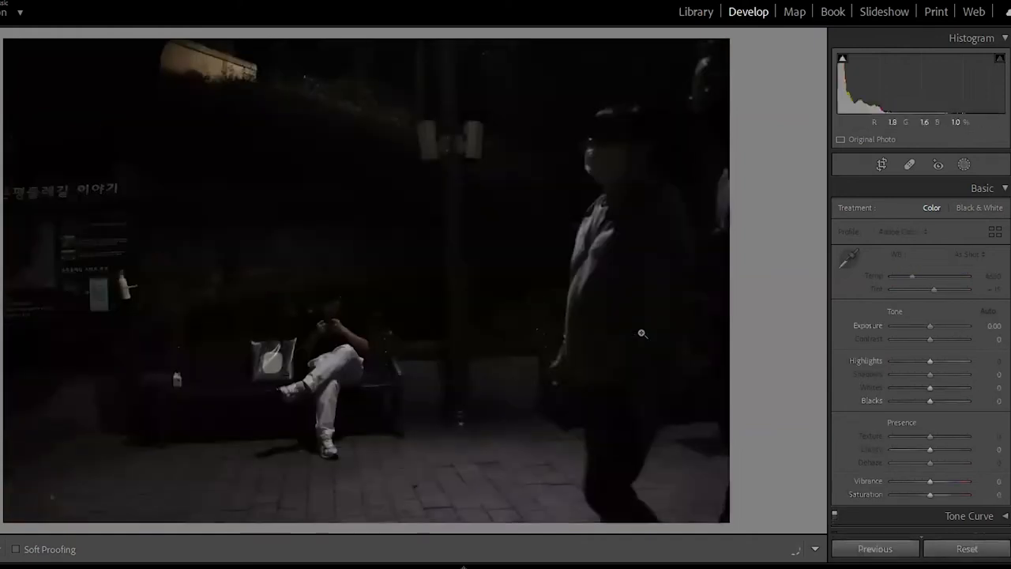
key(Right)
key(Right)
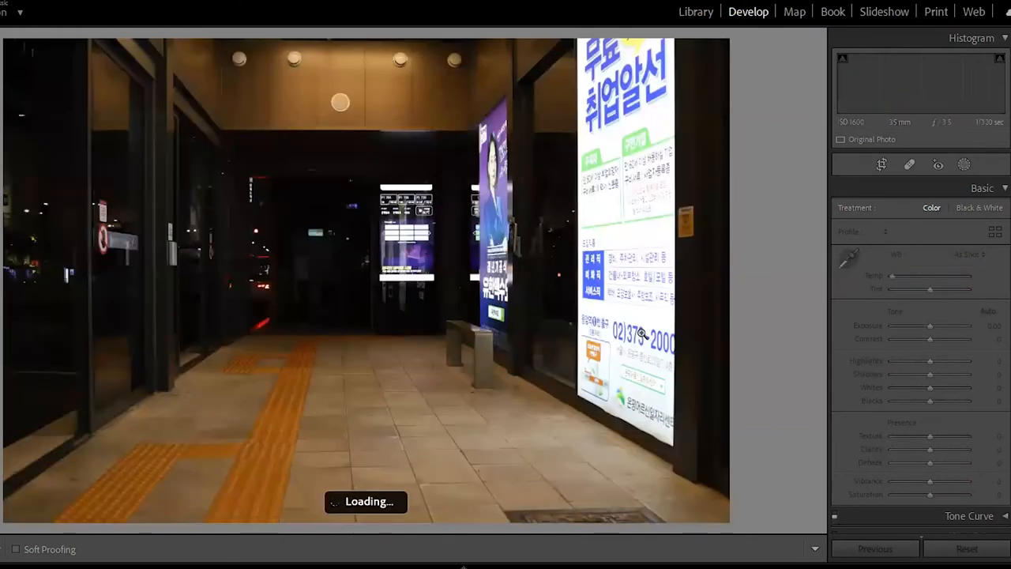
key(Right)
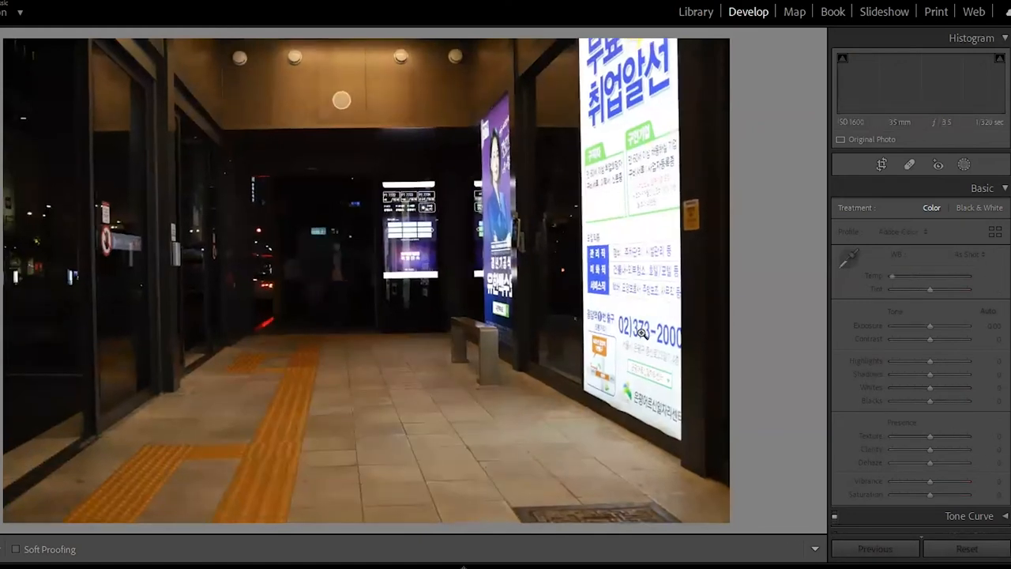
key(Right)
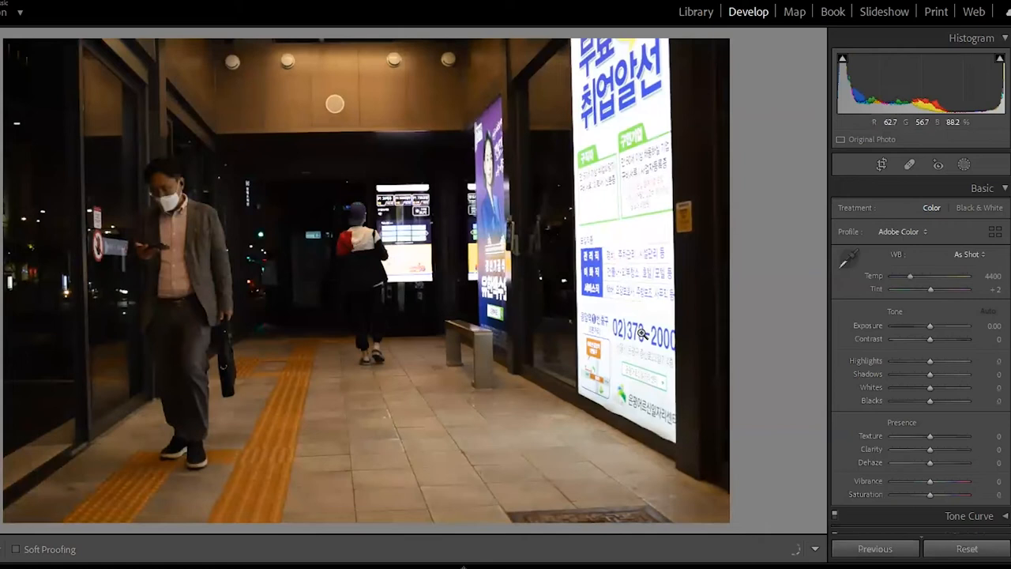
key(Right)
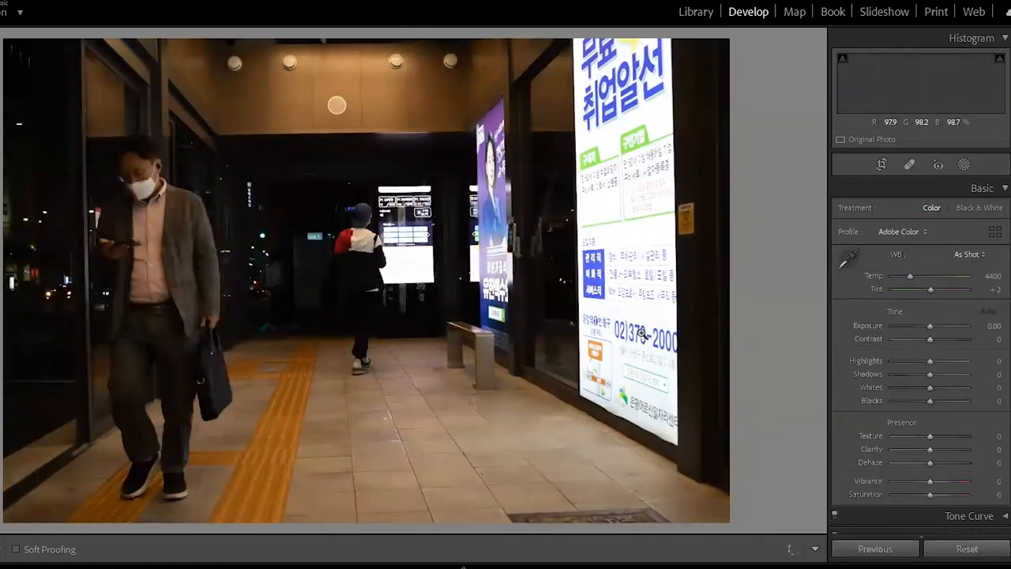
key(Right)
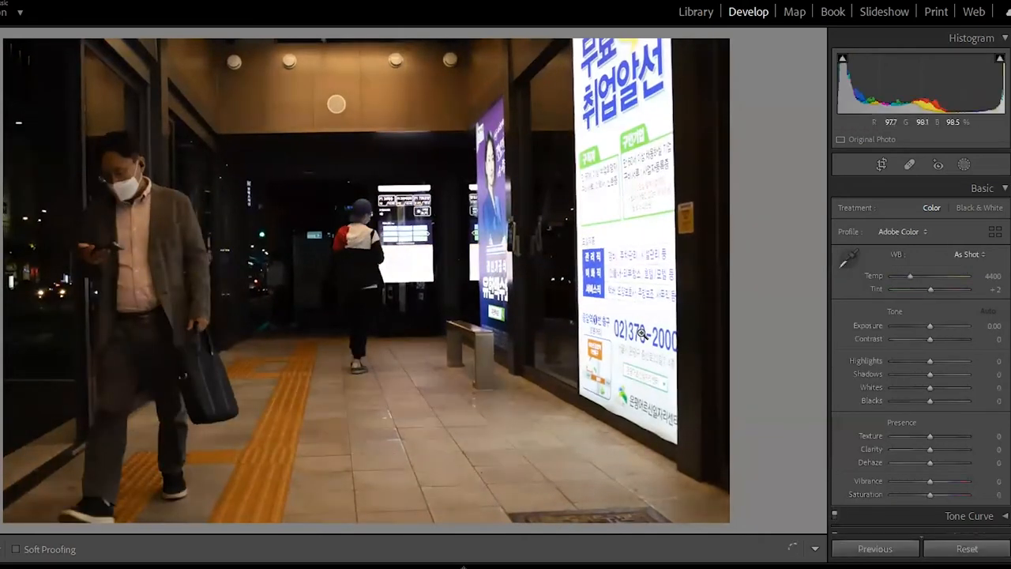
- Pass the masked woman, varsity jacket and suit photos to the very dark blurred-figure shot
key(Right)
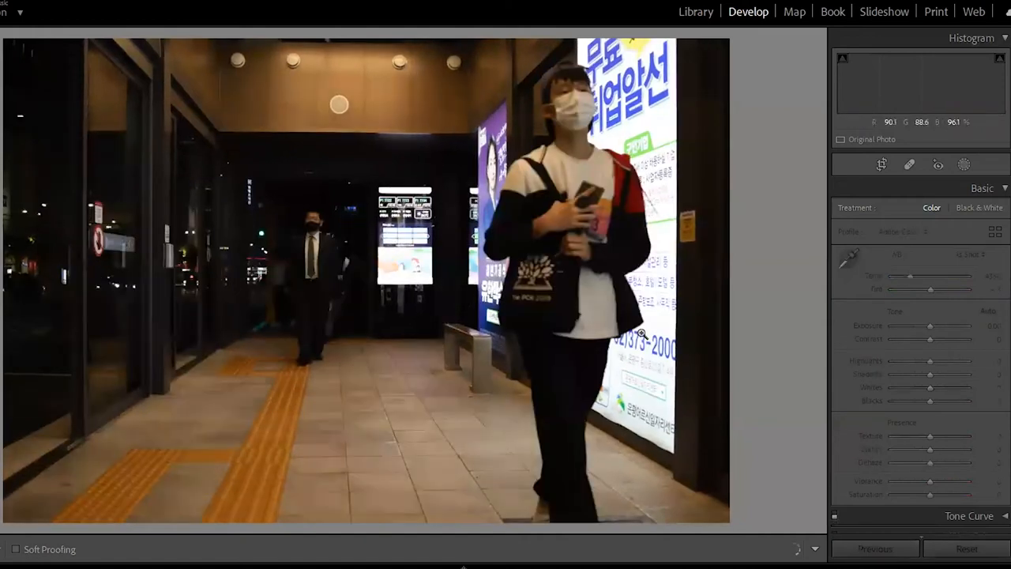
key(Right)
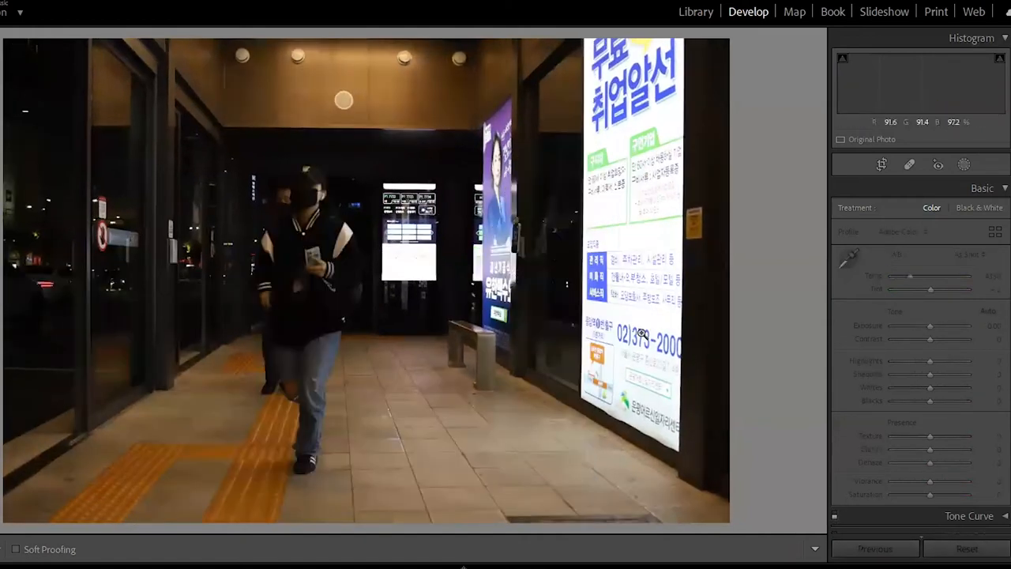
key(Right)
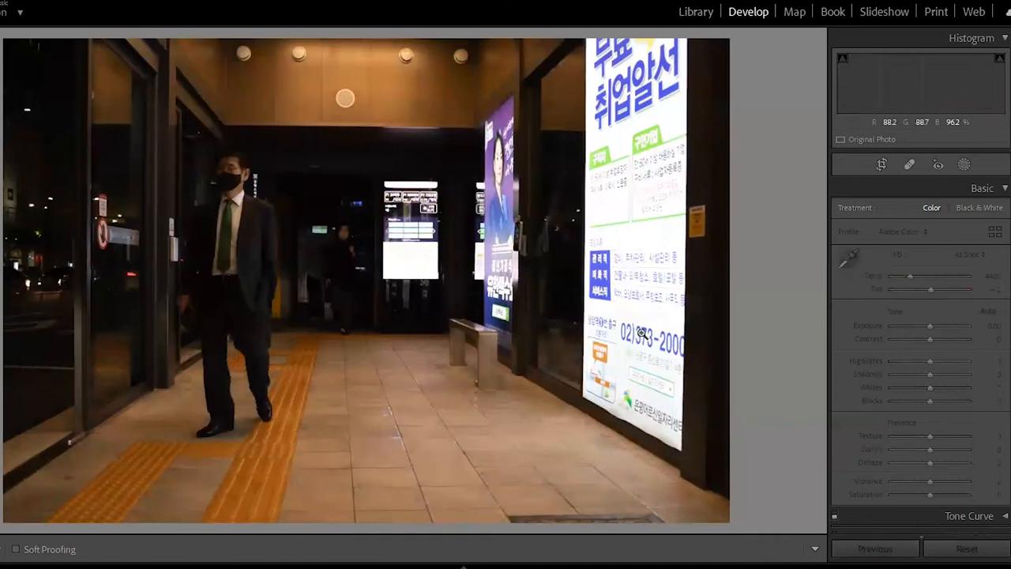
key(Right)
key(Right)
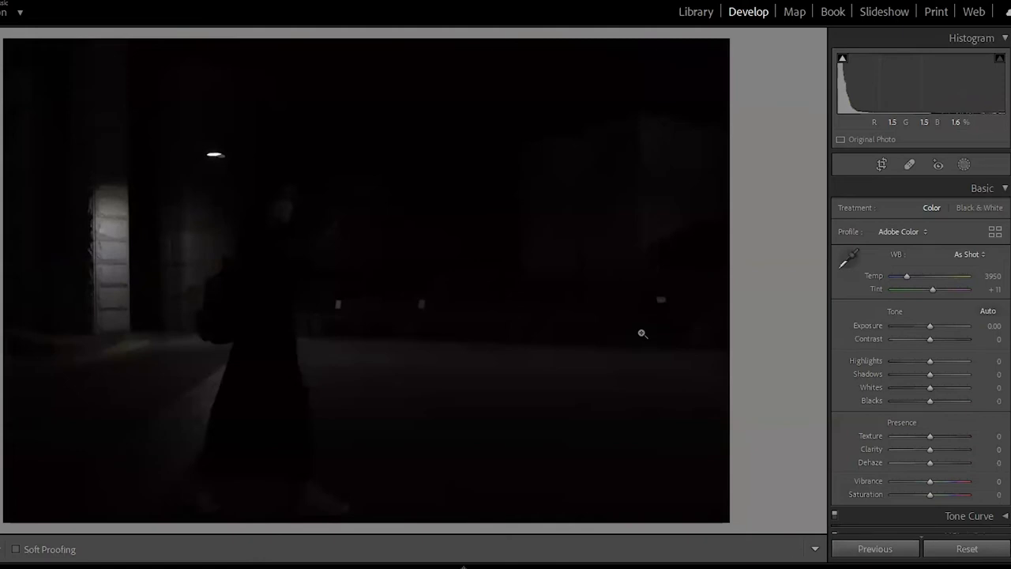
- Advance through the dark night shots of the single walking figure
key(Right)
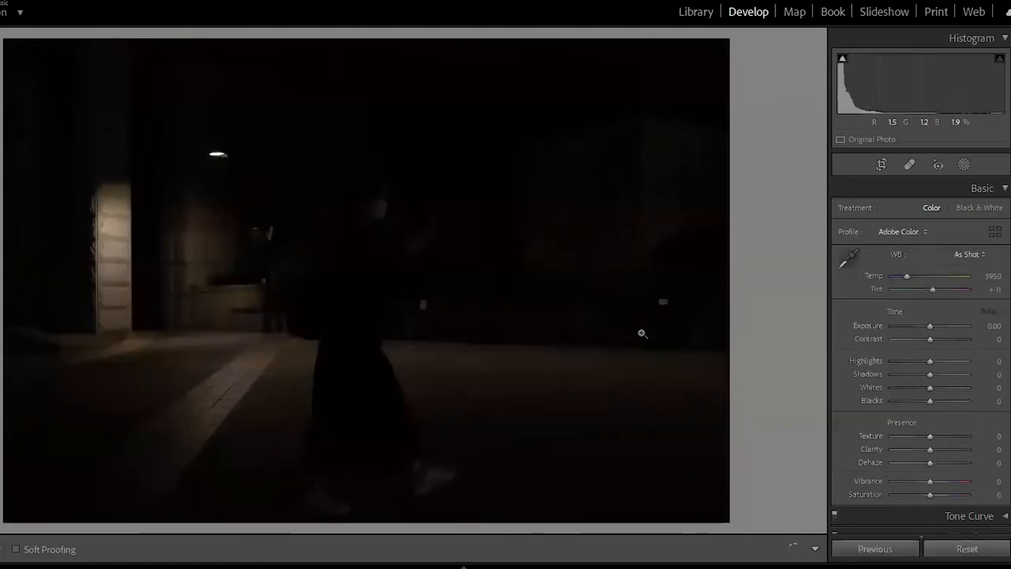
key(Right)
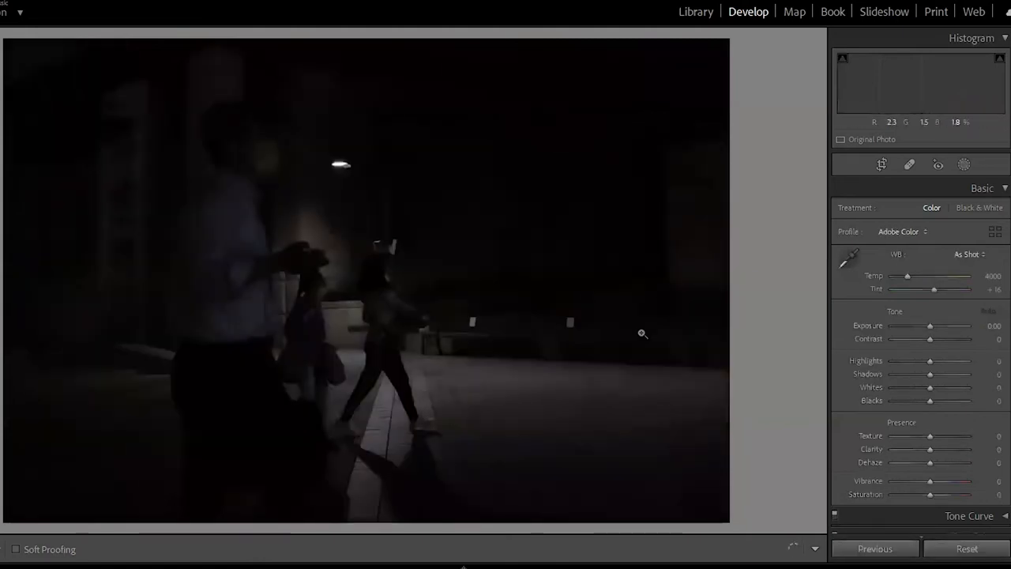
key(Right)
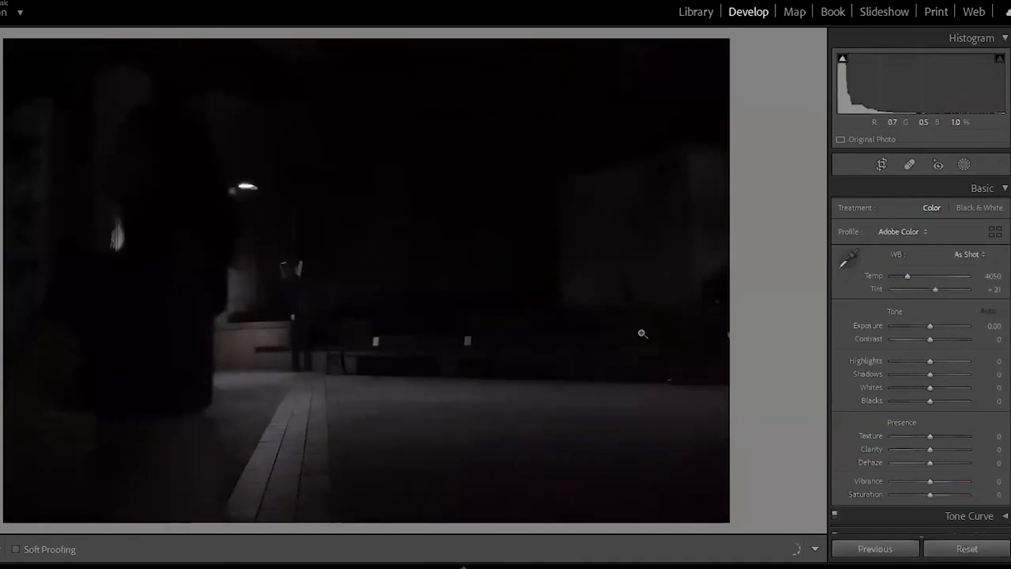
key(Right)
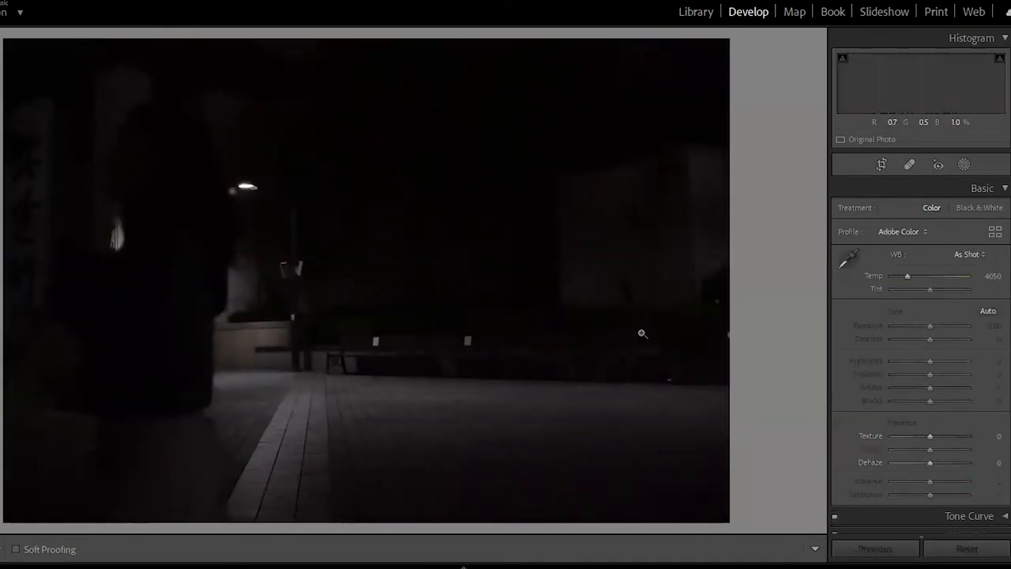
key(Right)
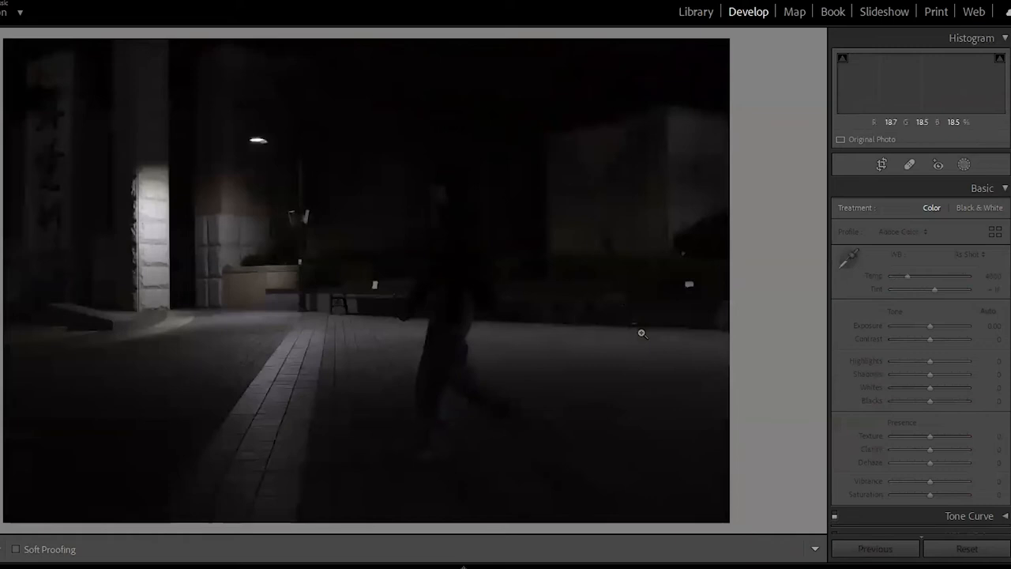
key(Right)
key(Right)
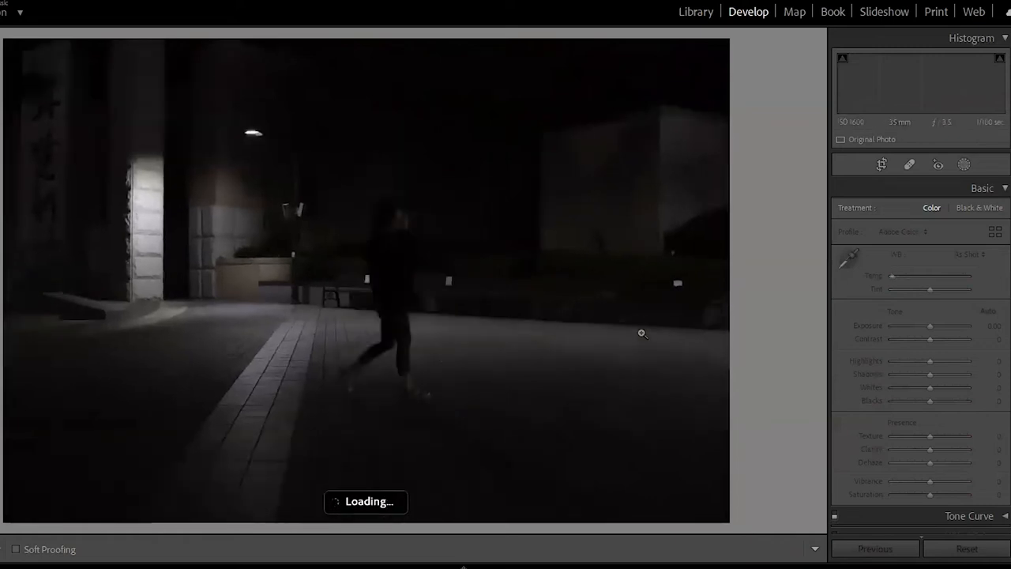
key(Right)
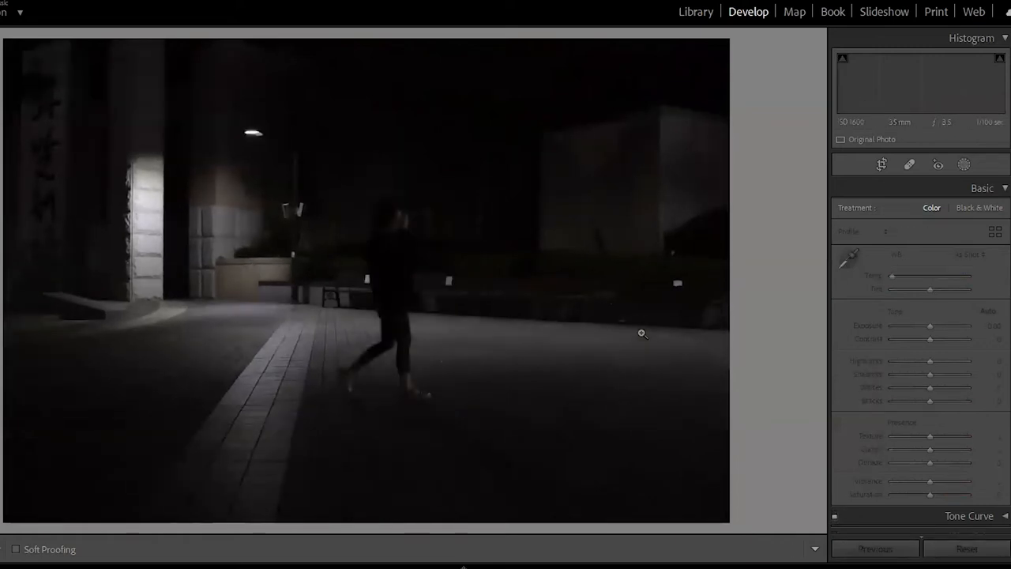
key(Right)
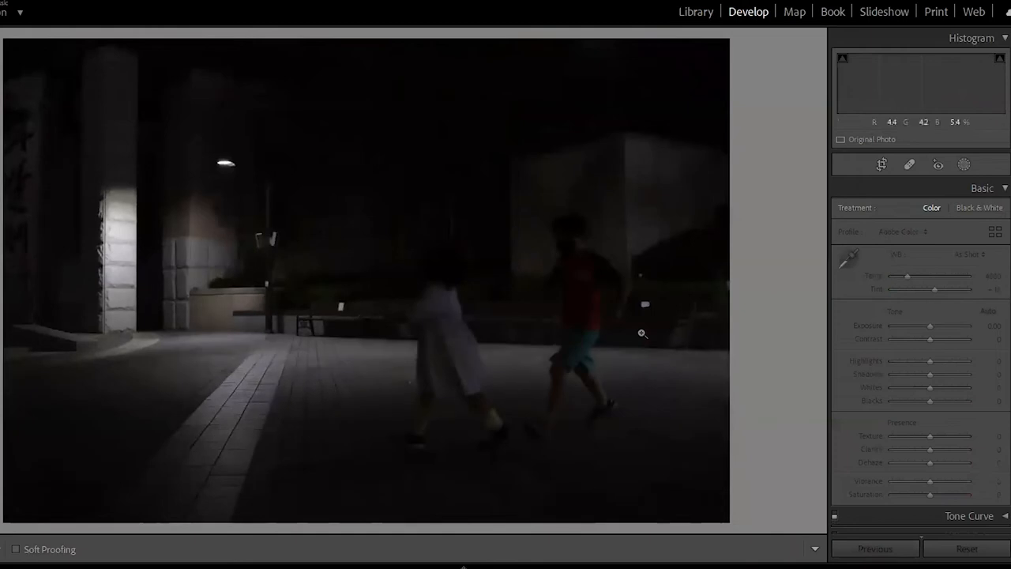
- Pass the two-figure shots and land on the crosswalk before the lit LOTTE Mart building
key(Right)
key(Right)
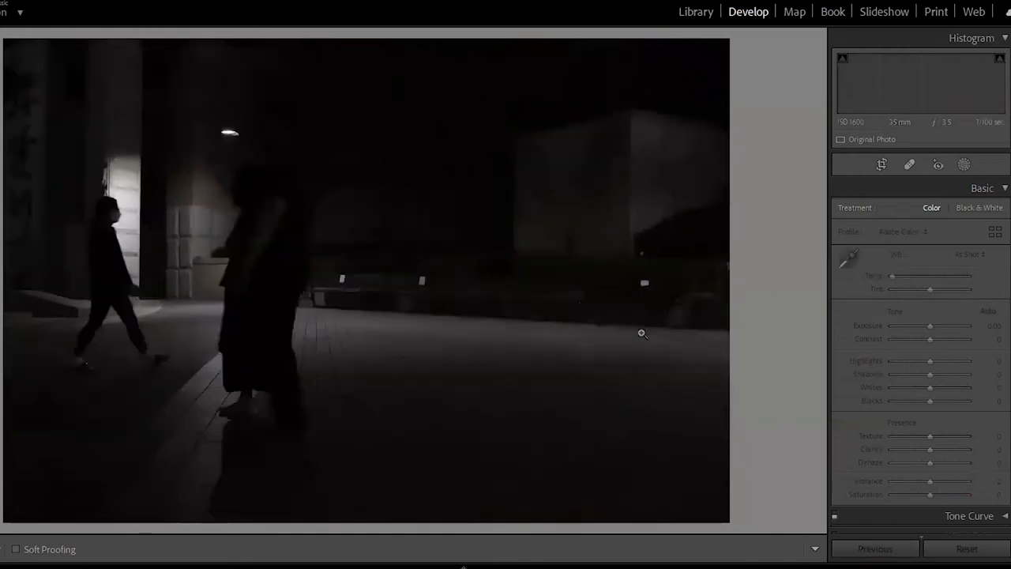
key(Right)
key(Right)
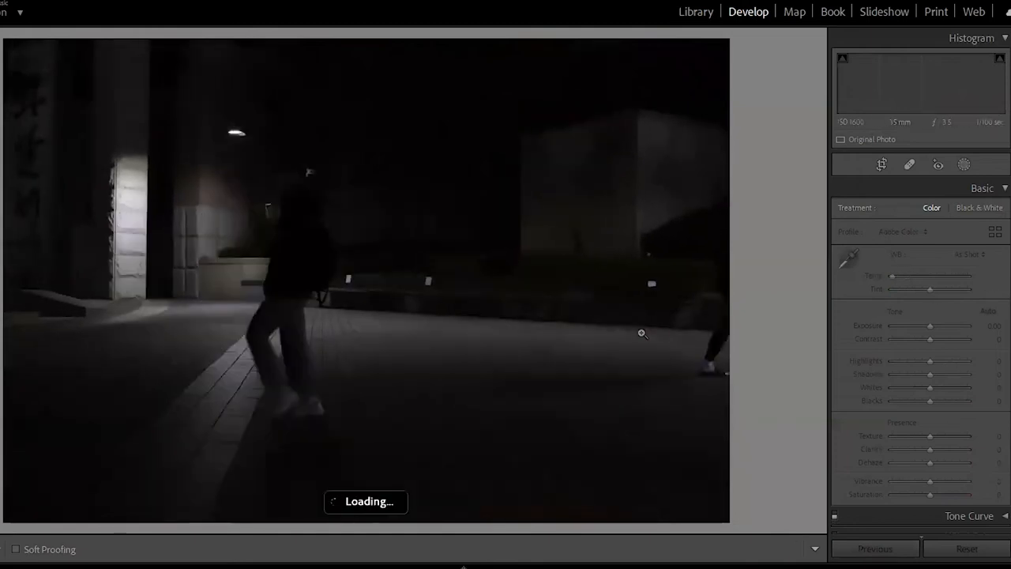
key(Left)
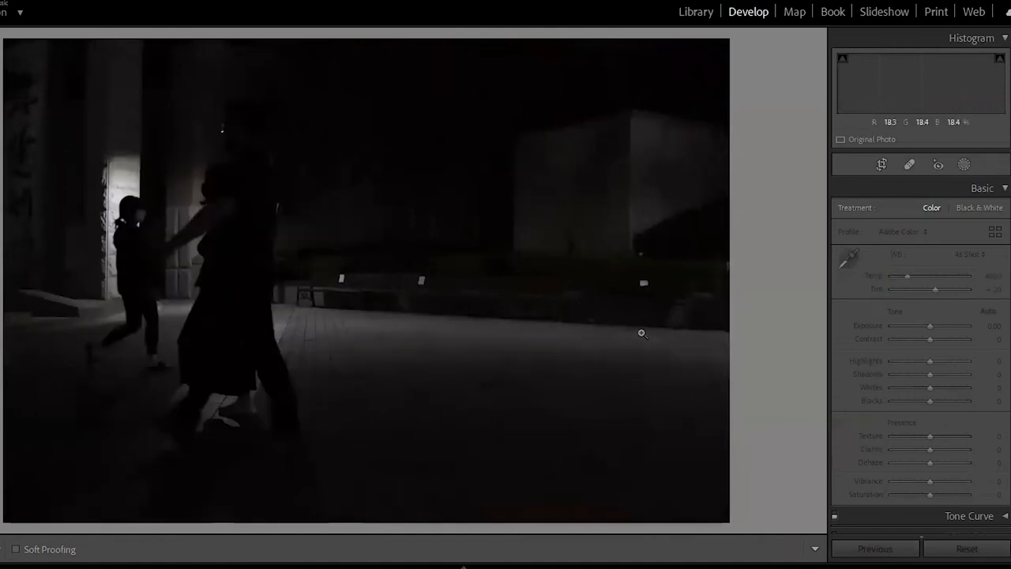
key(Right)
key(Right)
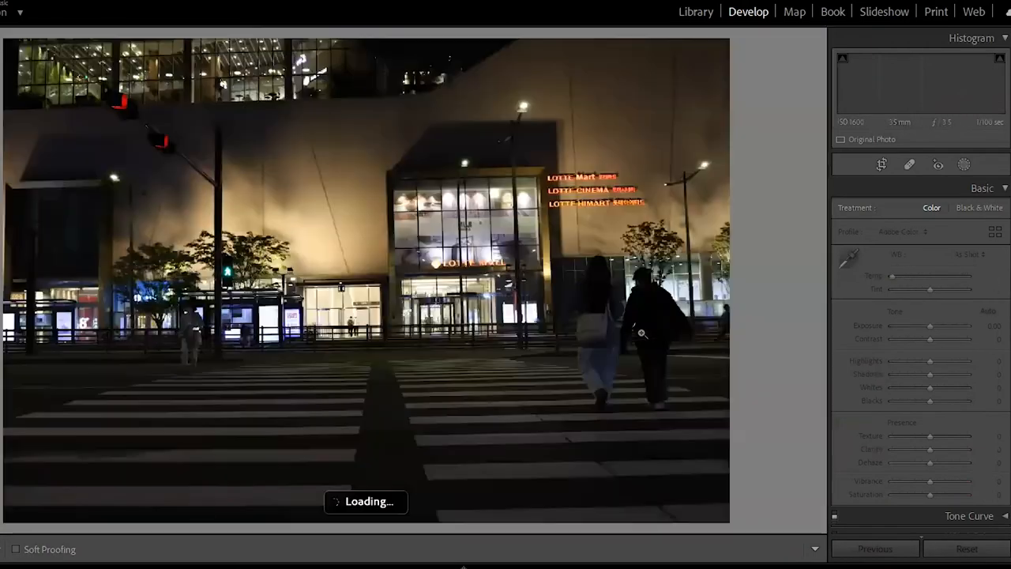
- Step through the first crosswalk shots, reviewing each frame unedited
key(Right)
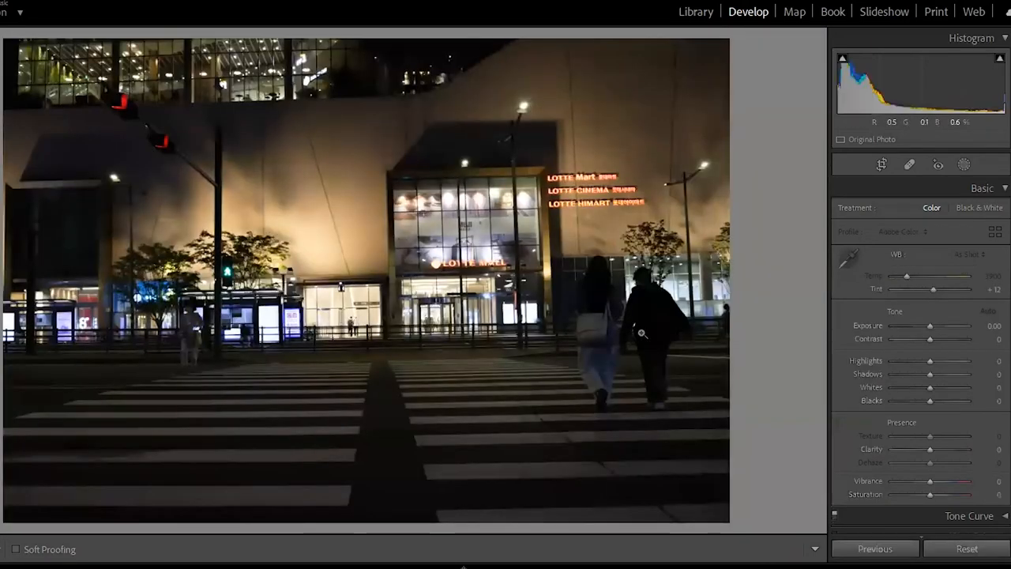
key(Right)
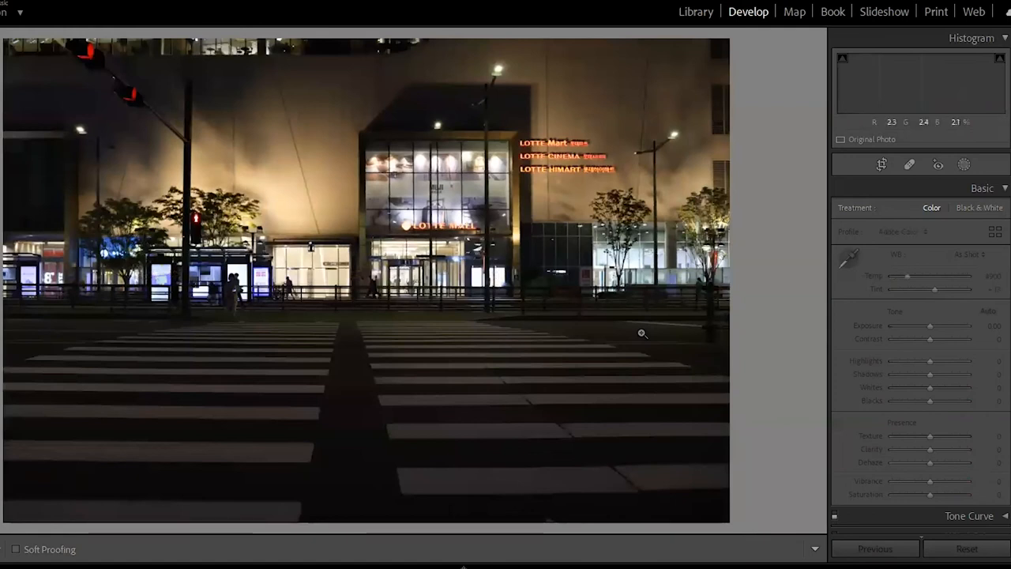
key(Right)
key(Right)
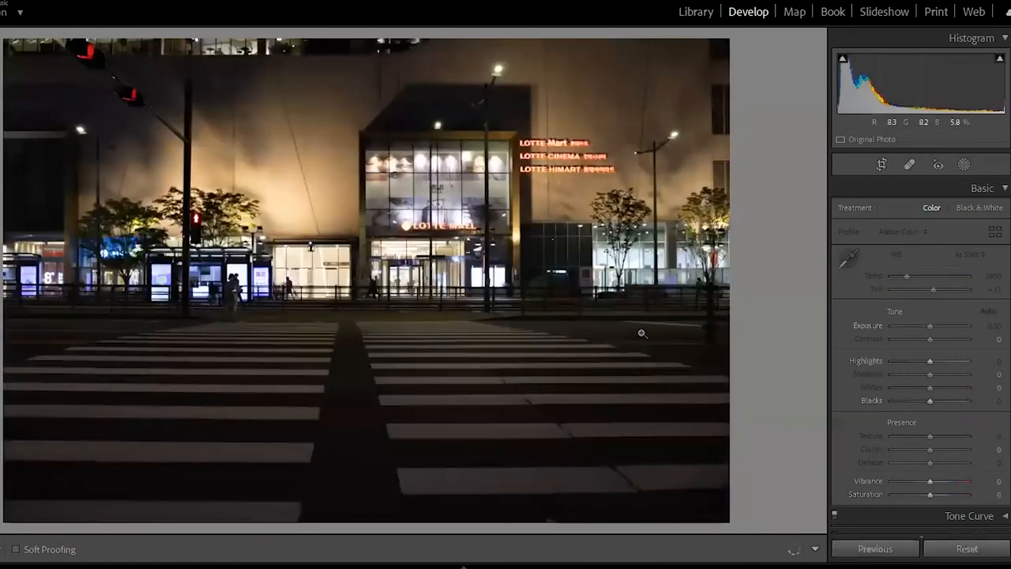
- Pass the remaining crosswalk frames and land on the lit restaurant photo of two women
key(Right)
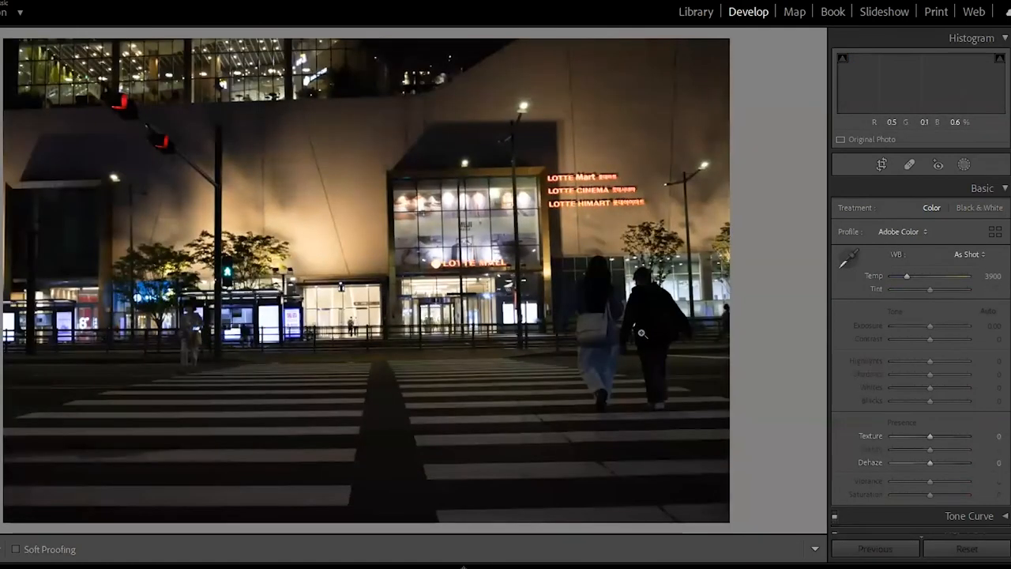
key(Right)
key(Right)
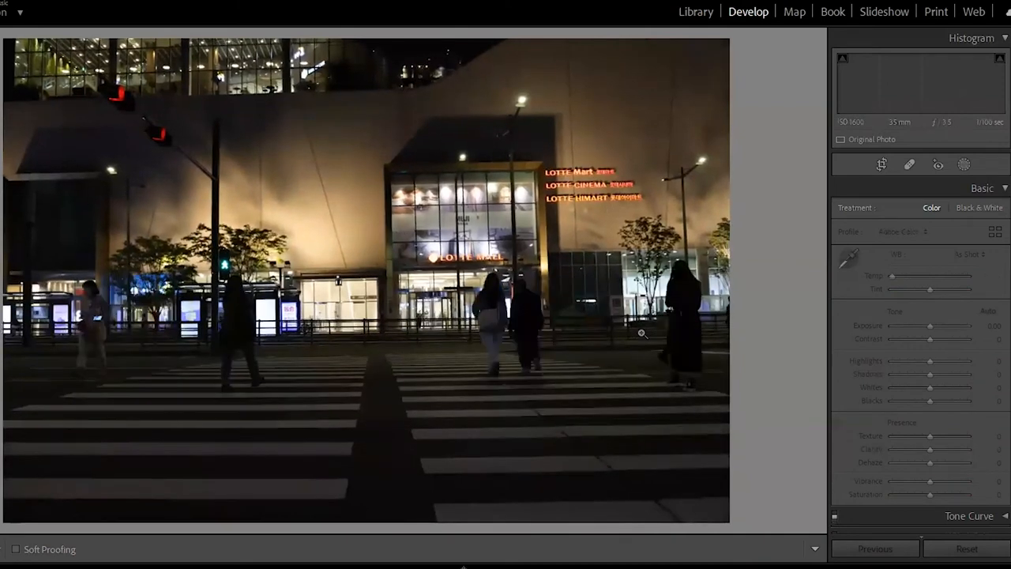
key(Right)
key(Right)
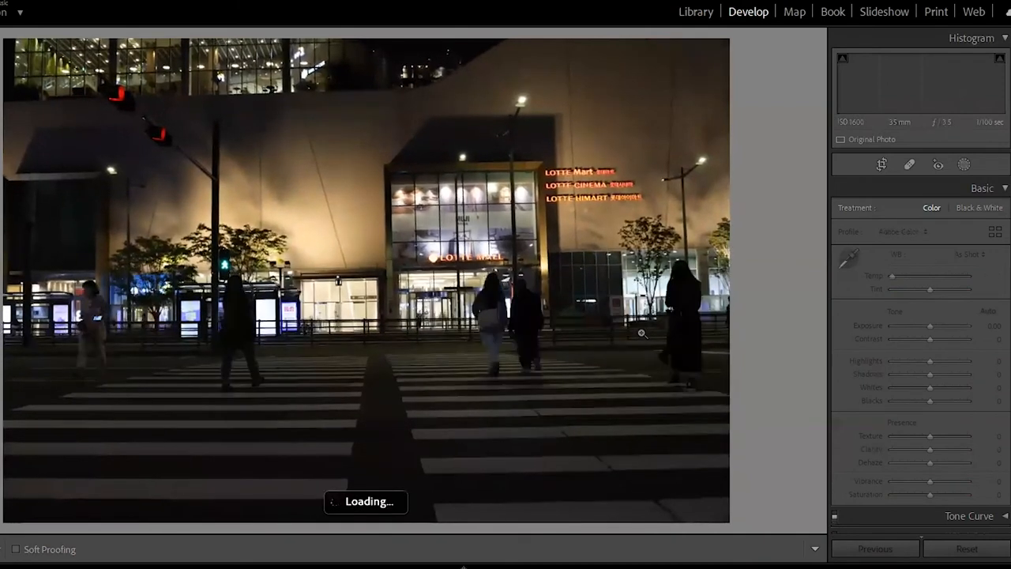
key(Right)
key(Right)
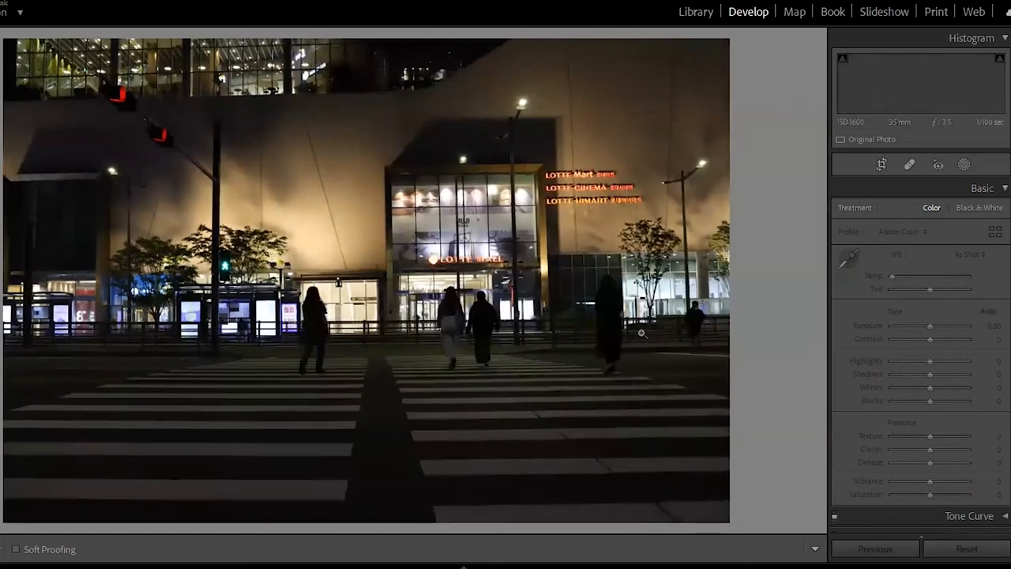
key(Right)
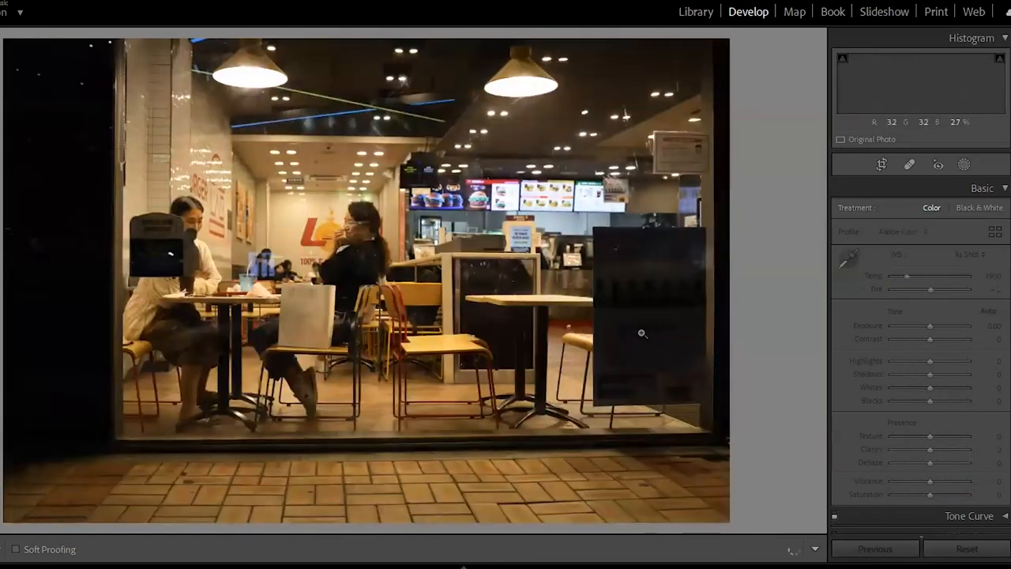
- Advance through the restaurant shots to the silhouetted pedestrian at the convenience store
key(Right)
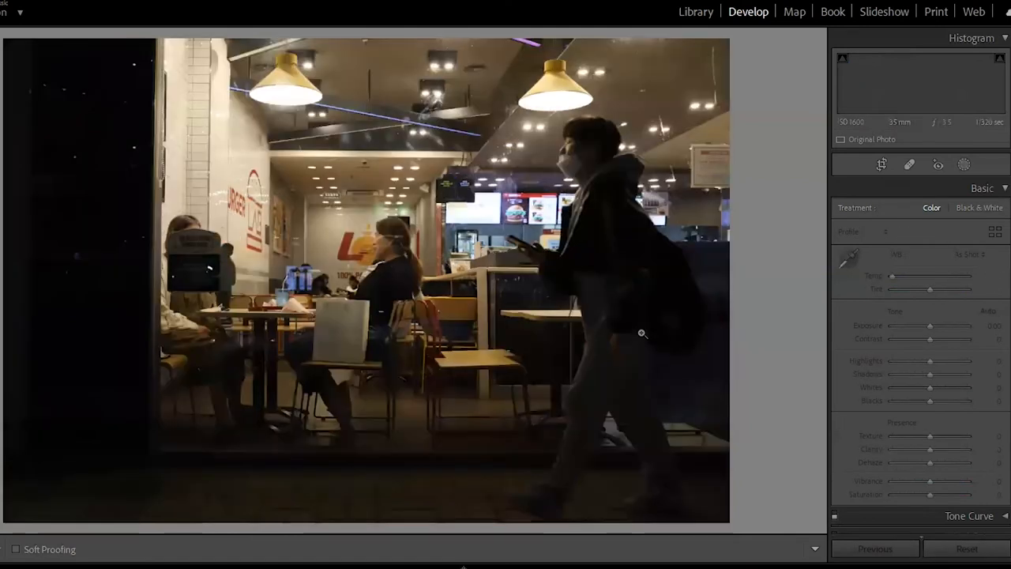
key(Right)
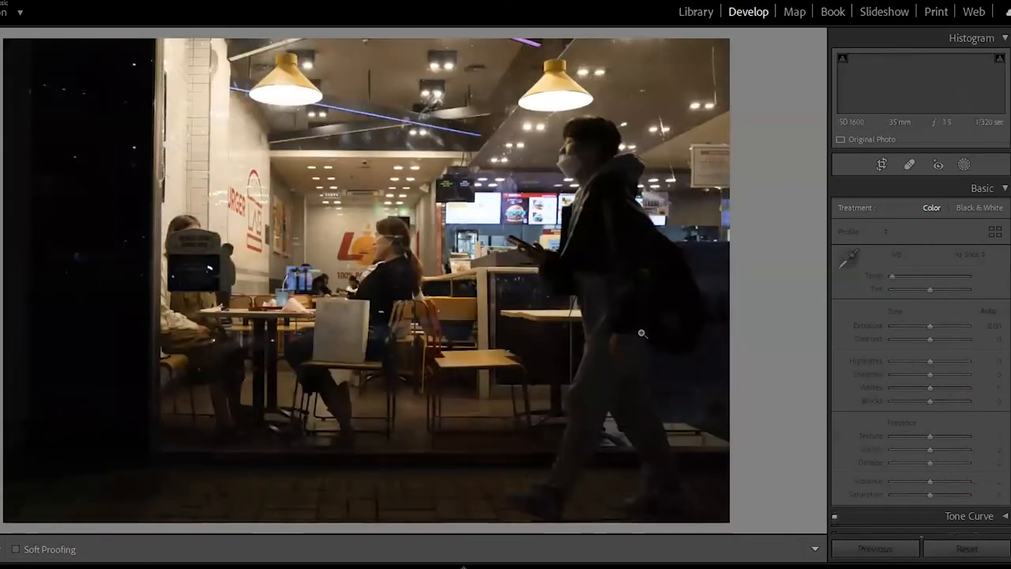
key(Right)
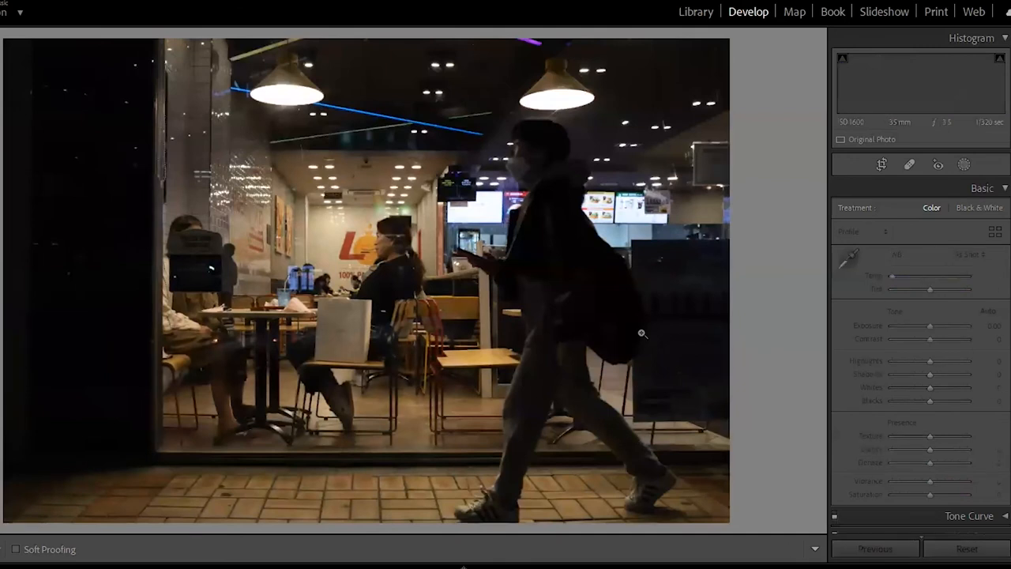
key(Right)
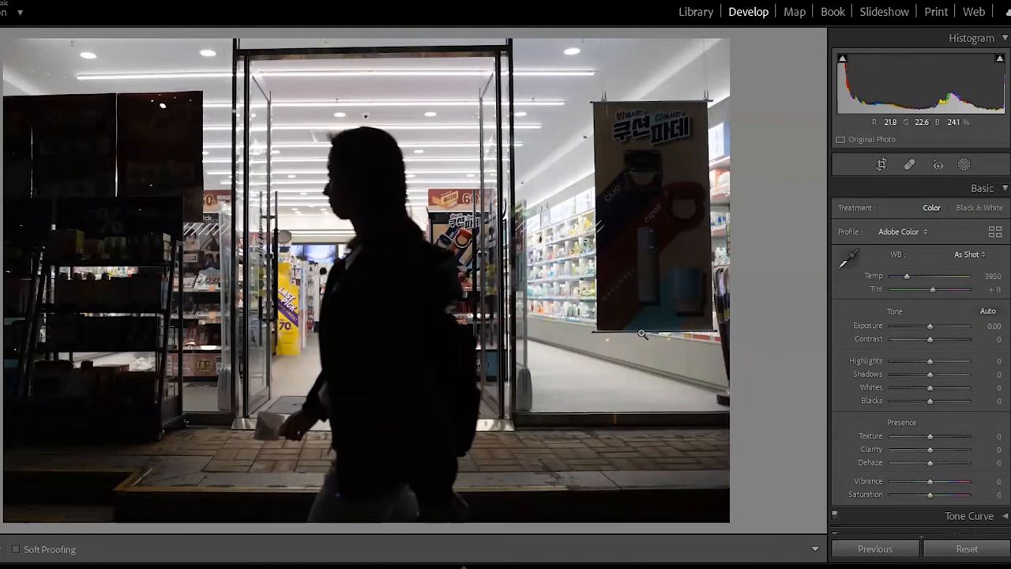
- Step through the convenience store shots, including the child in the doorway and the girl and man
key(Right)
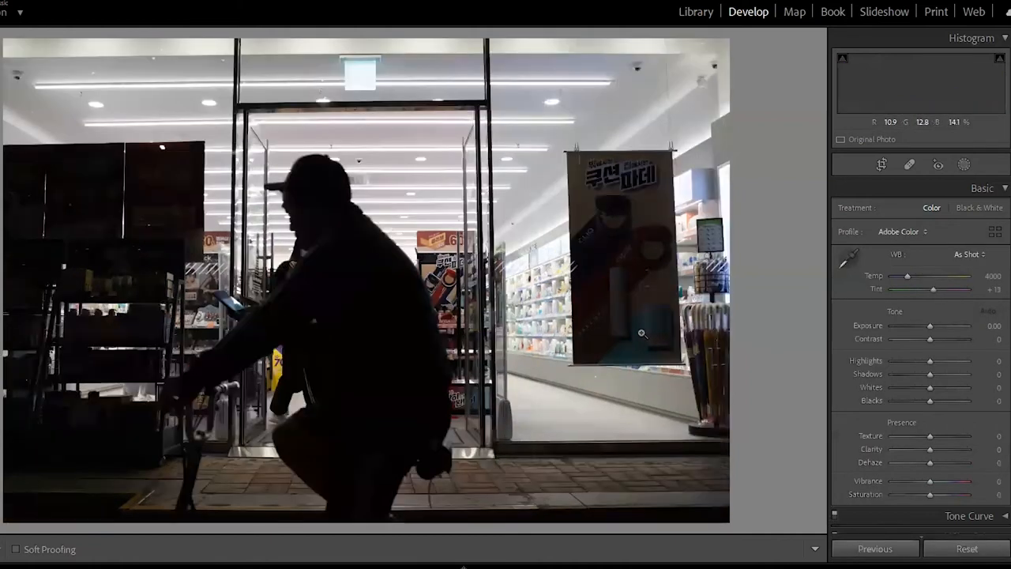
key(Right)
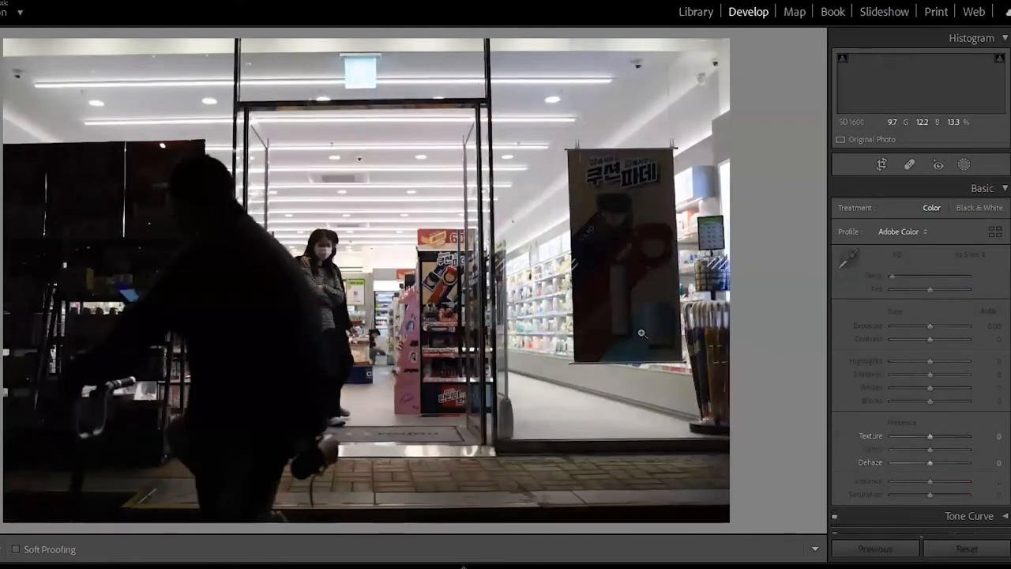
key(Right)
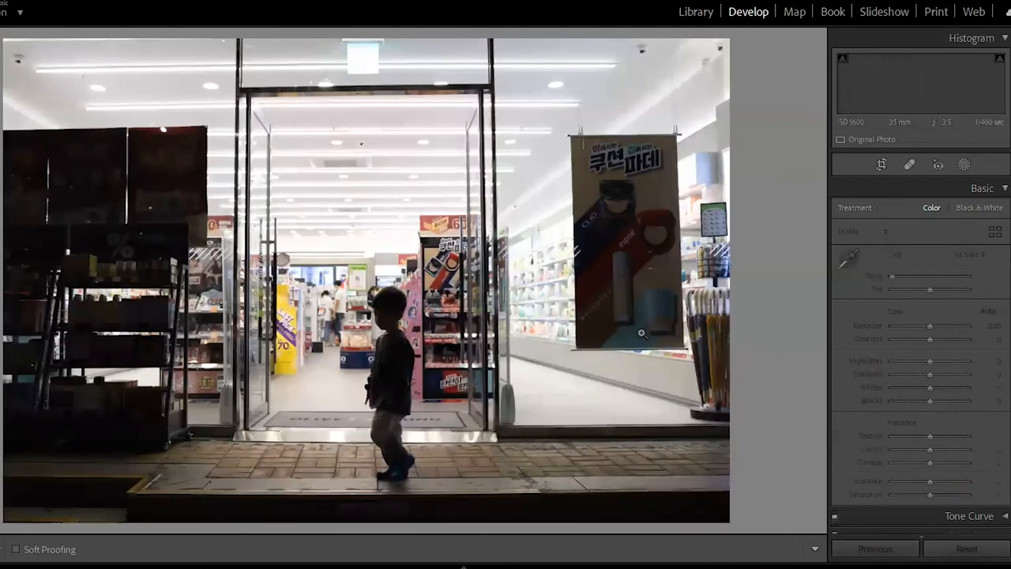
key(Right)
key(Right)
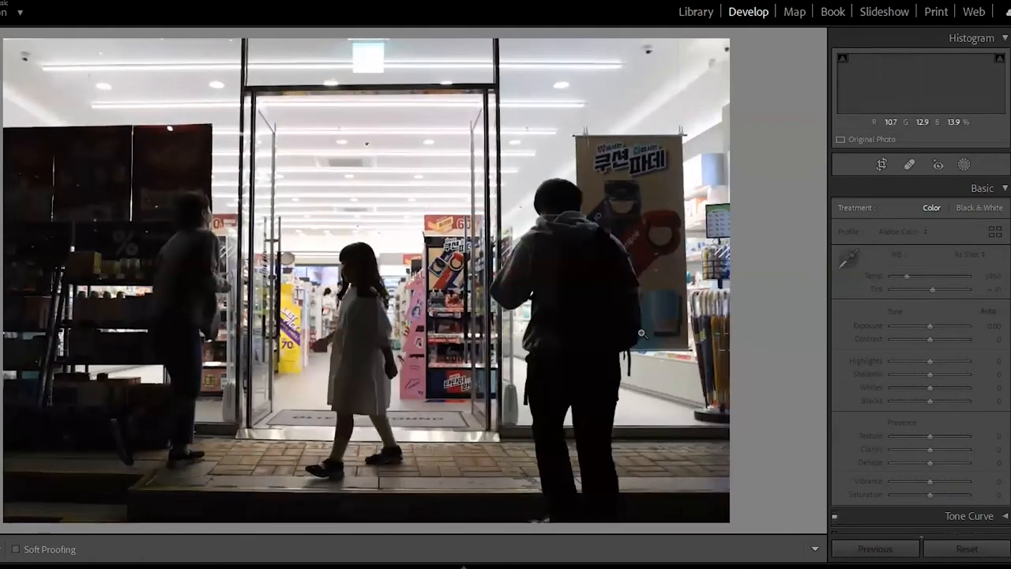
key(Right)
key(Right)
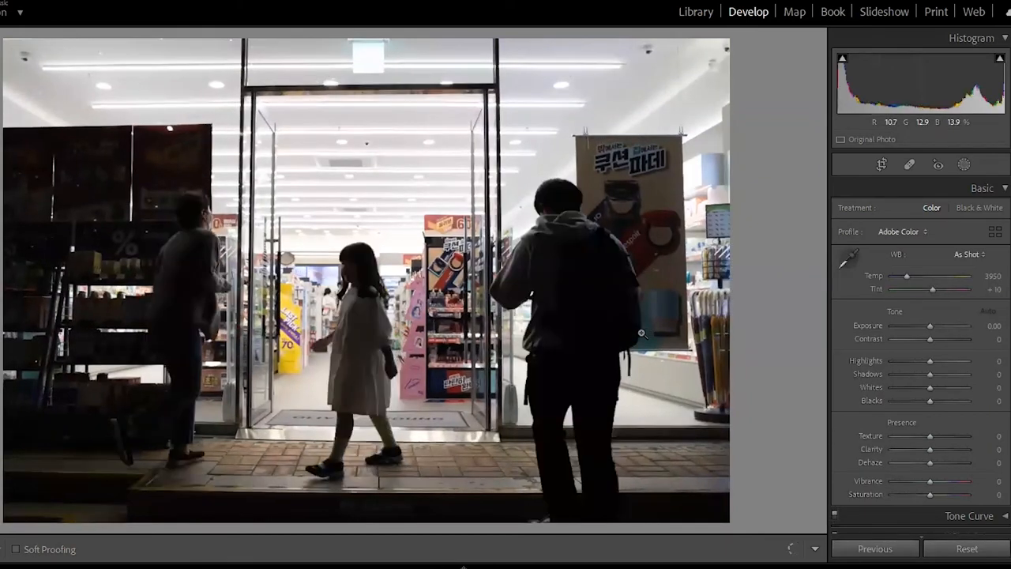
- Advance further to the corridor photo of the masked woman in a striped shirt
key(Right)
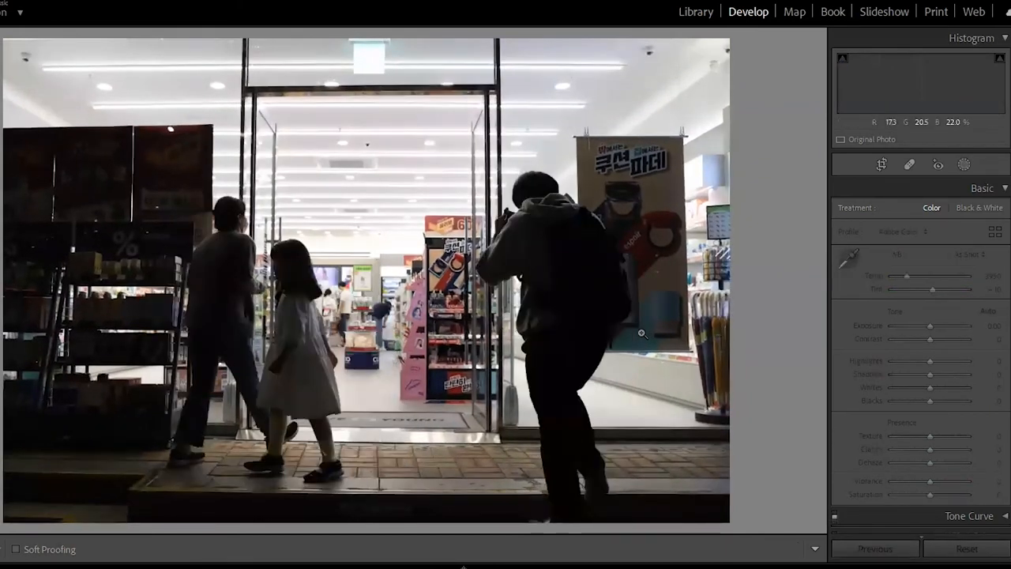
key(Right)
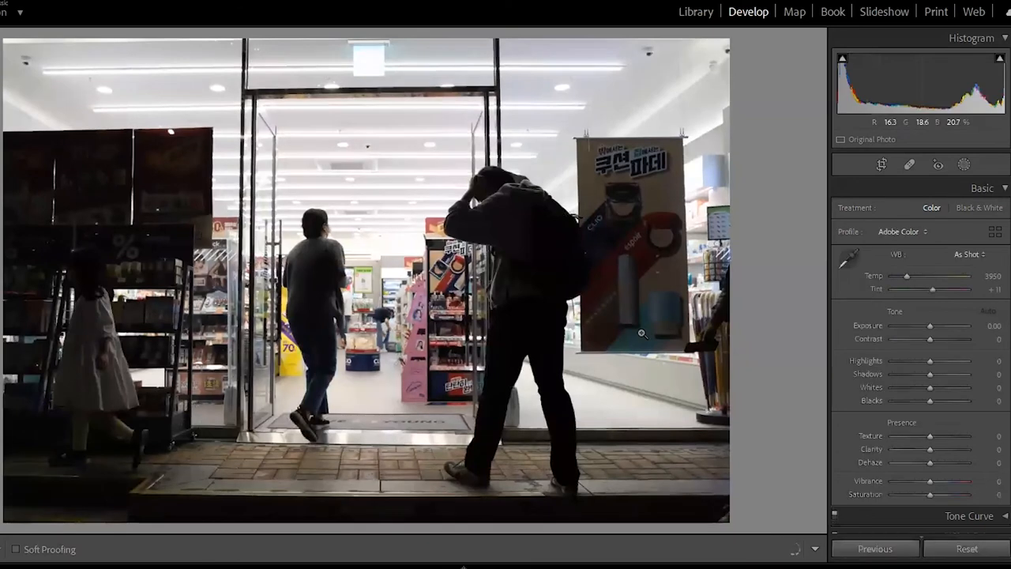
key(Right)
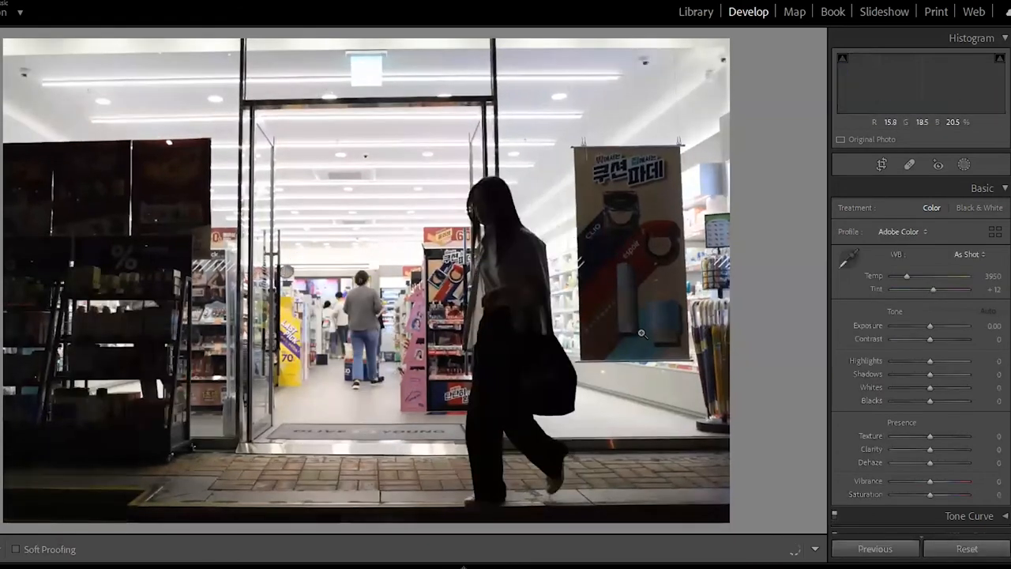
- Advance through the corridor and convenience store photos
key(Right)
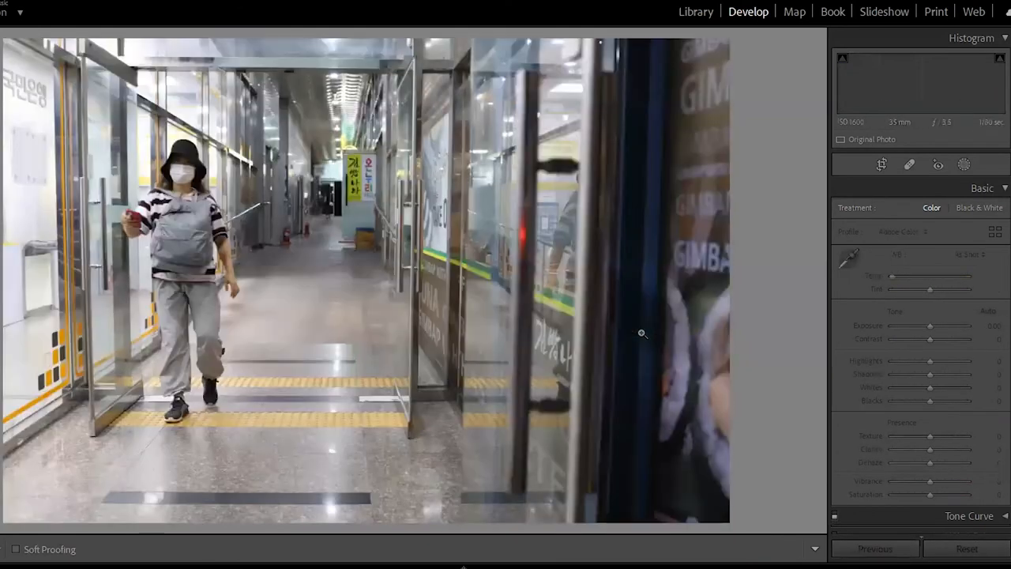
key(Right)
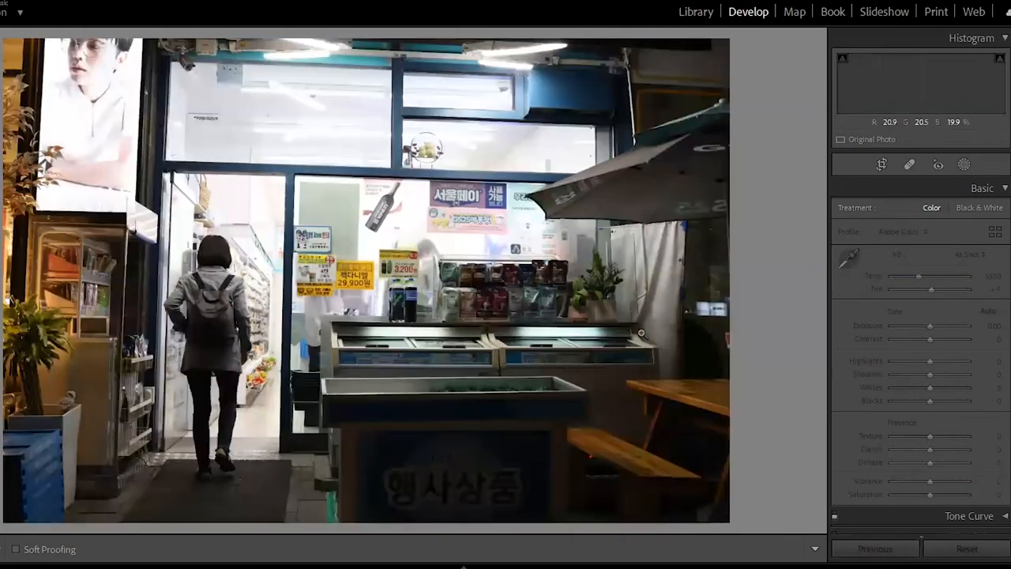
key(Right)
key(Right)
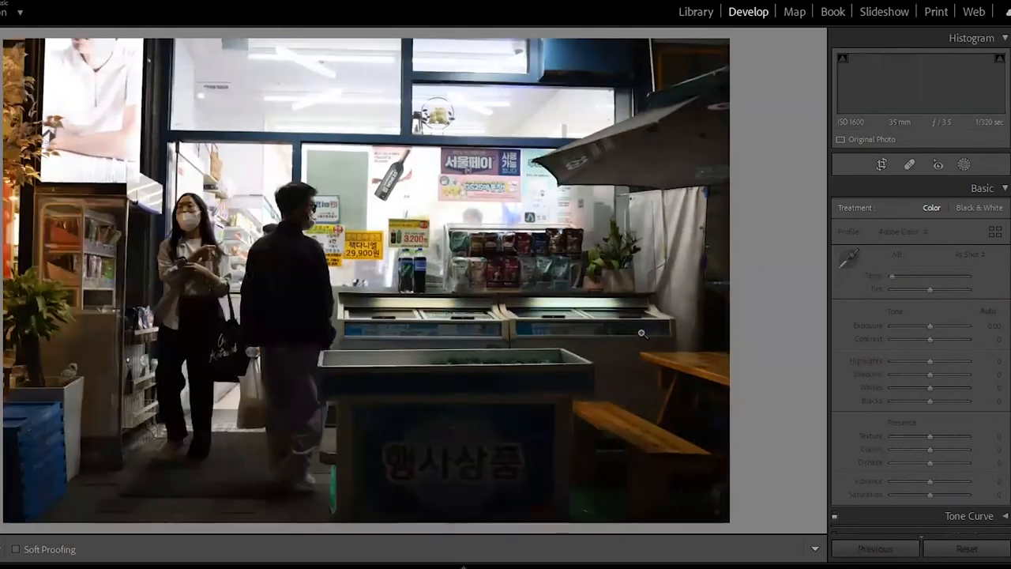
key(Right)
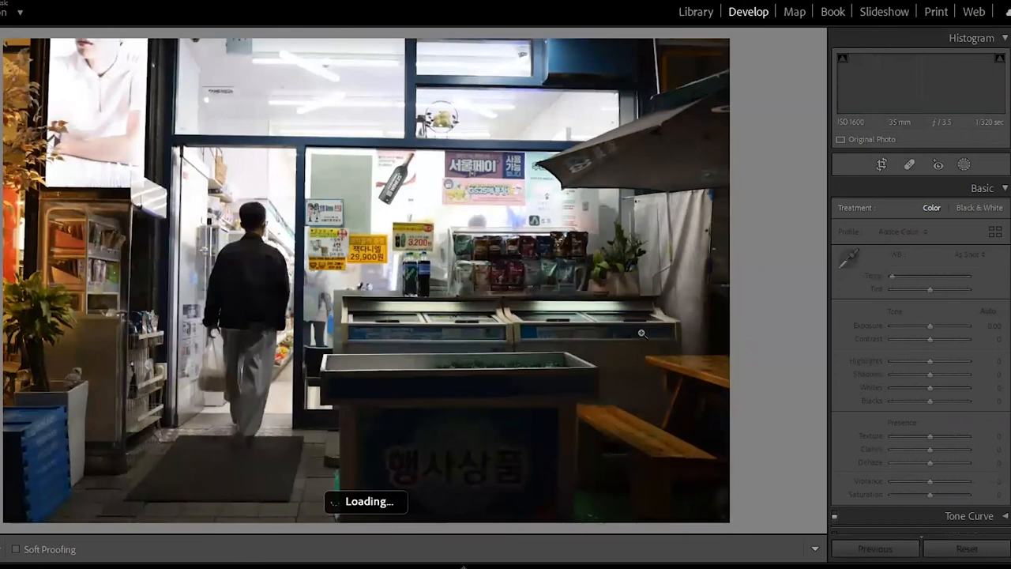
- Pass the night sculpture and red-banner street shots to reach the UNIQLO/adidas mall photo
key(Right)
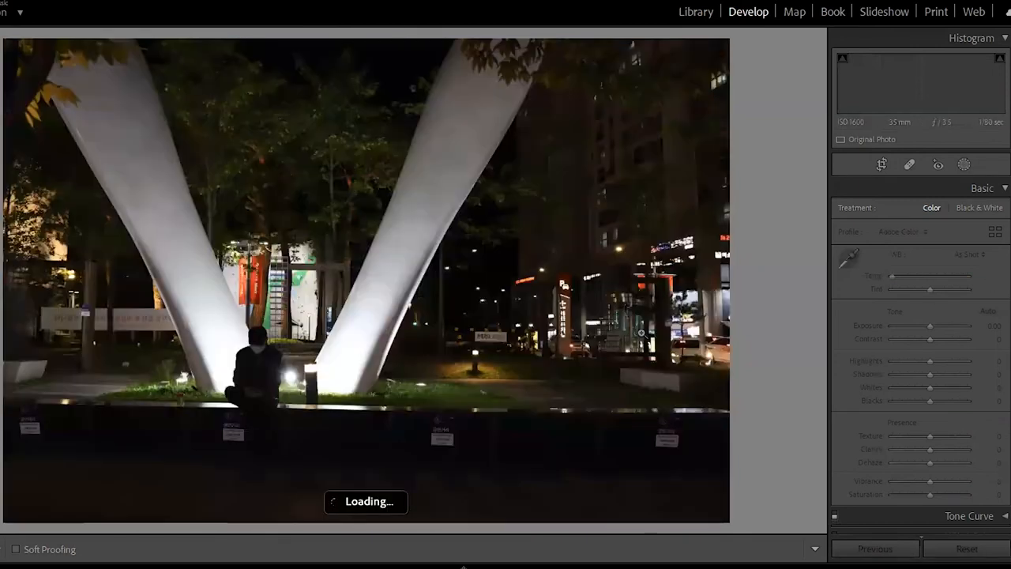
key(Right)
key(Right)
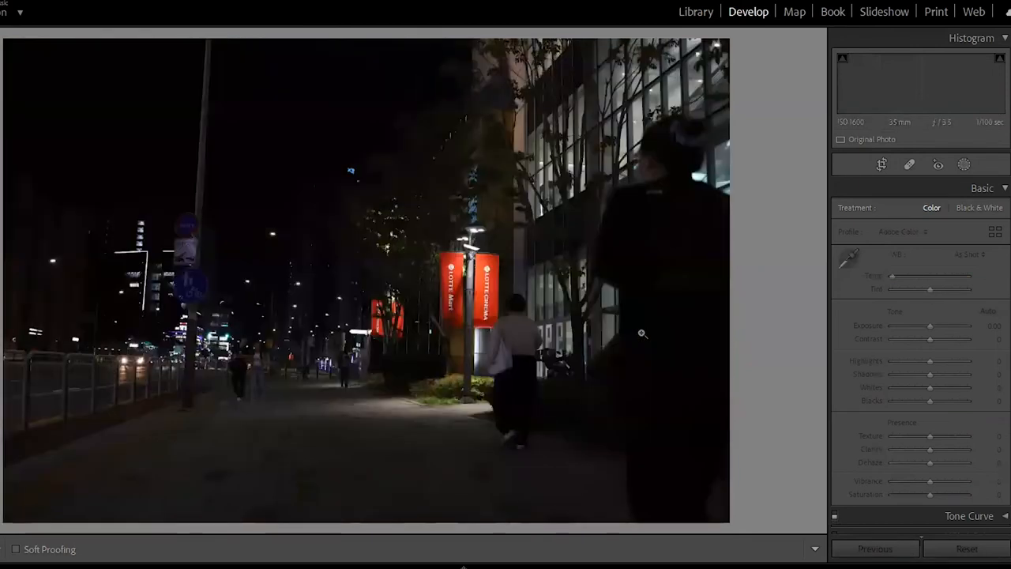
key(Right)
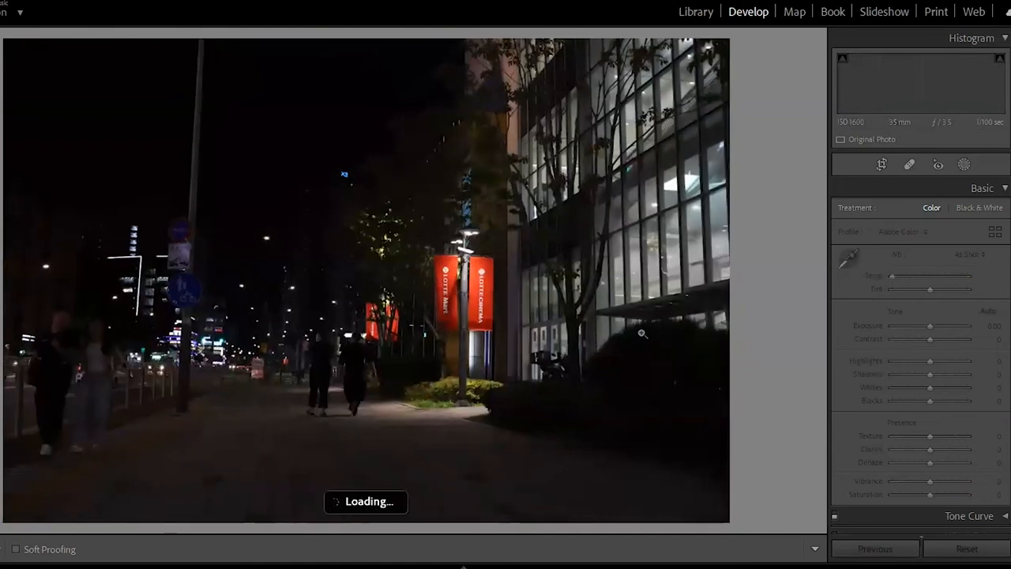
key(Right)
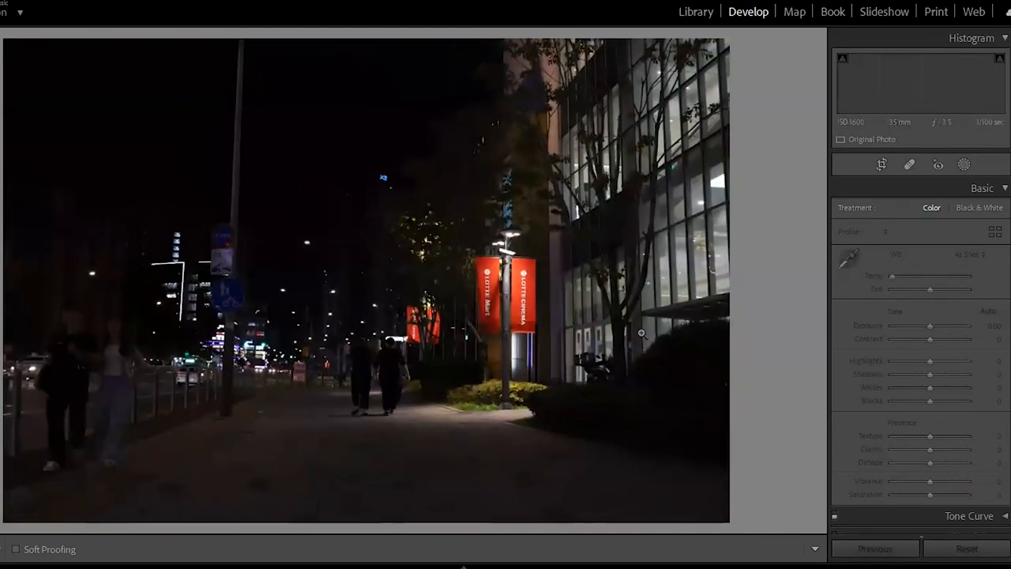
key(Right)
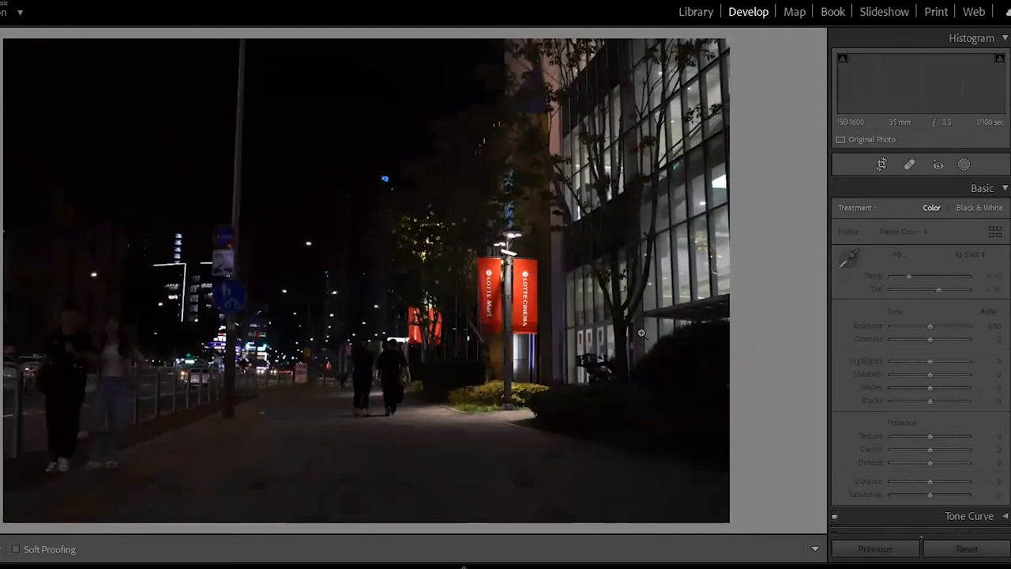
key(Right)
key(Right)
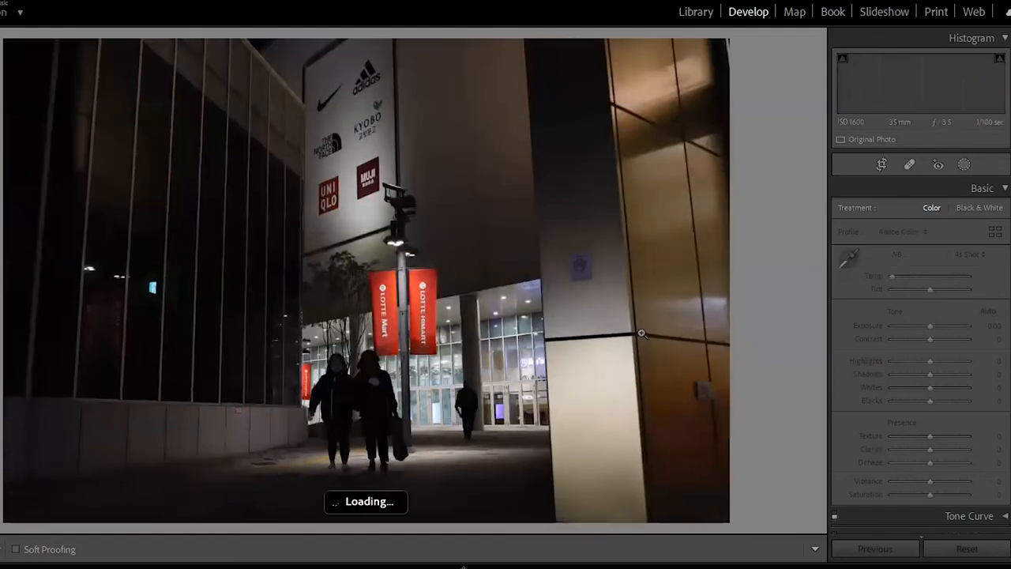
- Flip back and forth through the first mall building burst frames
key(Right)
key(Right)
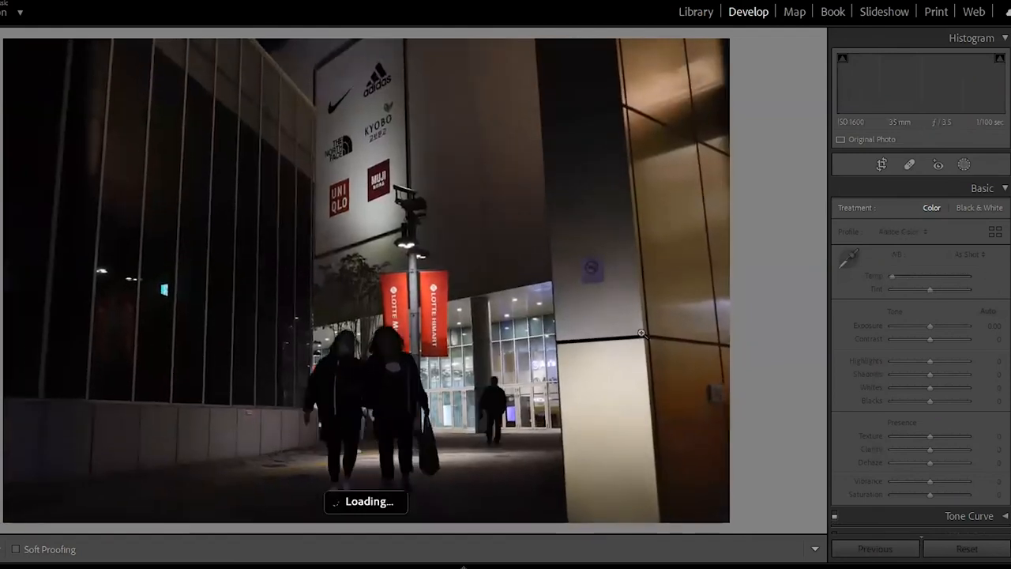
key(Right)
key(Right)
key(Right)
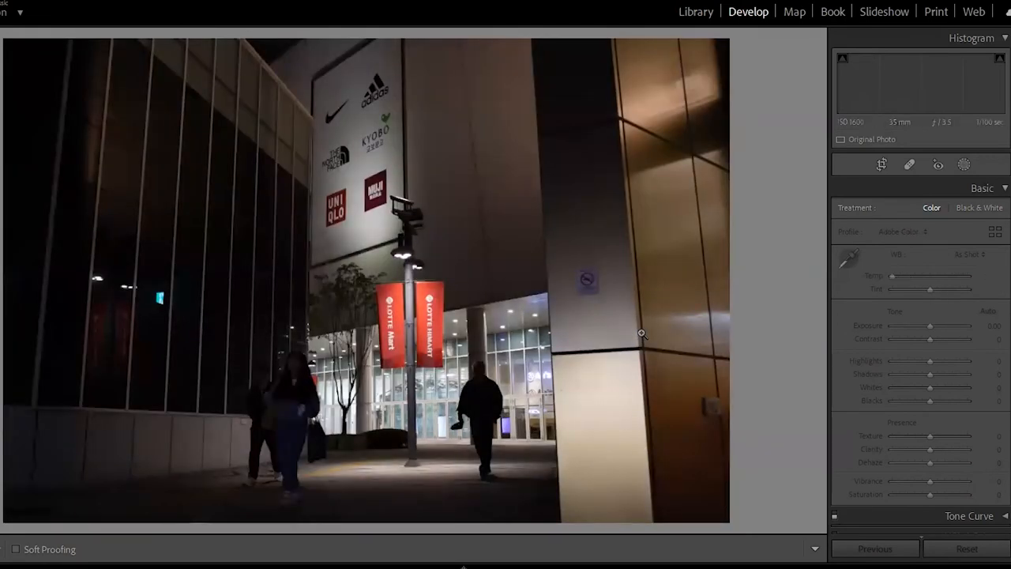
key(Right)
key(Left)
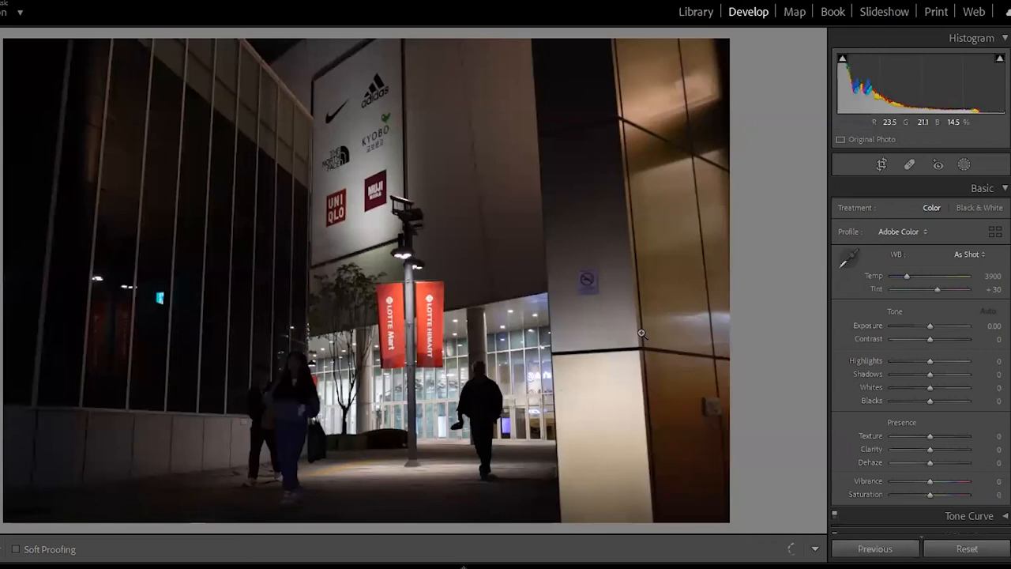
key(Right)
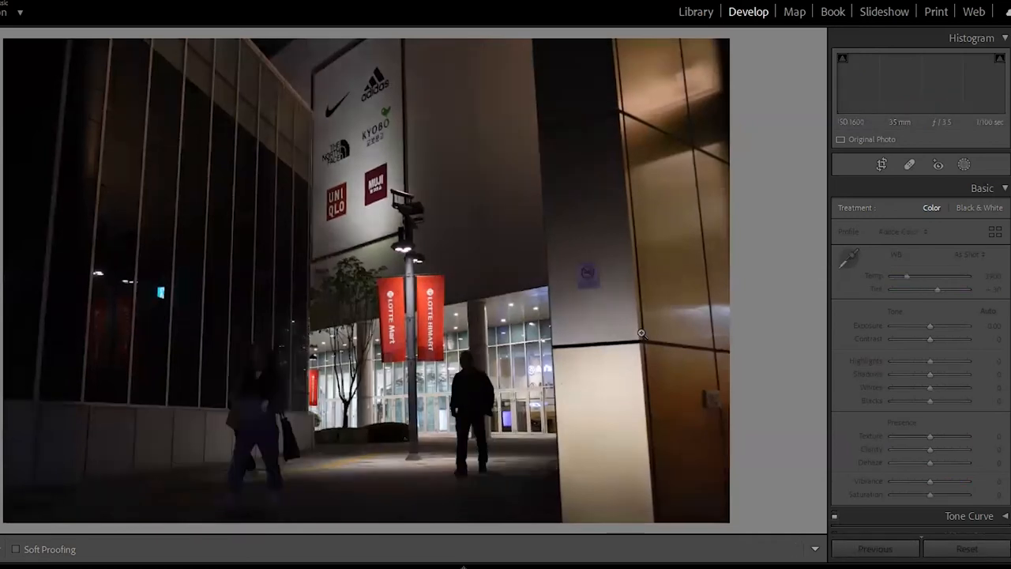
key(Right)
key(Right)
key(Right)
key(Right)
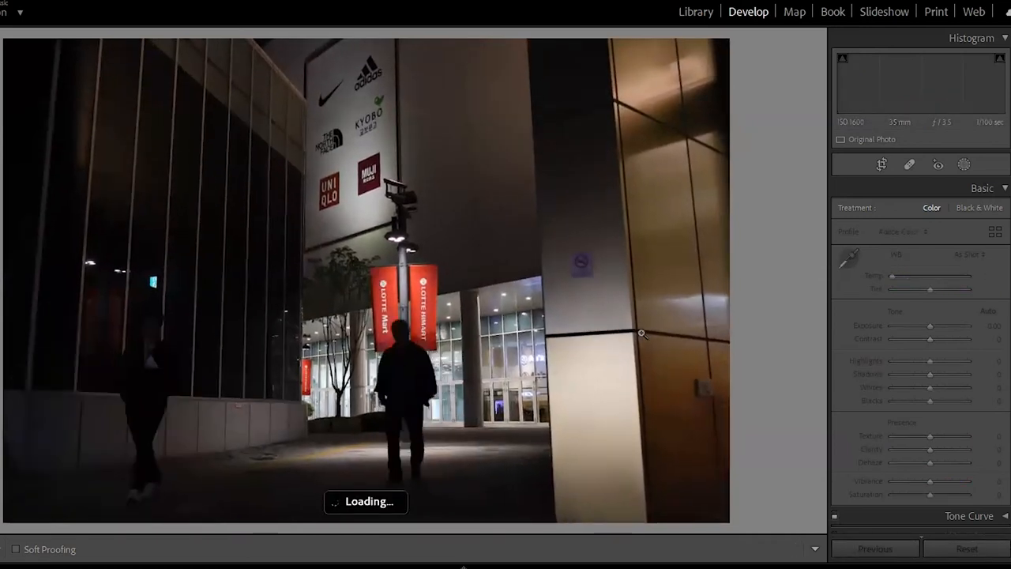
key(Right)
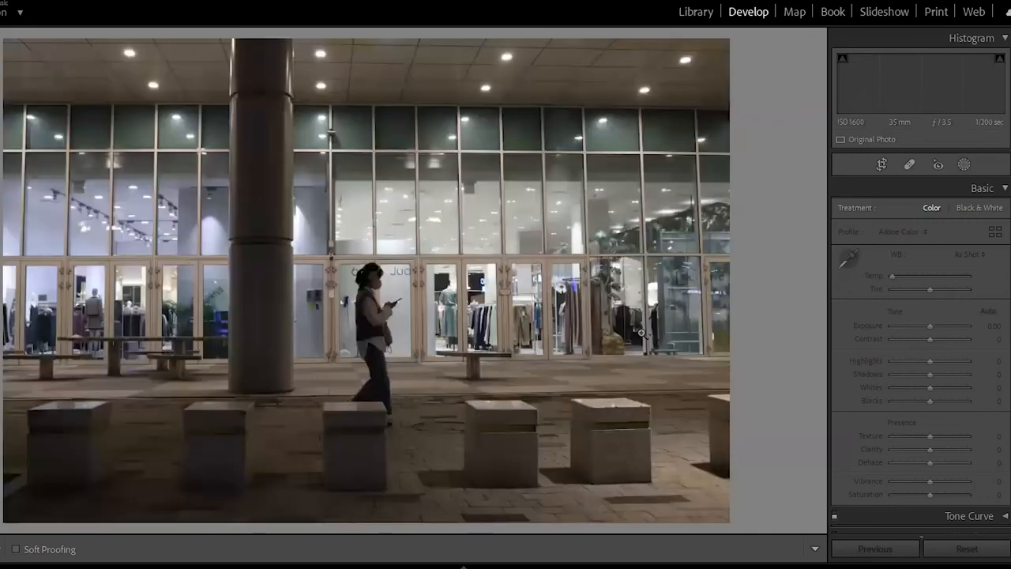
key(Right)
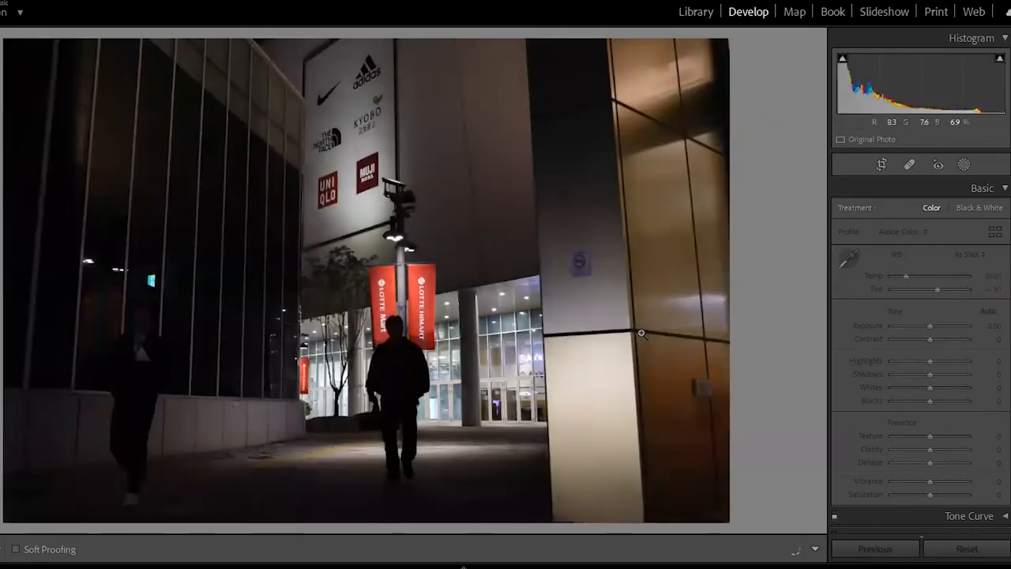
key(Right)
key(Right)
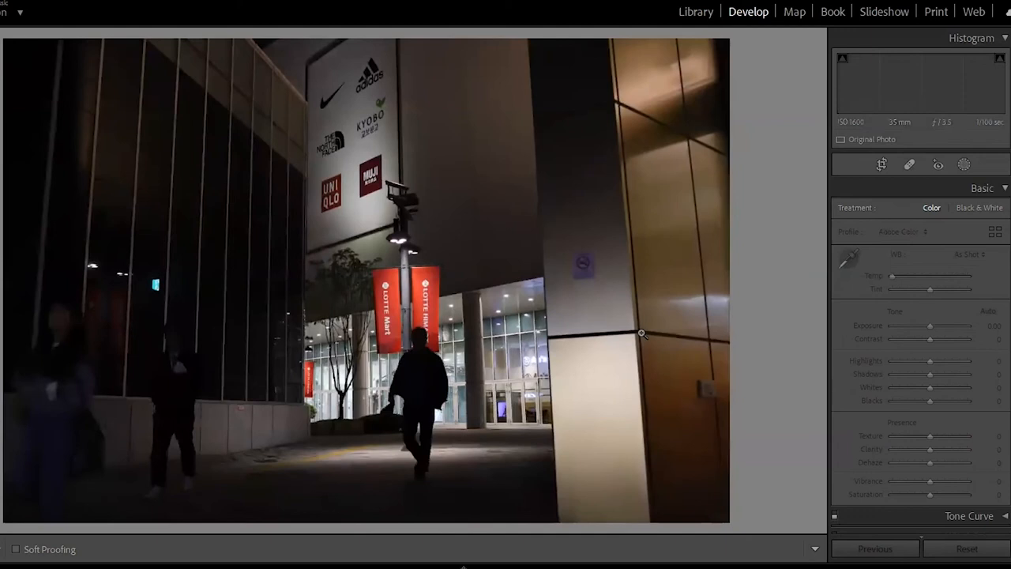
- Continue through later mall frames to the woman passing the lit glass storefronts
key(Right)
key(Right)
key(Right)
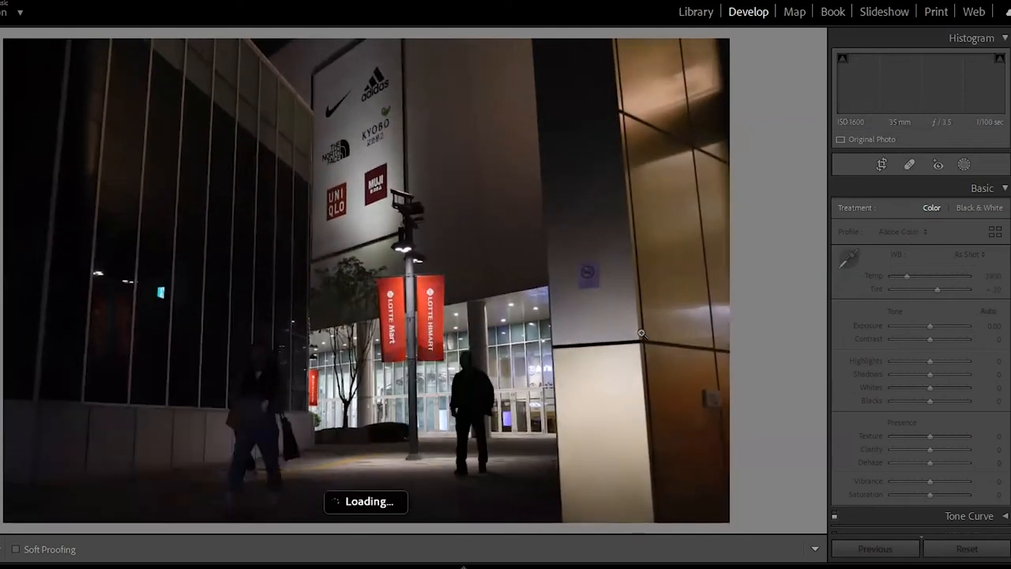
key(Right)
key(Right)
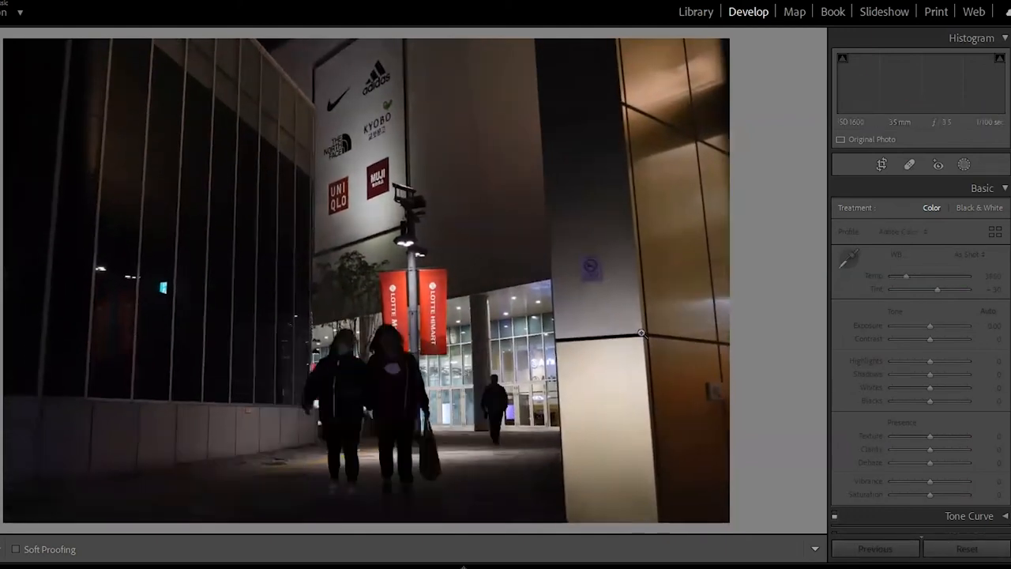
key(Right)
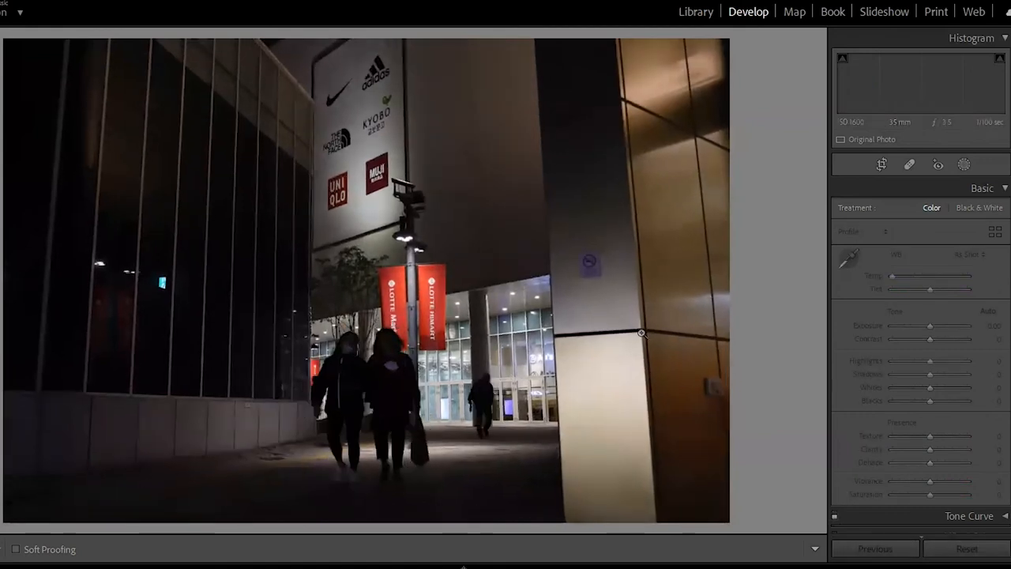
key(Right)
key(Right)
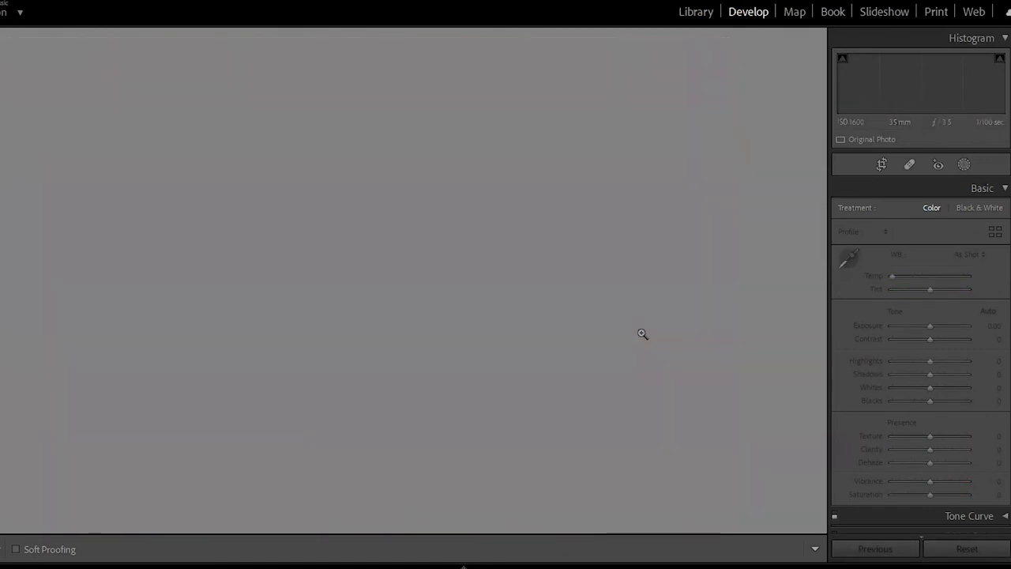
key(Right)
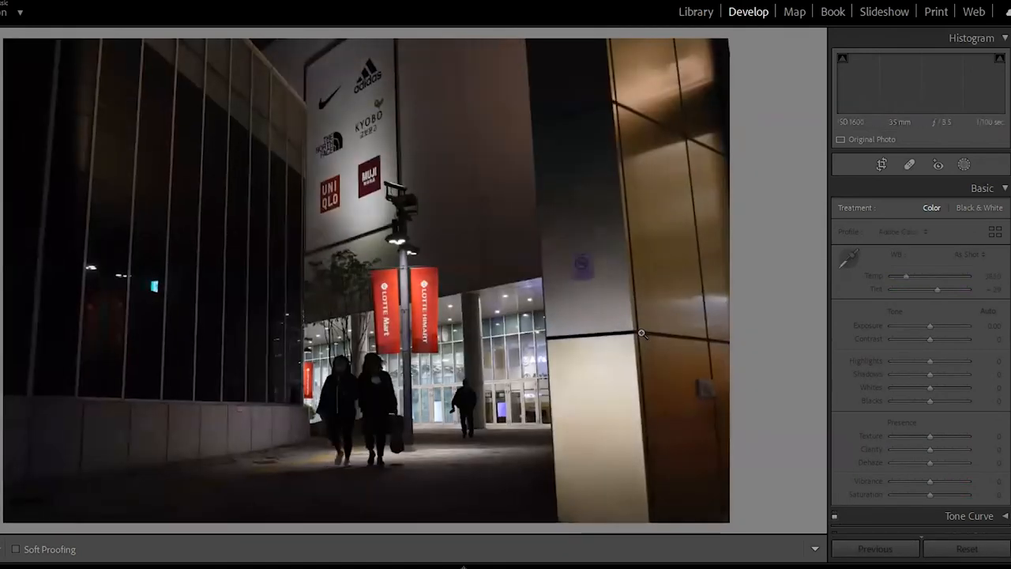
key(Right)
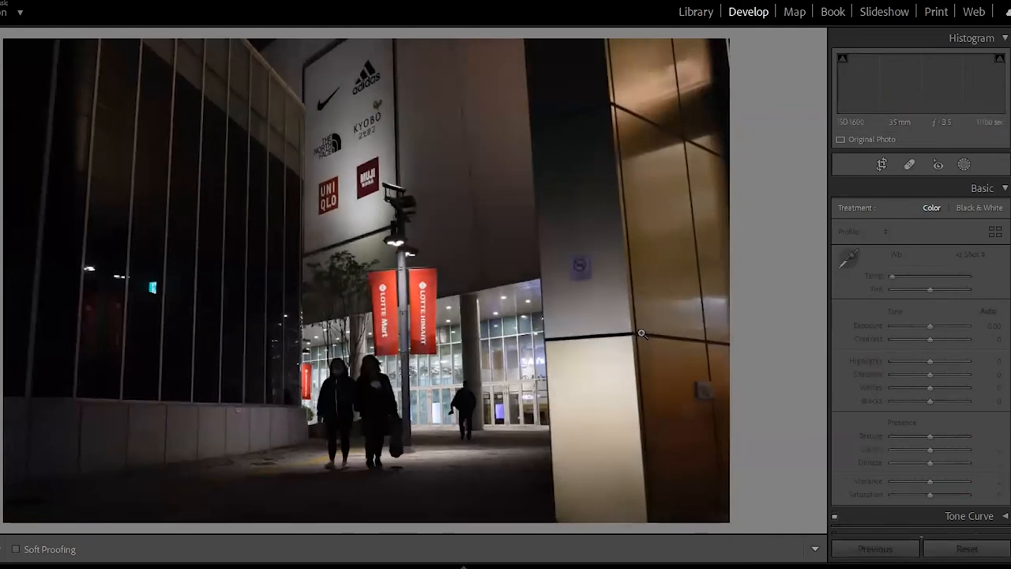
key(Right)
key(Right)
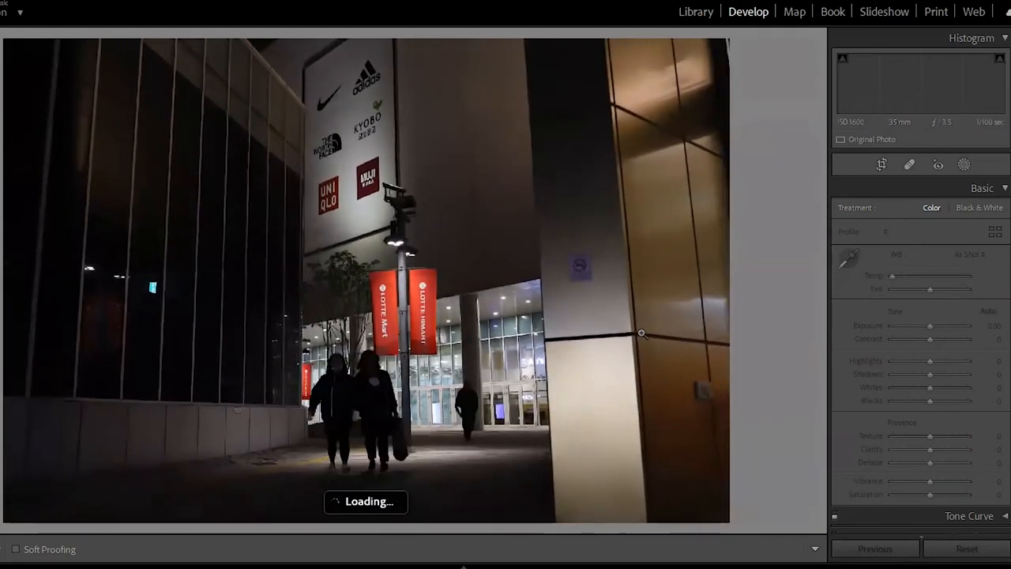
key(Right)
key(Right)
key(Right)
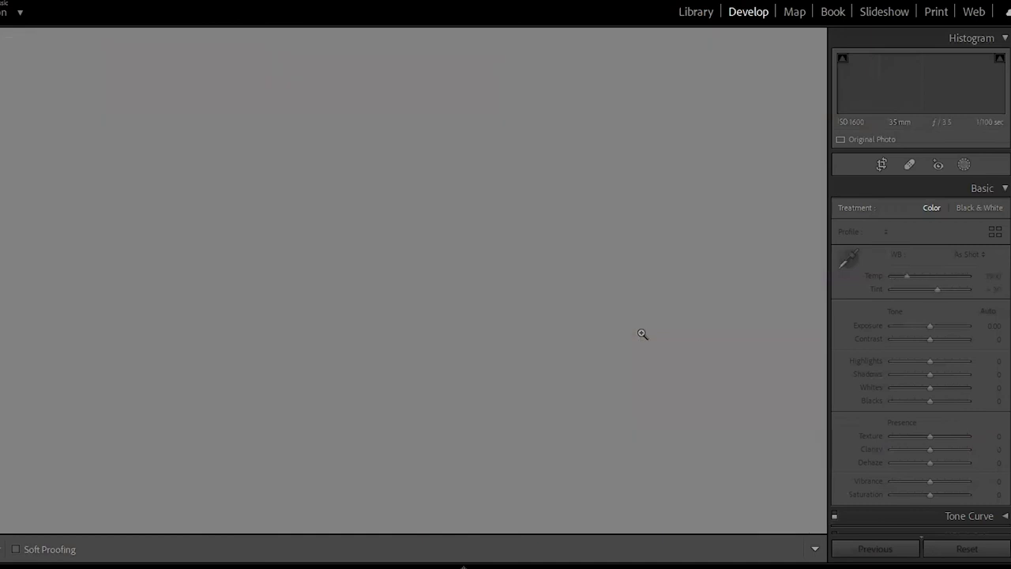
key(Right)
key(Right)
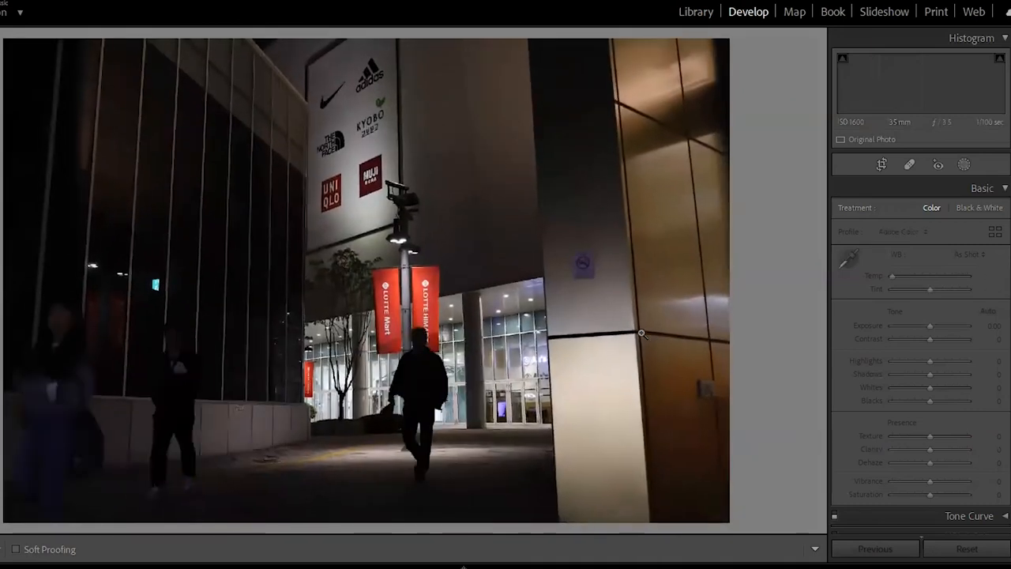
key(Right)
key(Right)
key(Right)
key(Right)
key(Right)
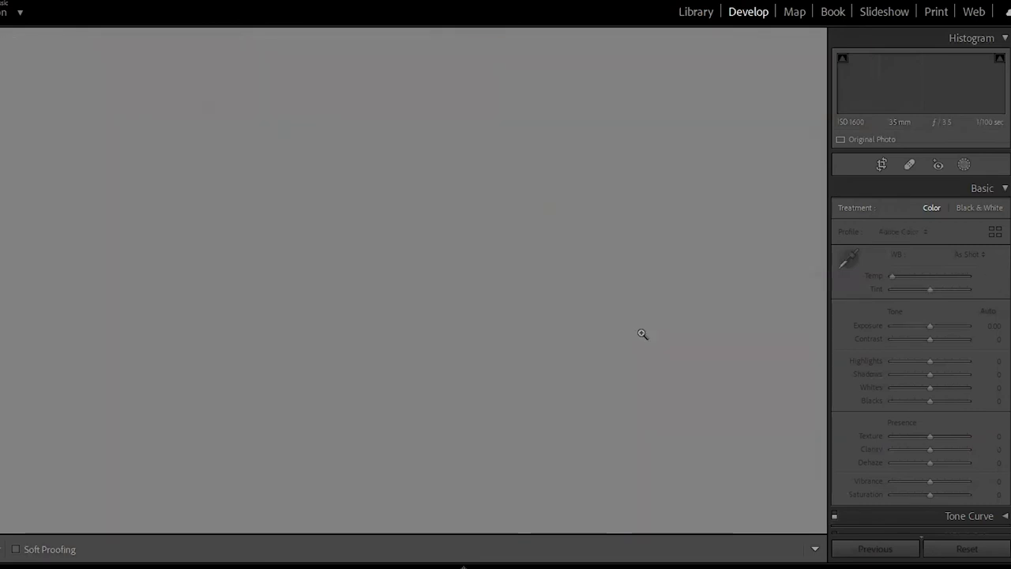
key(Right)
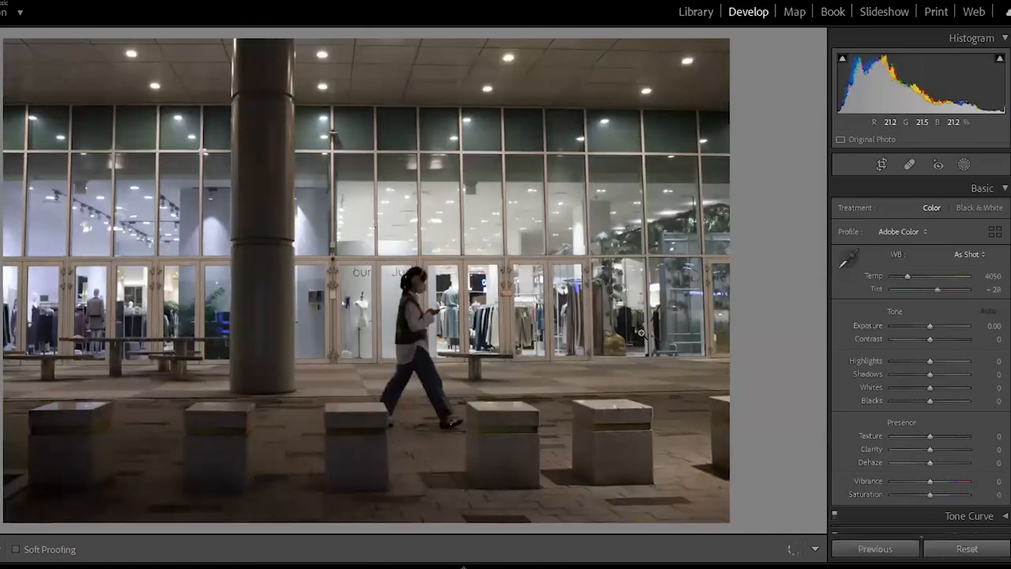
- Browse the storefront burst and neighbouring walkway shots of the walking woman
key(Right)
key(Right)
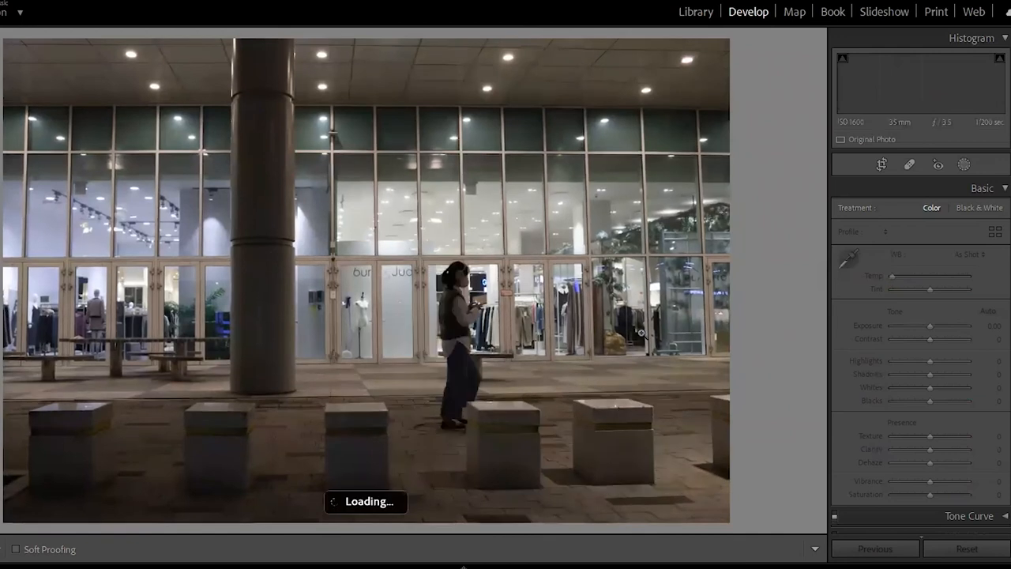
key(Right)
key(Right)
key(Right)
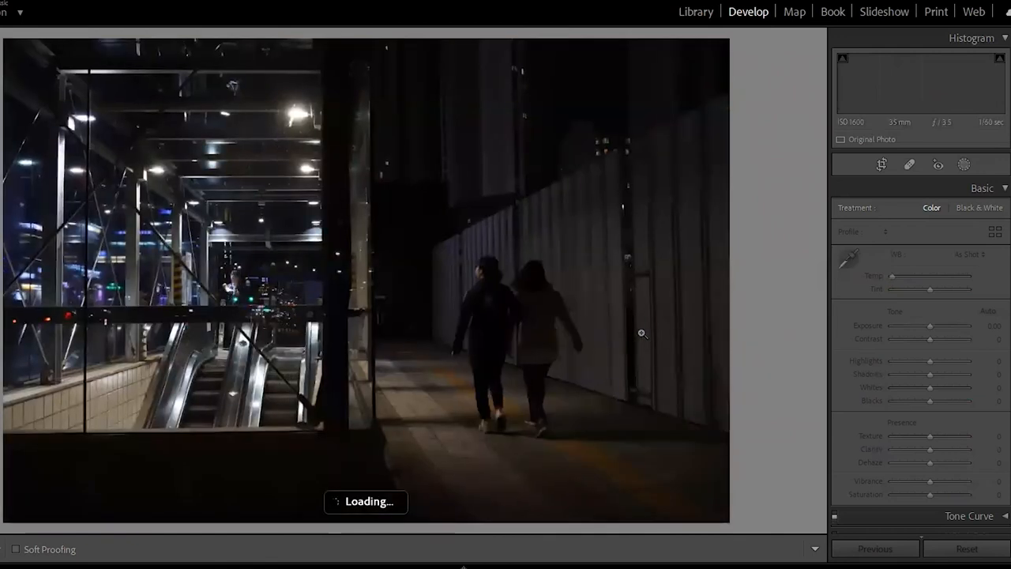
key(Right)
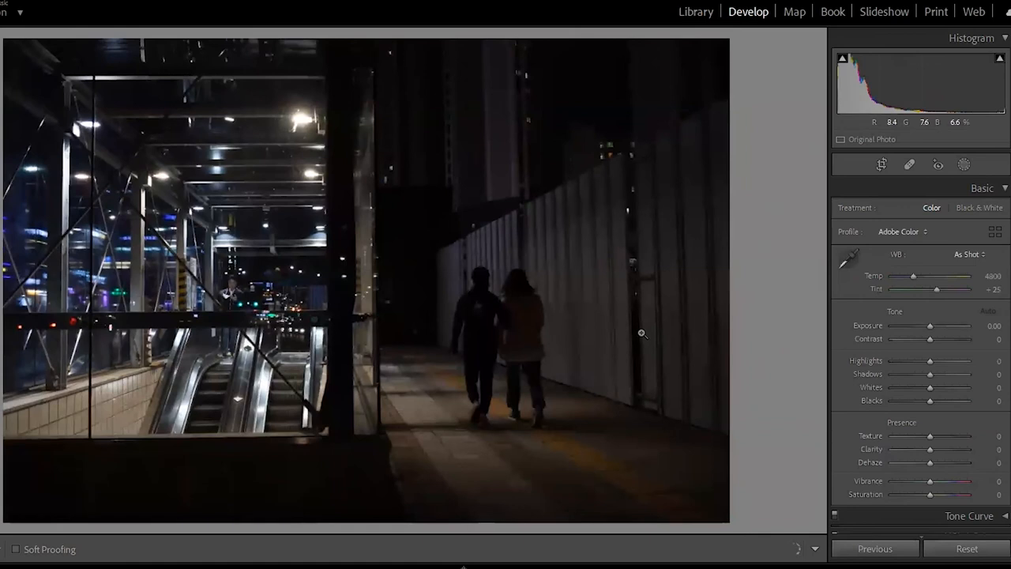
key(Right)
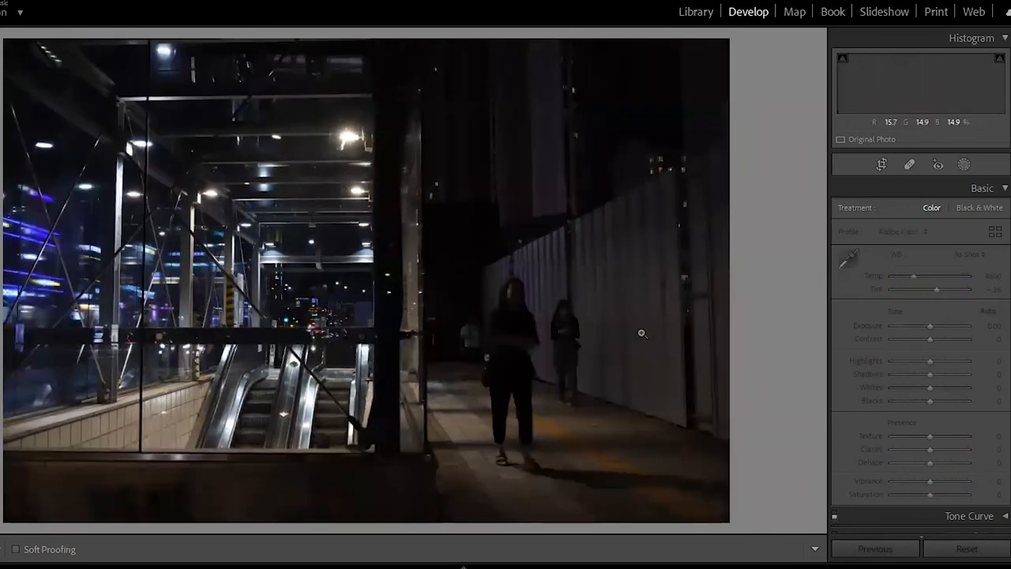
key(Right)
key(Left)
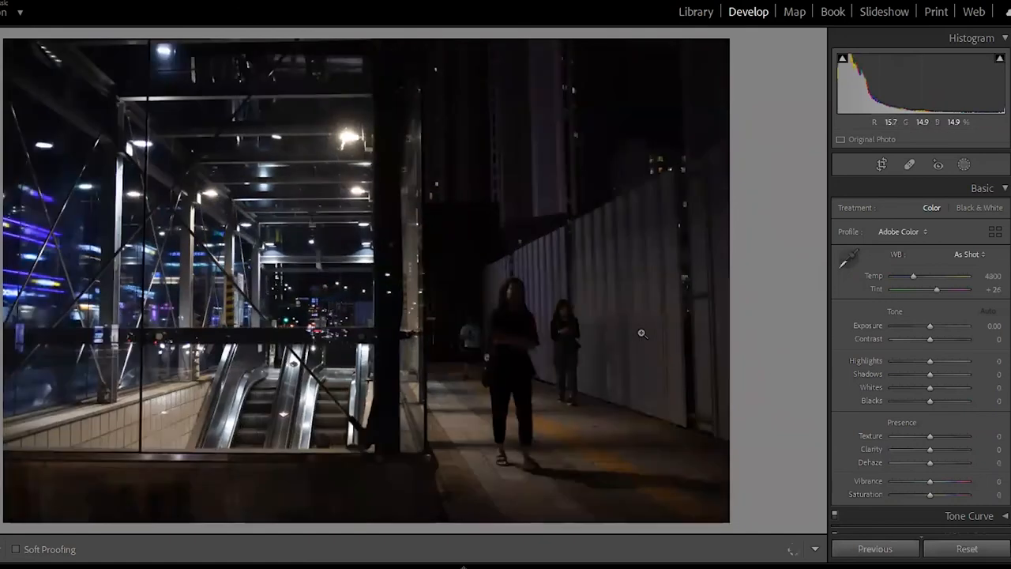
key(Right)
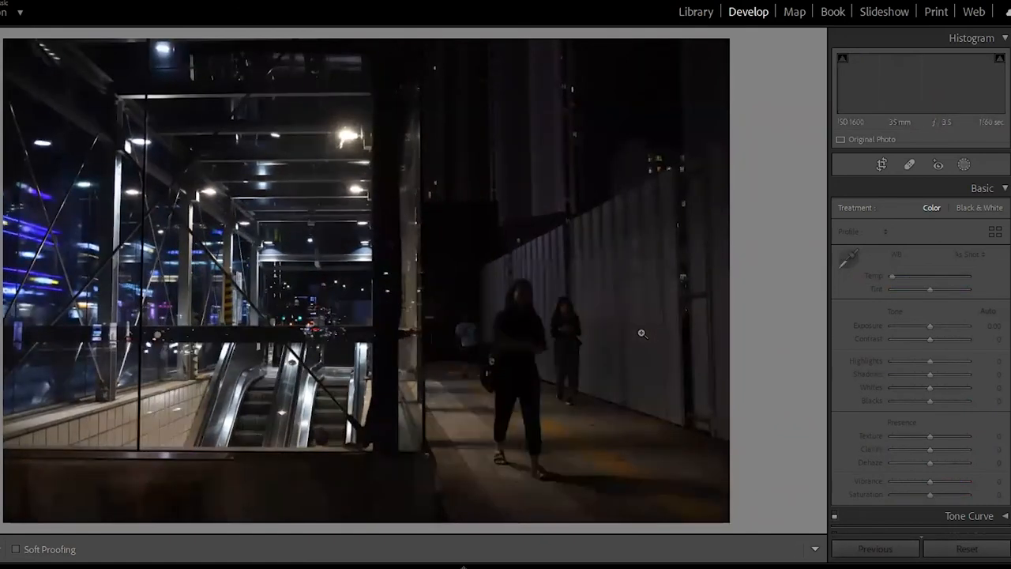
key(Right)
key(Right)
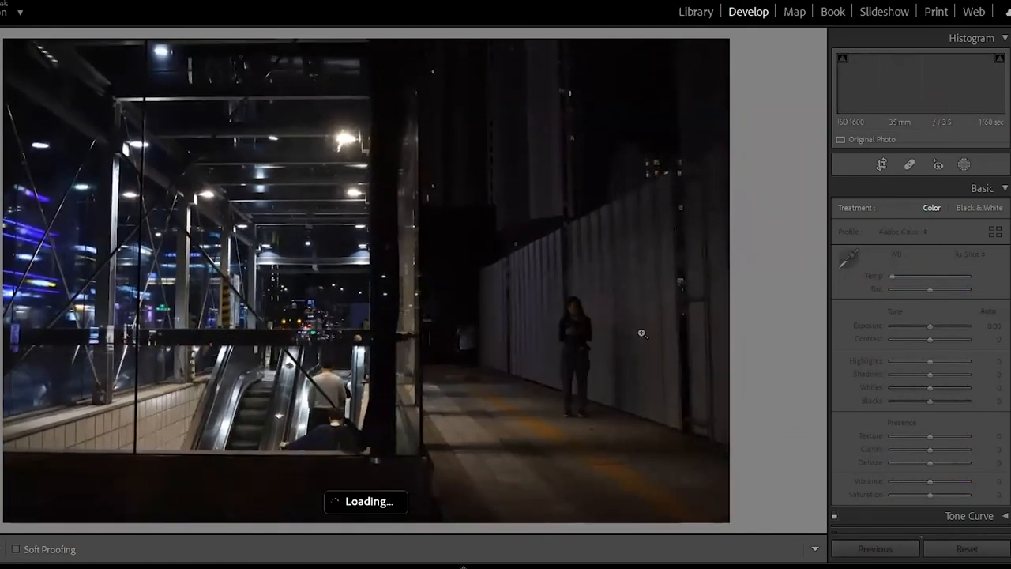
- Advance through the remaining walkway photos to the beige-jacket man at the subway entrance
key(Right)
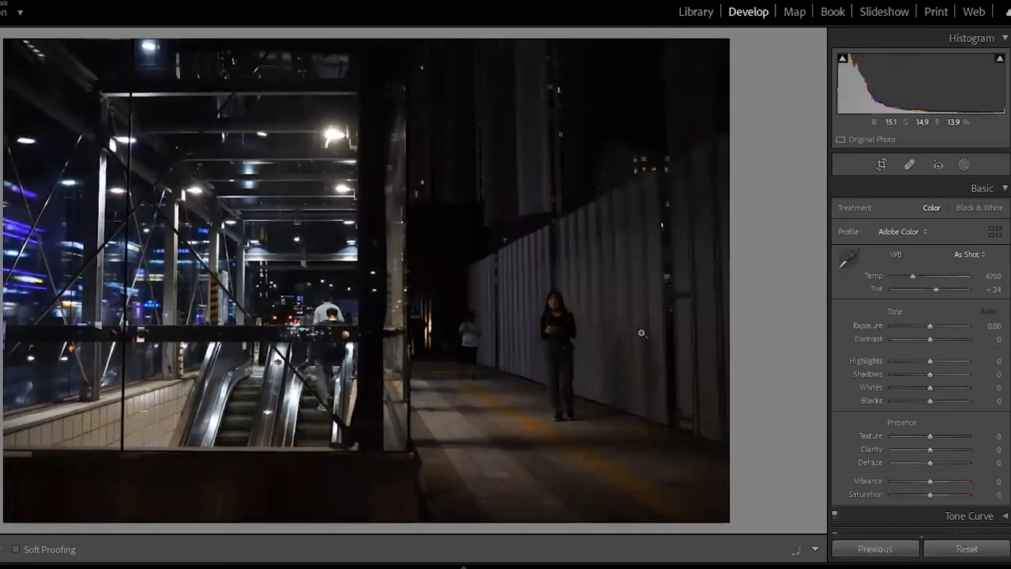
key(Right)
key(Right)
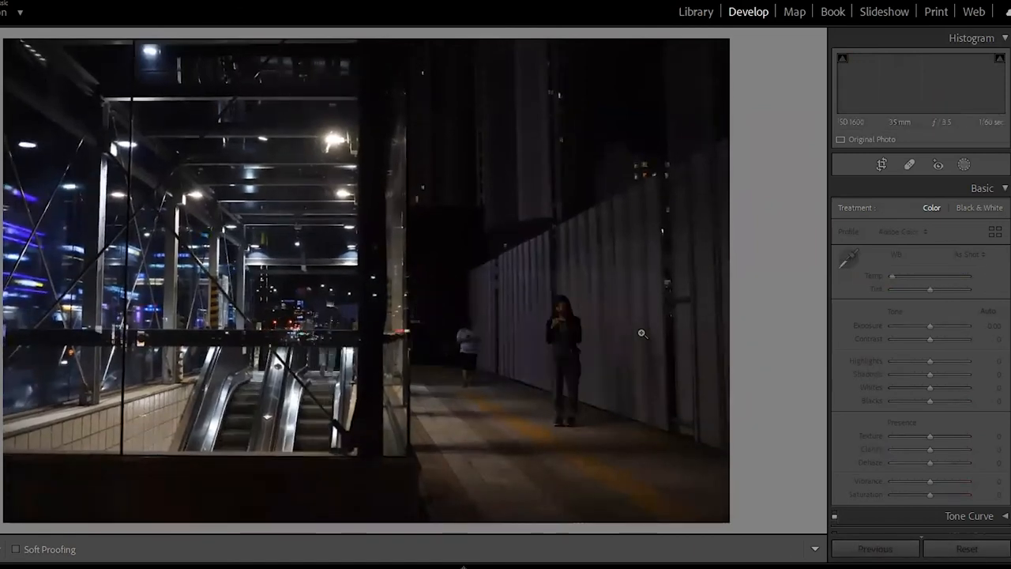
key(Right)
key(Right)
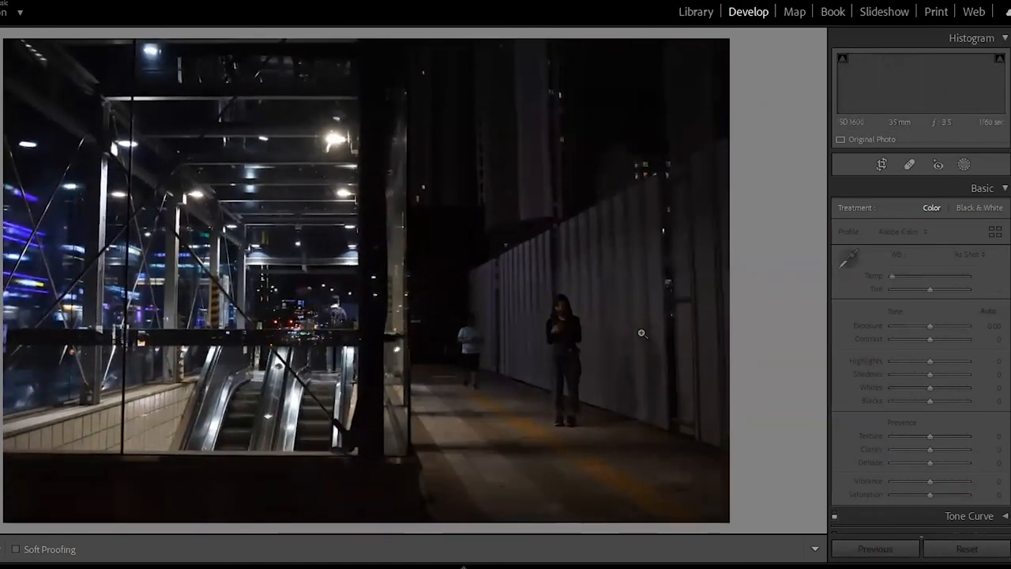
key(Right)
key(Right)
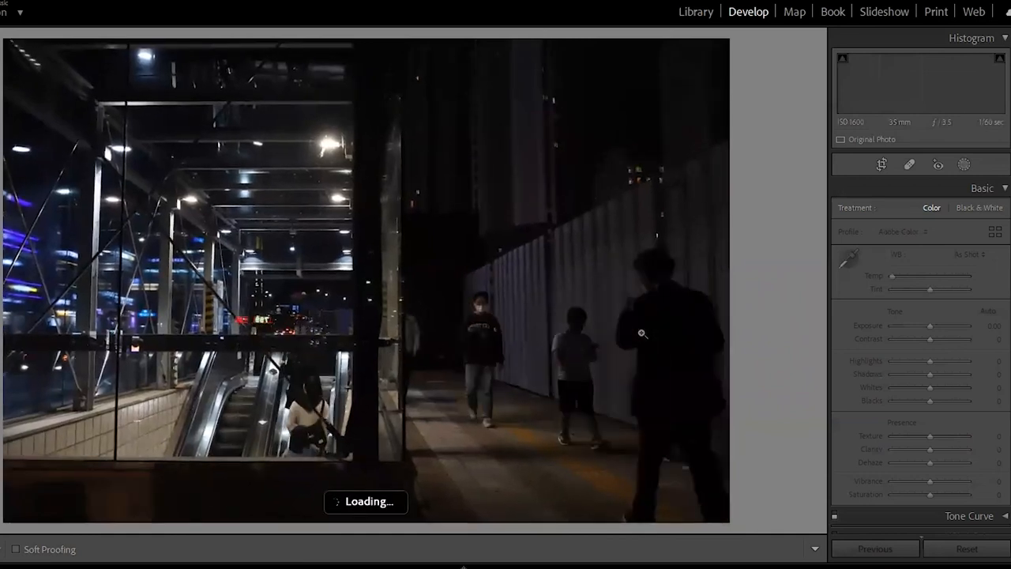
key(Right)
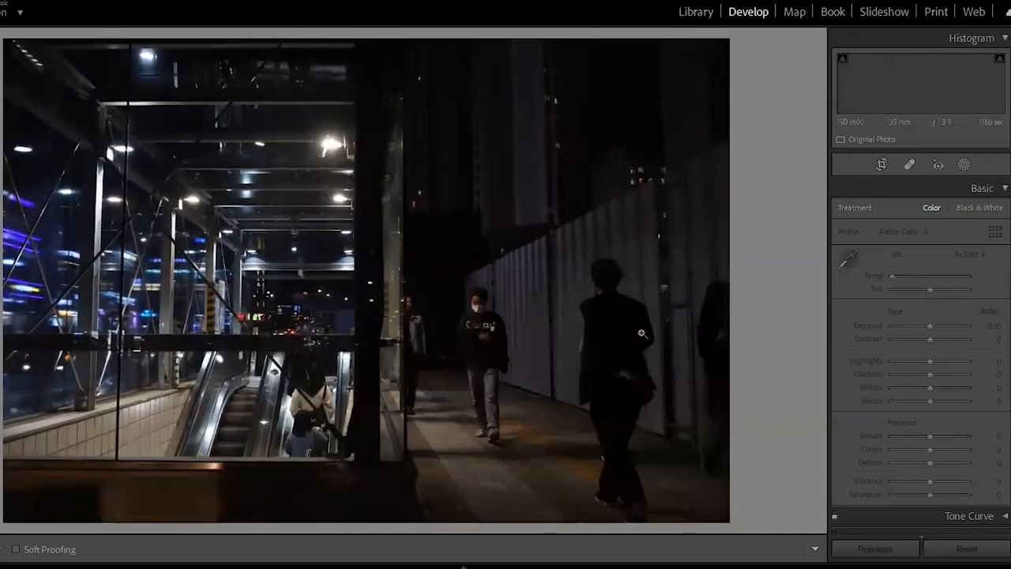
key(Right)
key(Right)
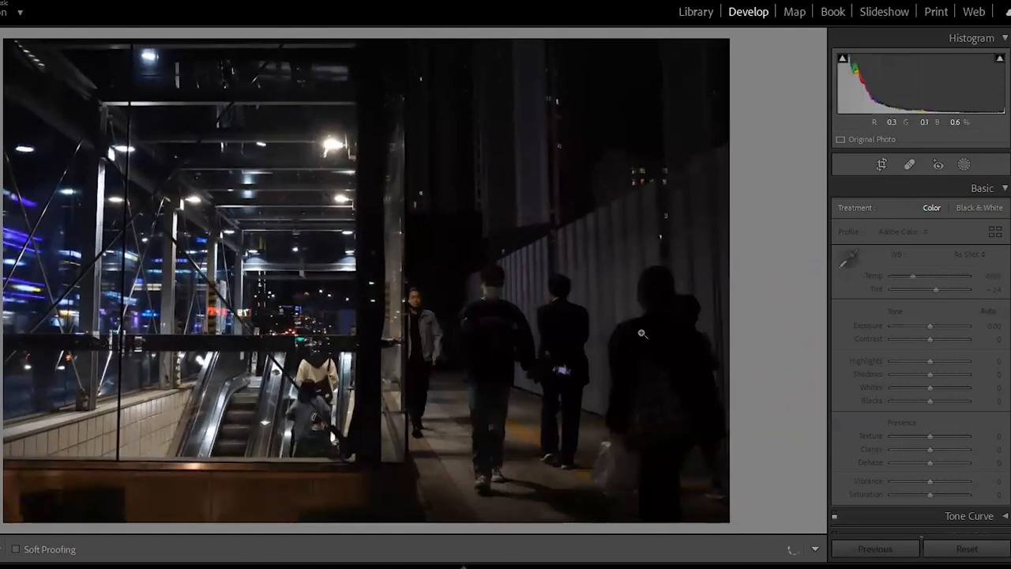
key(Right)
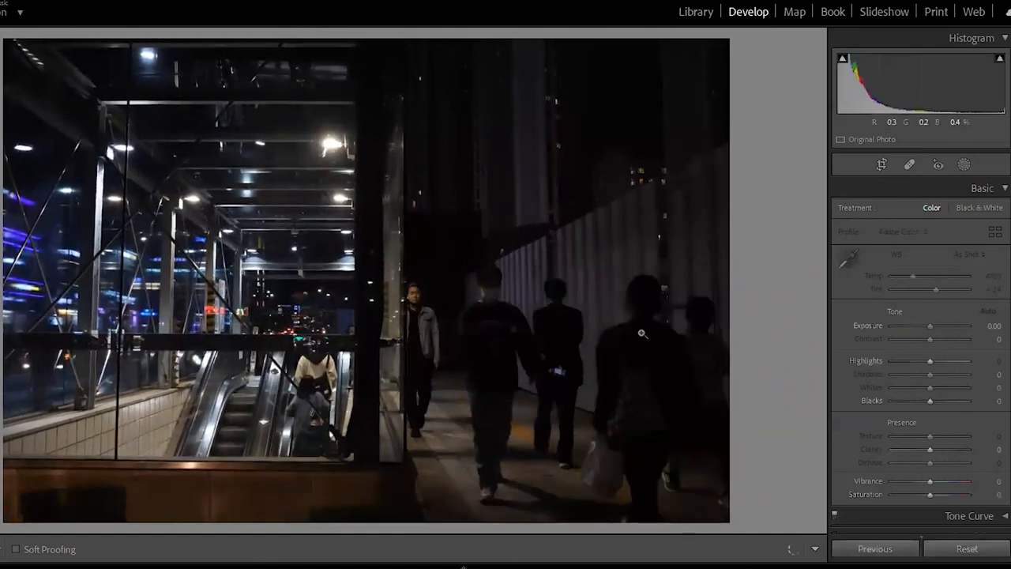
key(Right)
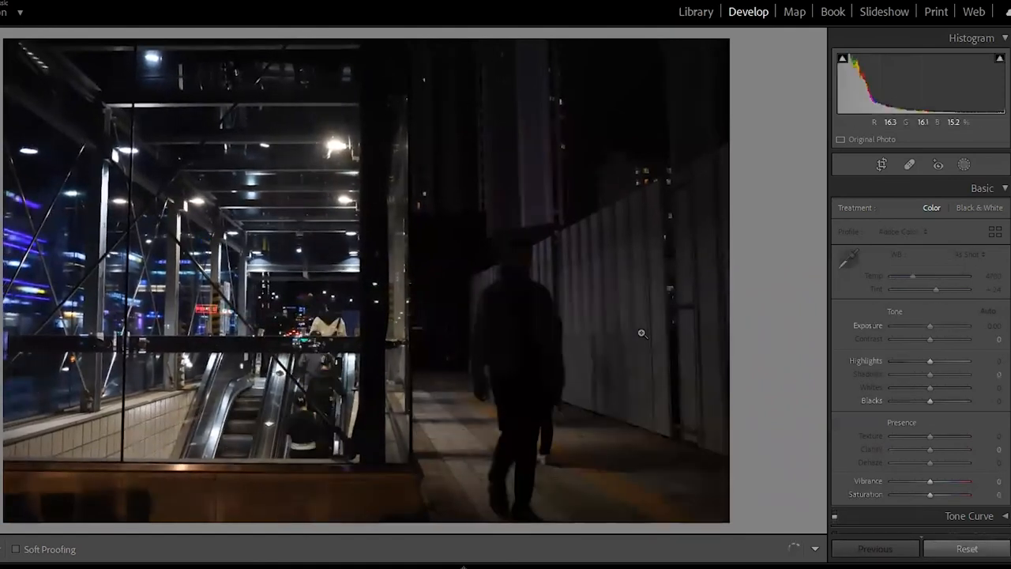
key(Right)
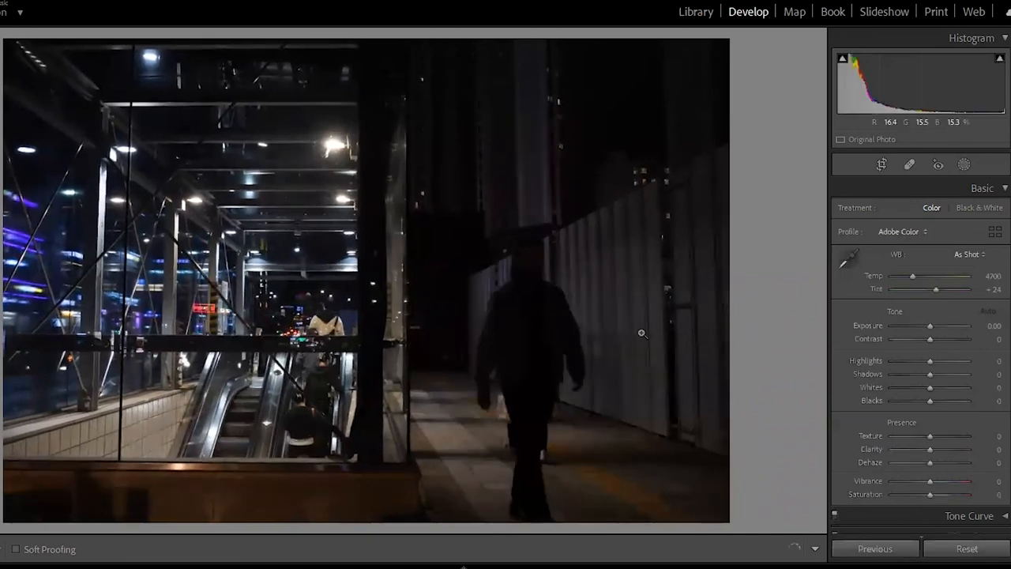
key(Right)
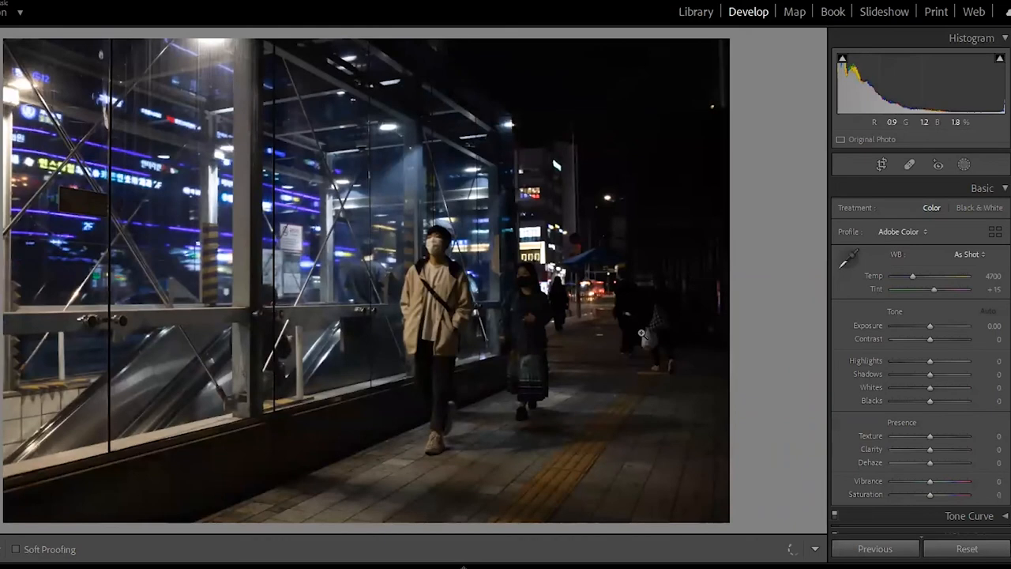
- Advance through the two-men walkway shots to the night crosswalk photo
key(Right)
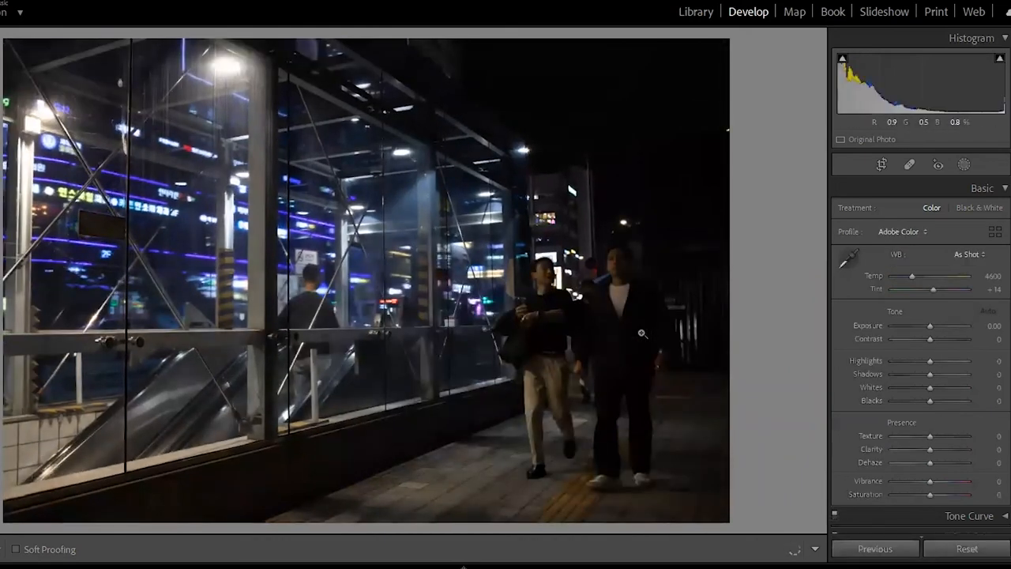
key(Right)
key(Right)
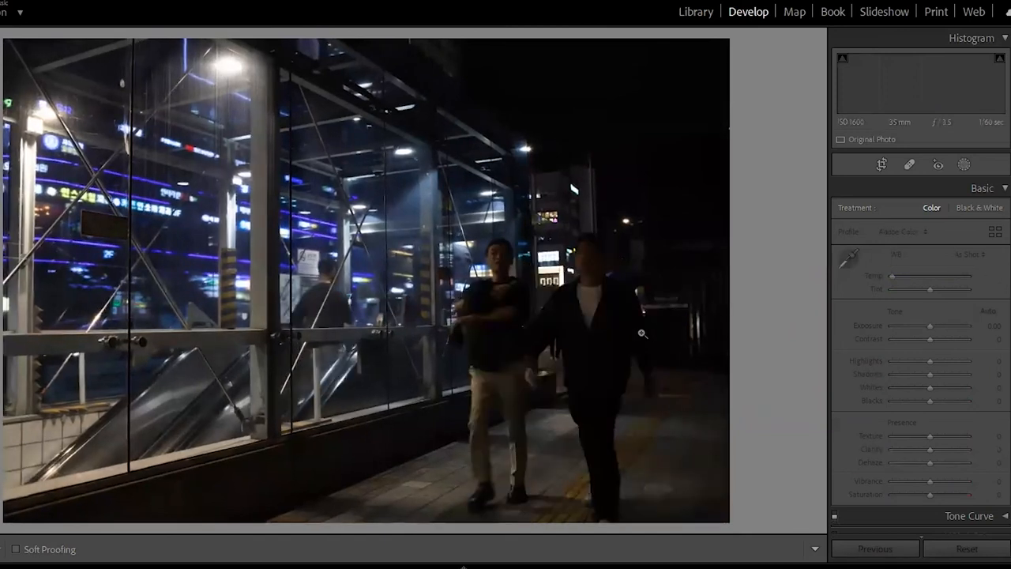
key(Right)
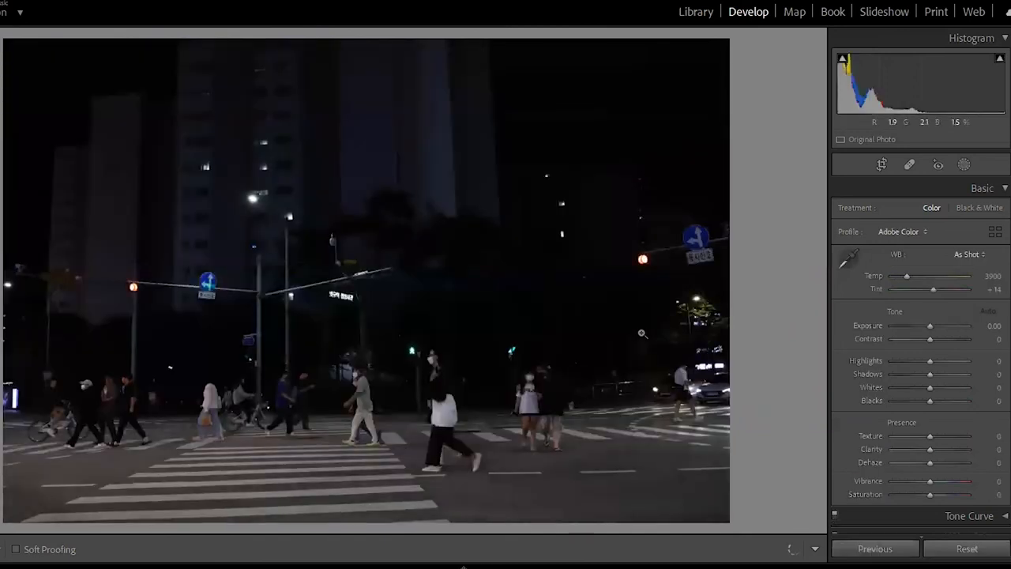
- Pass the crosswalk photos and reach the café interior shot under pendant lamps
key(Right)
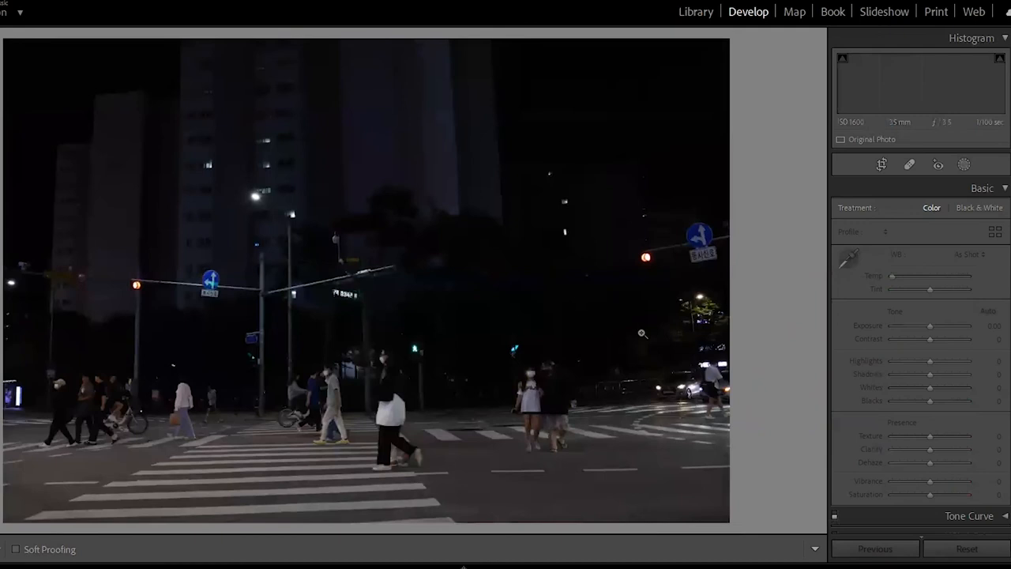
key(Right)
key(Right)
key(Right)
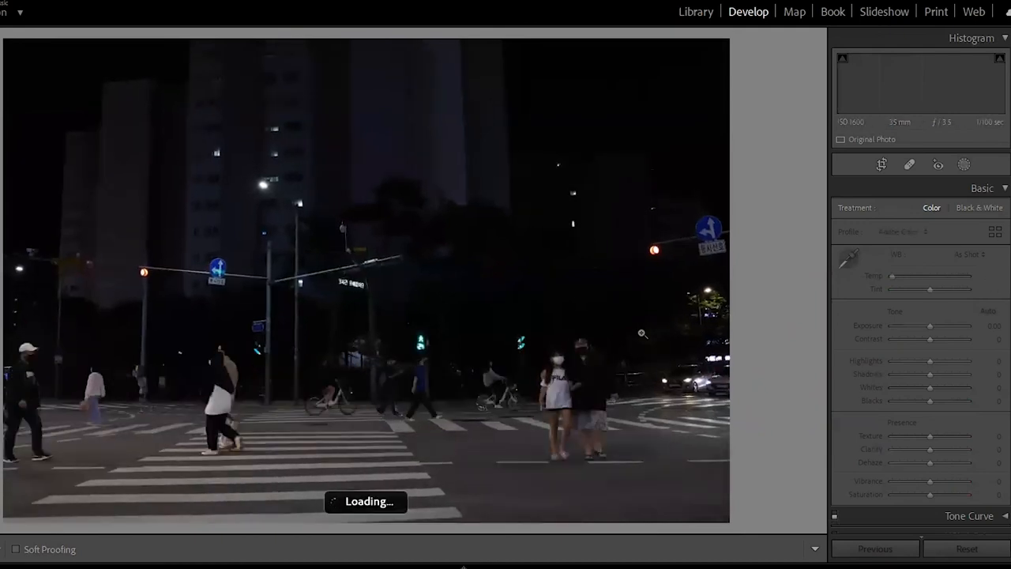
key(Right)
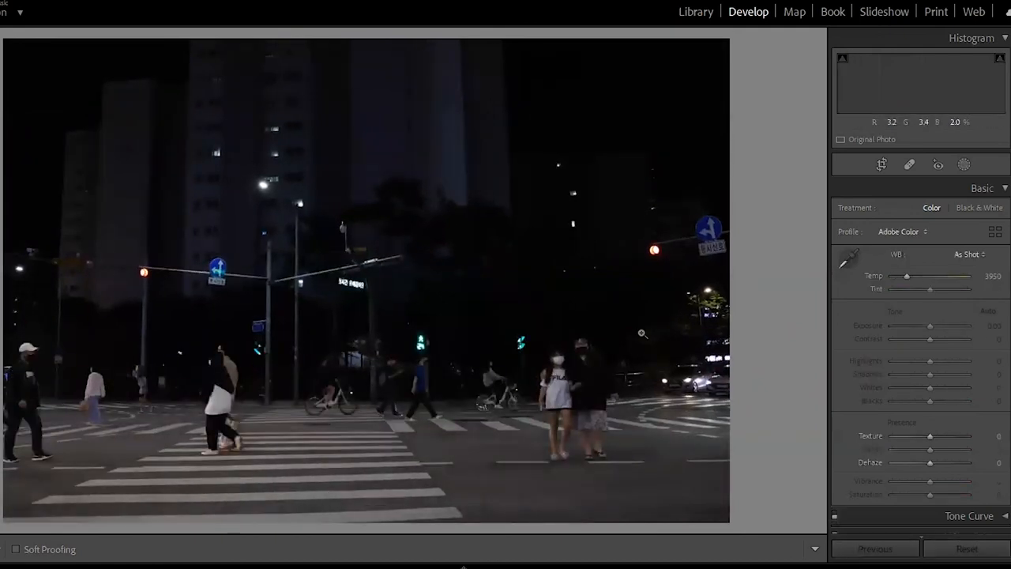
key(Right)
key(Right)
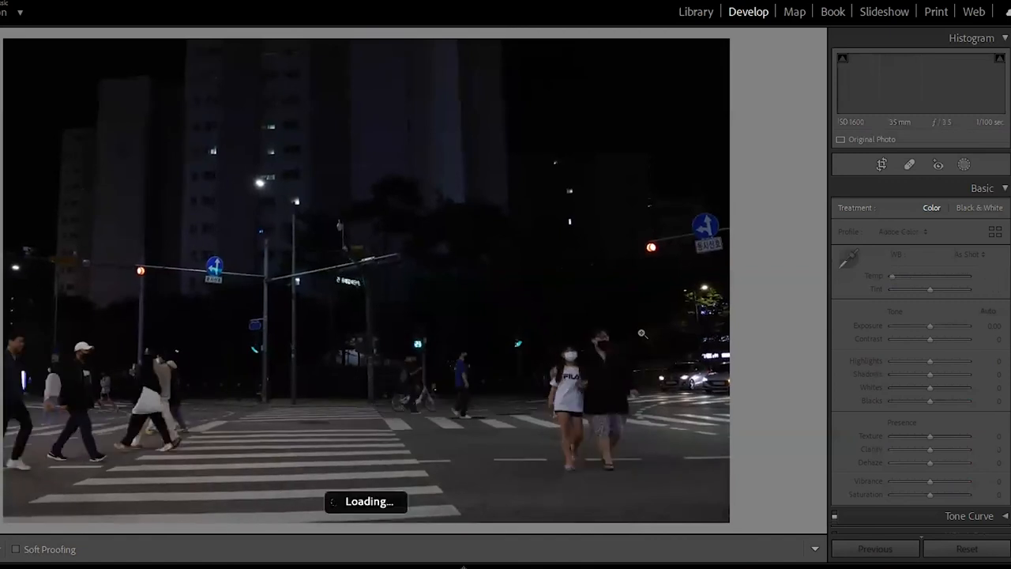
key(Right)
key(Right)
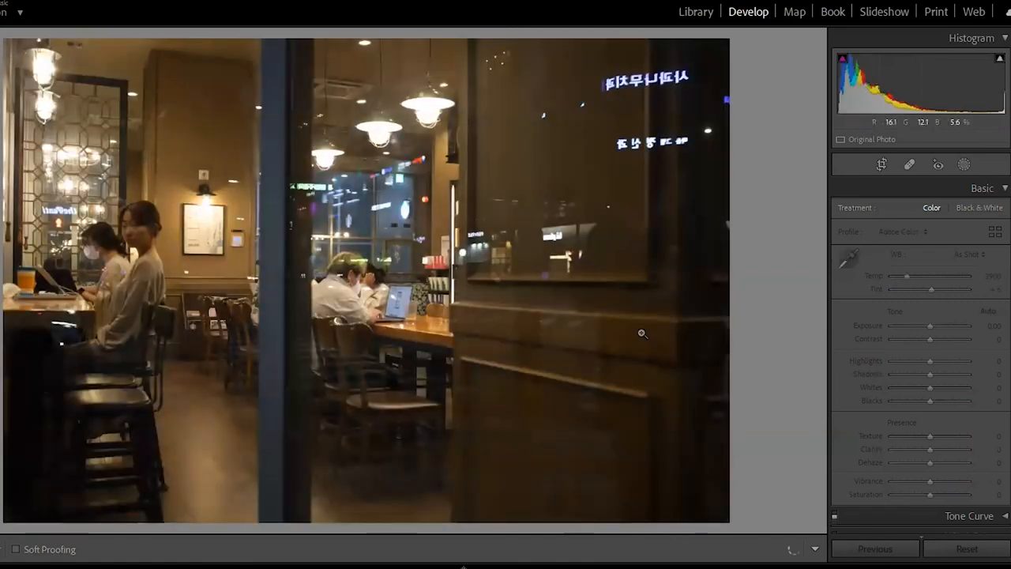
- Move to the later café window frame with patrons at laptops, left unedited
key(Right)
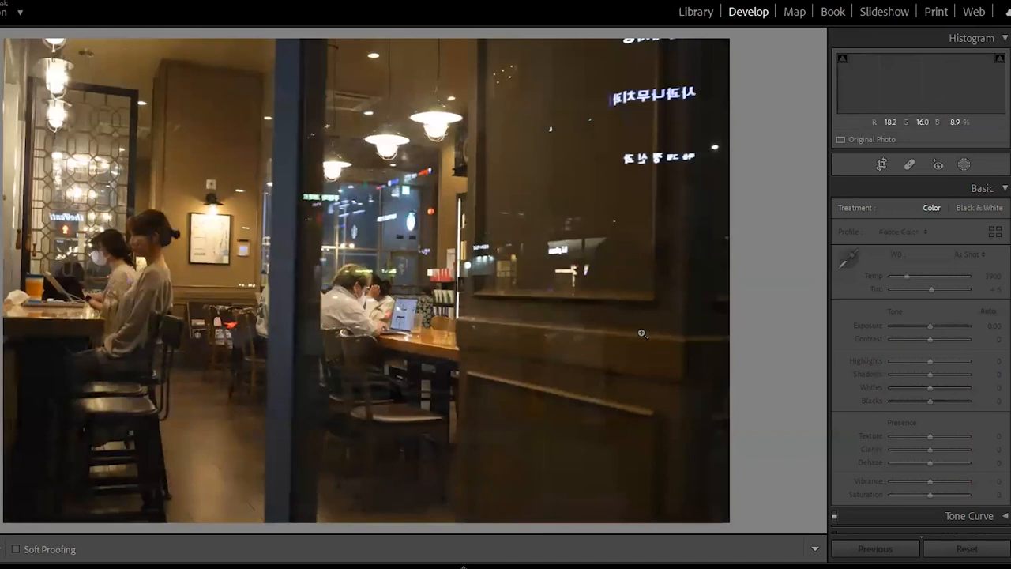
key(Right)
key(Right)
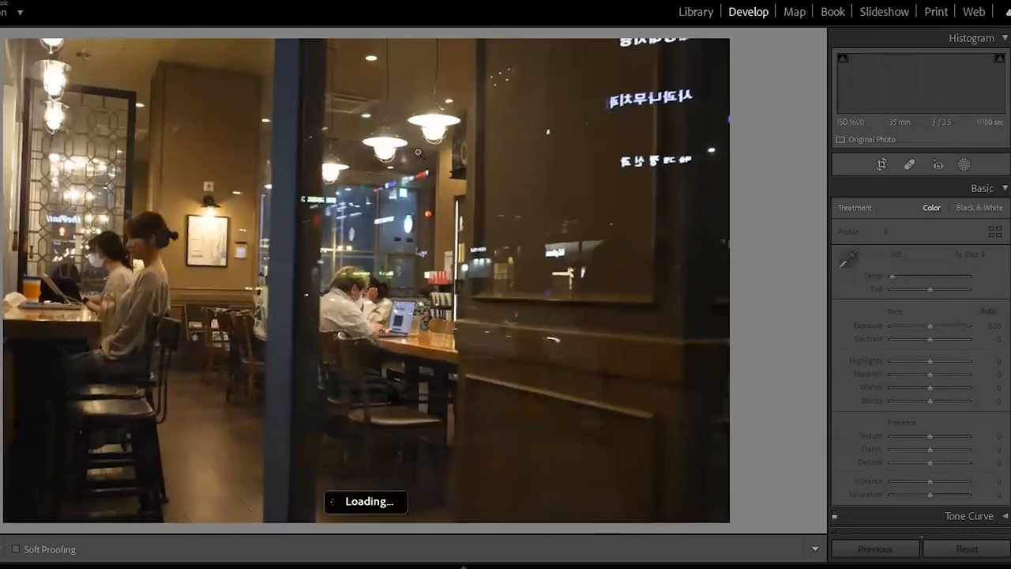
key(Right)
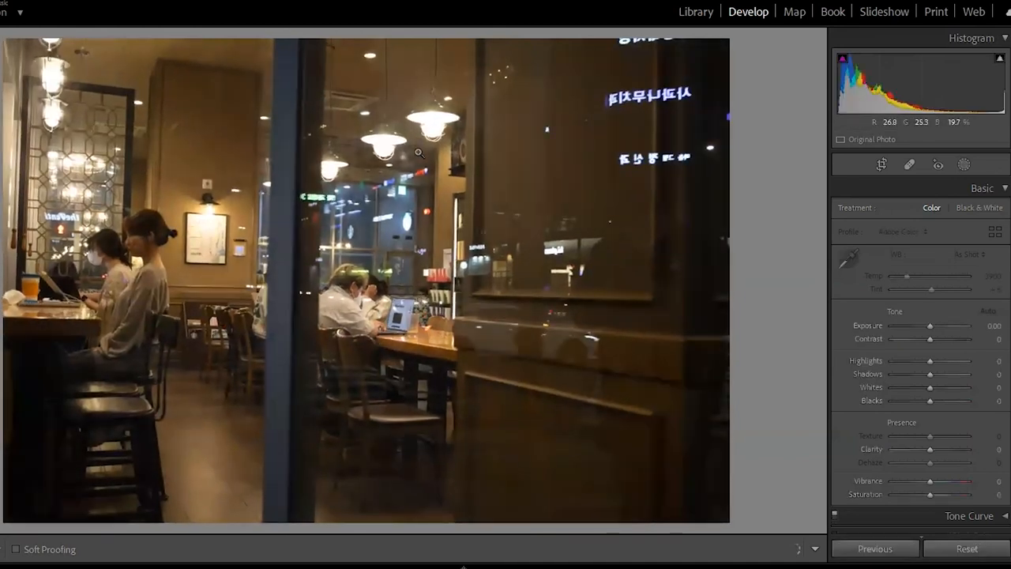